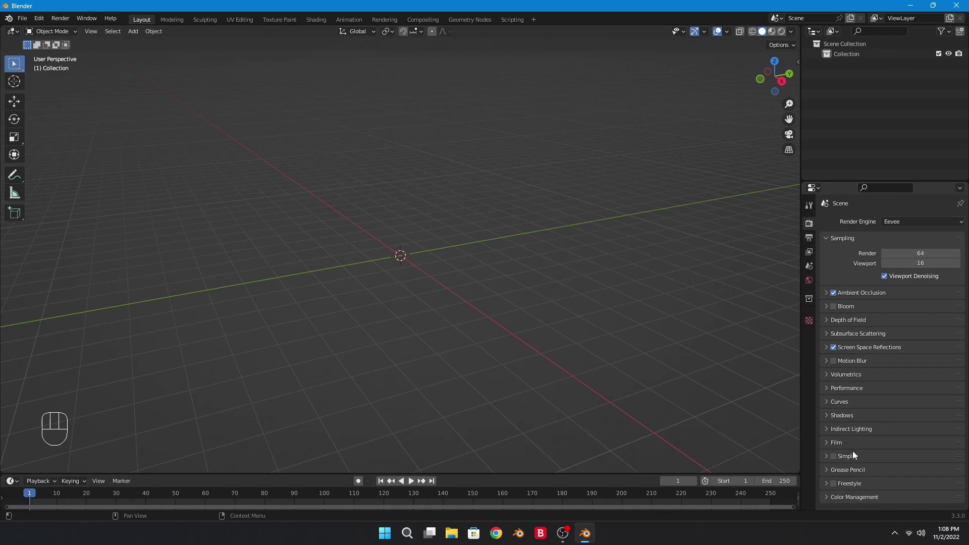
Enable Simplify in the render settings and set viewport Max Subdivision, Max Child Particles and Volume Resolution to 0
{"action": "left_click", "coordinate": [852, 456]}
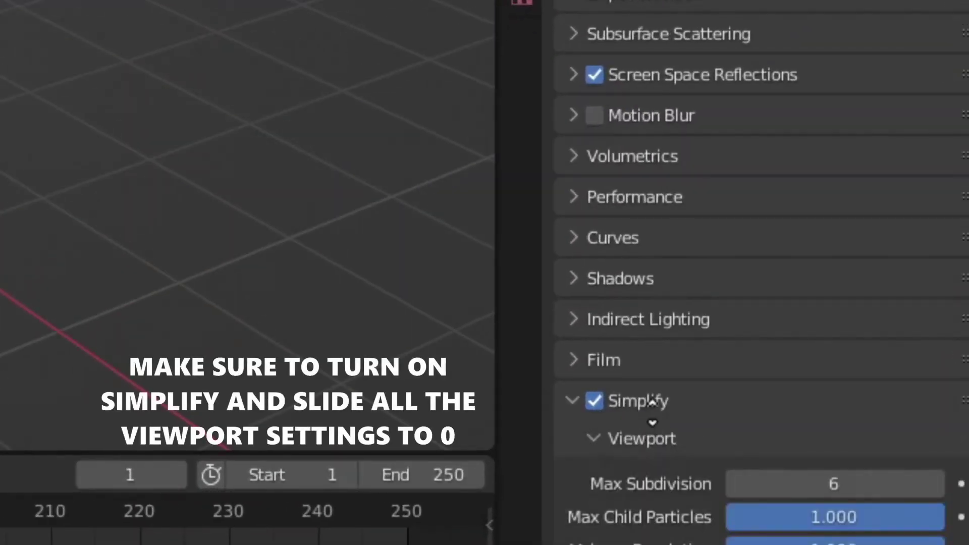
{"action": "scroll", "coordinate": [652, 403], "scroll_direction": "down", "scroll_amount": 5}
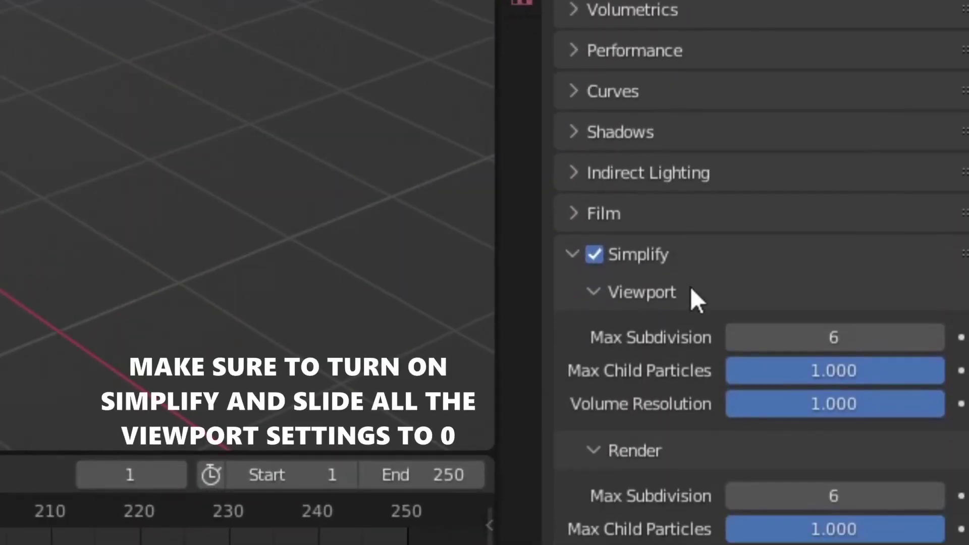
{"action": "left_click", "coordinate": [802, 338]}
{"action": "type", "text": "0"}
{"action": "key", "text": "Return"}
{"action": "double_click", "coordinate": [810, 371]}
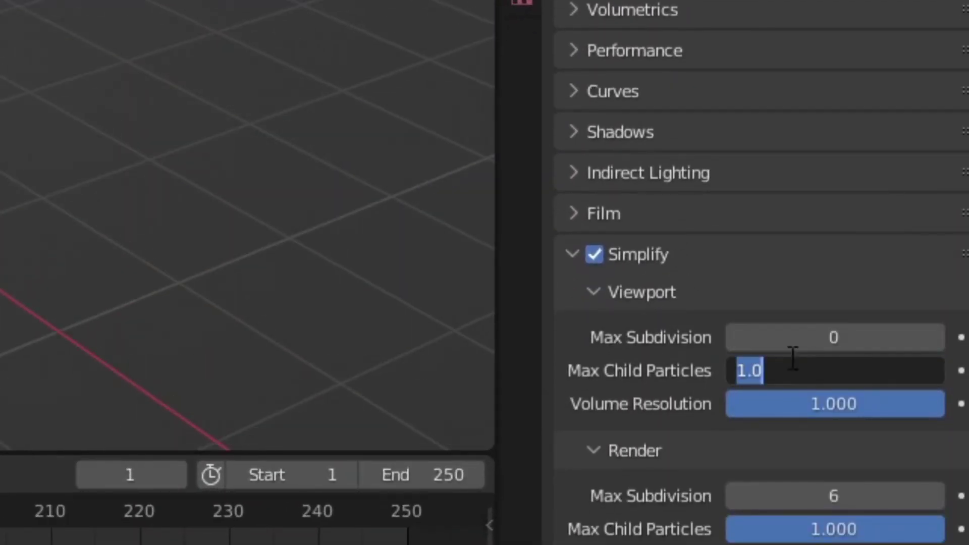
{"action": "type", "text": "0"}
{"action": "key", "text": "Return"}
{"action": "double_click", "coordinate": [810, 403]}
{"action": "type", "text": "0"}
{"action": "key", "text": "Return"}
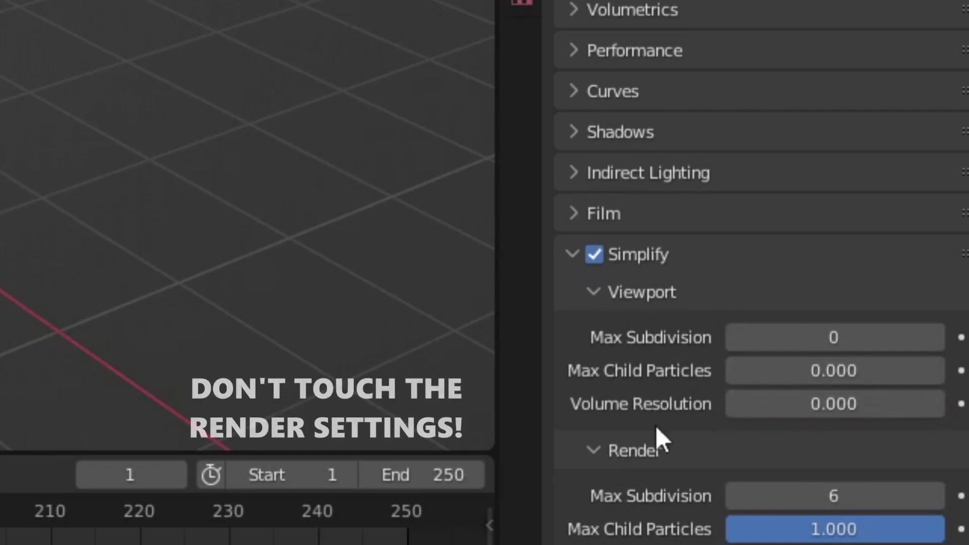
{"action": "left_click", "coordinate": [601, 262]}
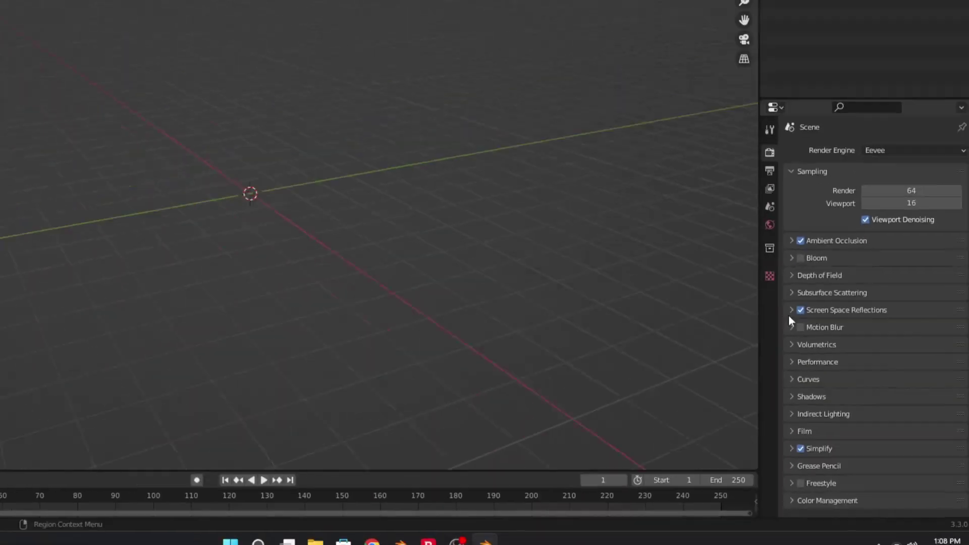
Switch the render engine to Cycles and set its device to GPU Compute
{"action": "left_click", "coordinate": [894, 223]}
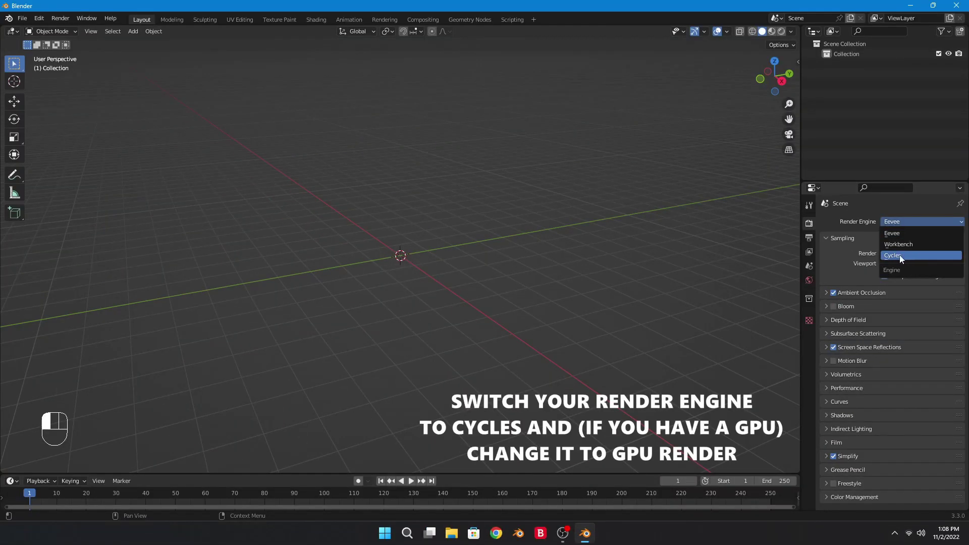
{"action": "left_click", "coordinate": [905, 253]}
{"action": "left_click", "coordinate": [891, 246]}
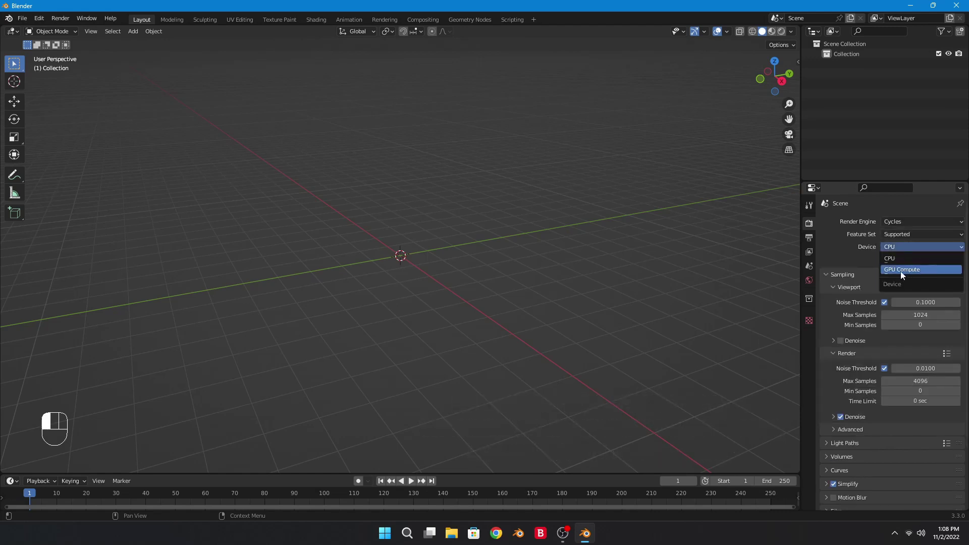
{"action": "left_click", "coordinate": [903, 270]}
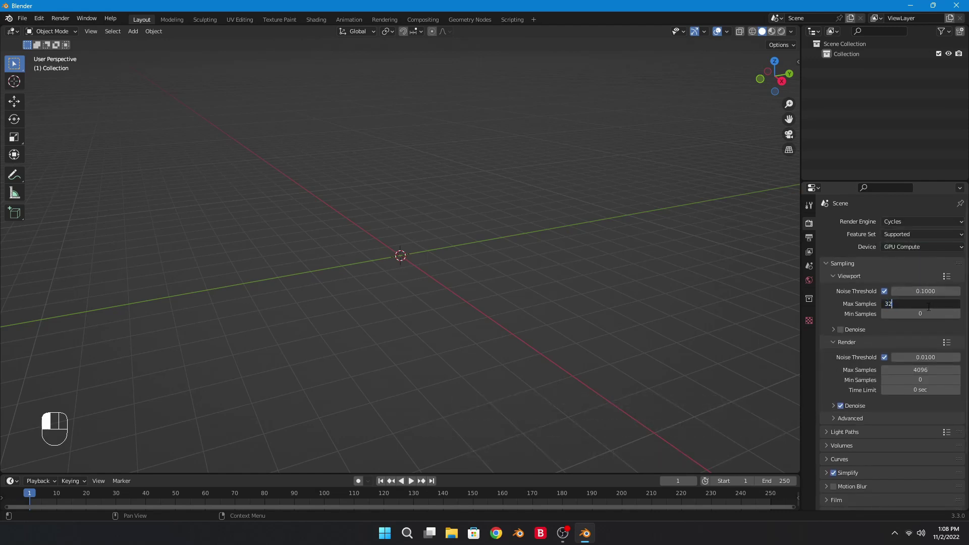
Set the viewport sampling Max Samples to 32
{"action": "left_click", "coordinate": [928, 306]}
{"action": "type", "text": "32"}
{"action": "key", "text": "Return"}
Append the collection named Collection from BluHydro Rig.blend in the BluHydro Rig folder
{"action": "middle_click_drag", "start_coordinate": [473, 294], "coordinate": [459, 293]}
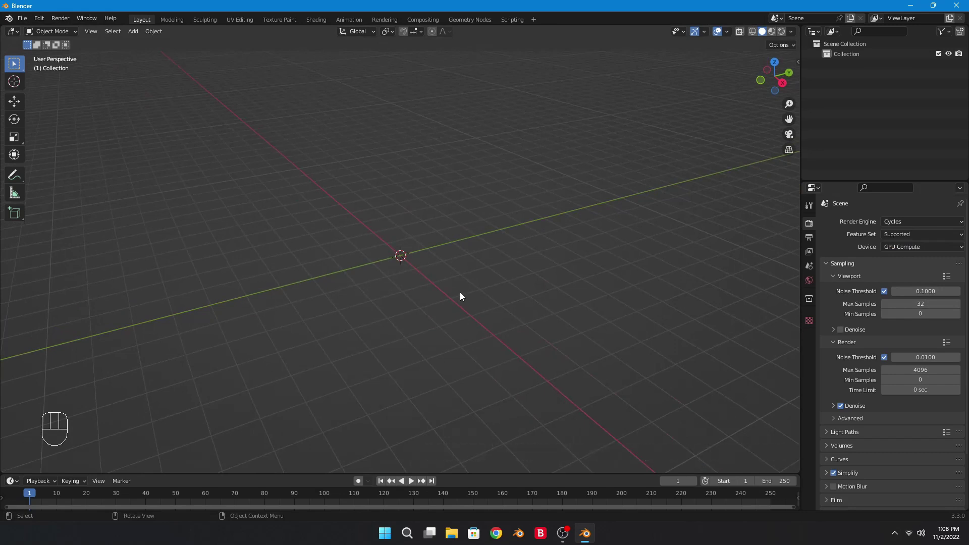
{"action": "key", "text": "F4"}
{"action": "left_click", "coordinate": [394, 294]}
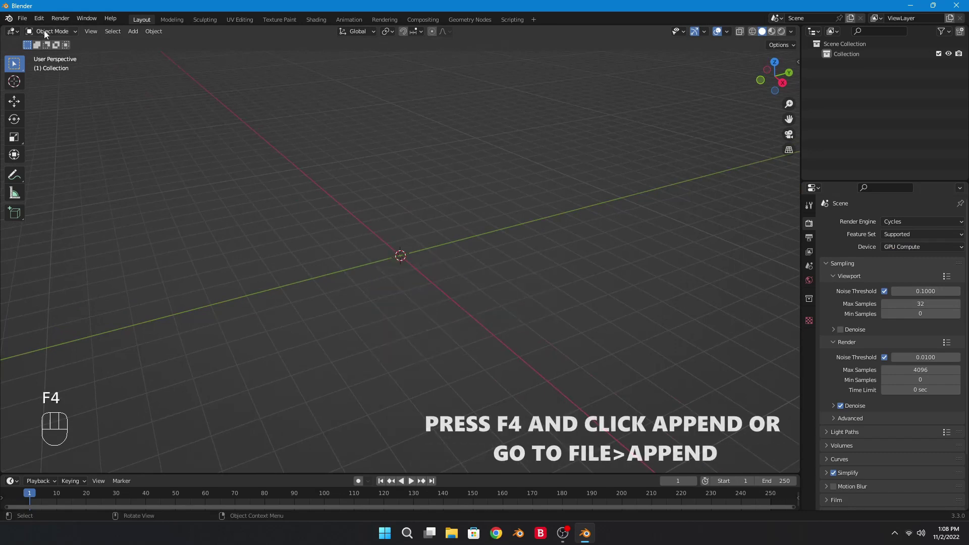
{"action": "left_click", "coordinate": [19, 19]}
{"action": "left_click", "coordinate": [42, 131]}
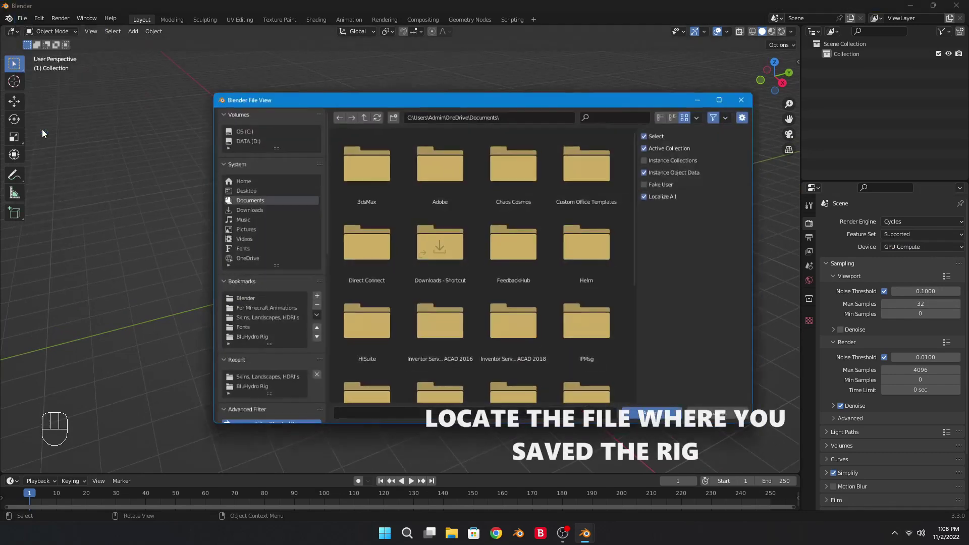
{"action": "left_click", "coordinate": [247, 338]}
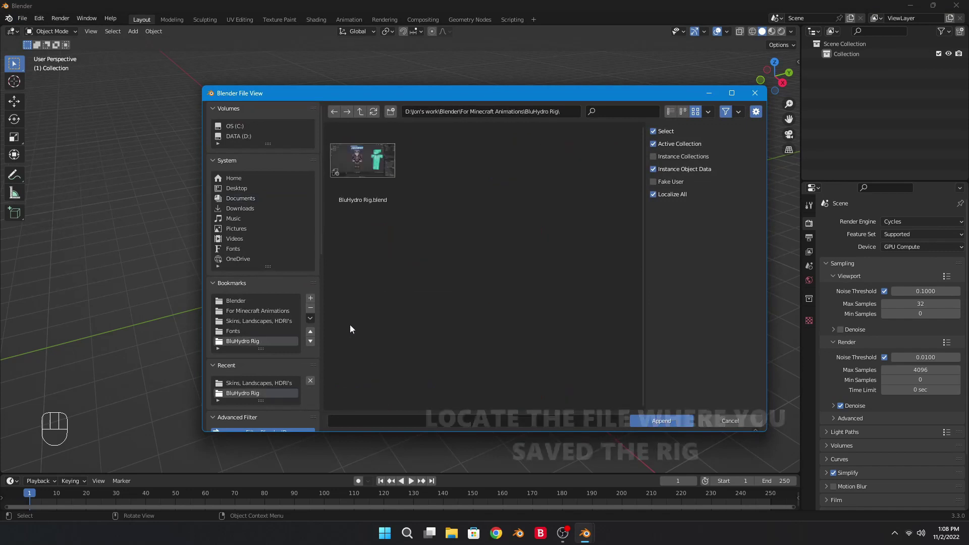
{"action": "double_click", "coordinate": [368, 184]}
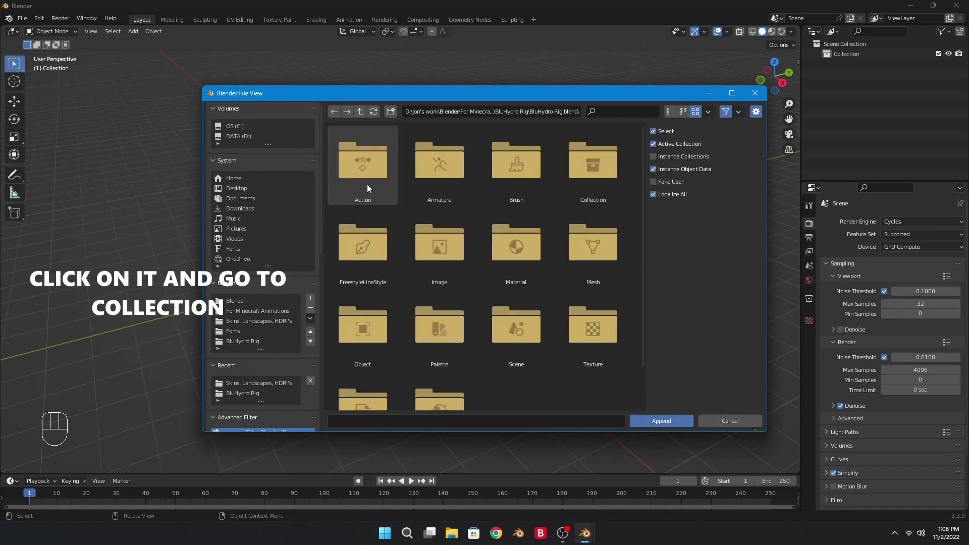
{"action": "double_click", "coordinate": [589, 182]}
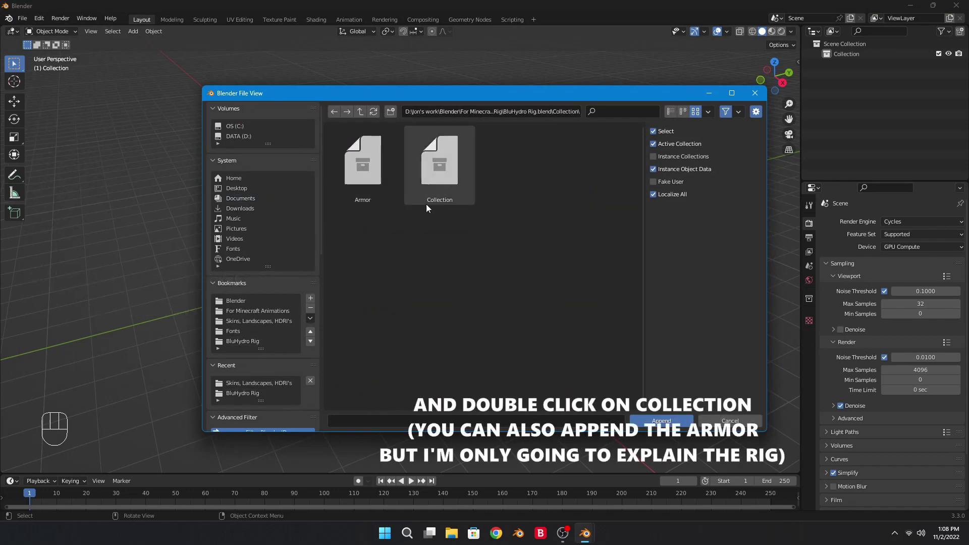
{"action": "double_click", "coordinate": [438, 169]}
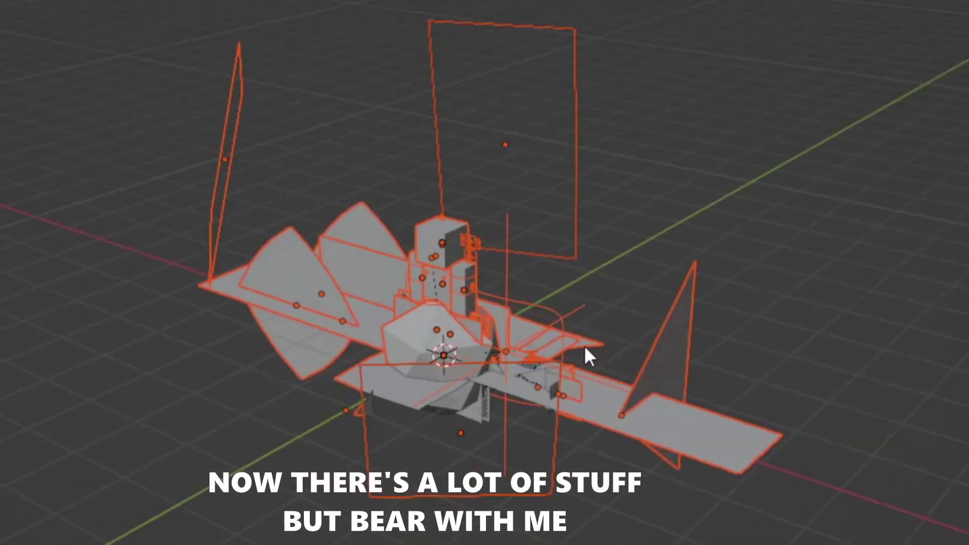
Select the BluHydro Rig armature and move it along the X axis, well clear of the other appended objects
{"action": "scroll", "coordinate": [612, 347], "scroll_direction": "up", "scroll_amount": 4}
{"action": "middle_click_drag", "start_coordinate": [586, 348], "coordinate": [694, 369]}
{"action": "scroll", "coordinate": [694, 368], "scroll_direction": "down", "scroll_amount": 1}
{"action": "left_click", "coordinate": [423, 164]}
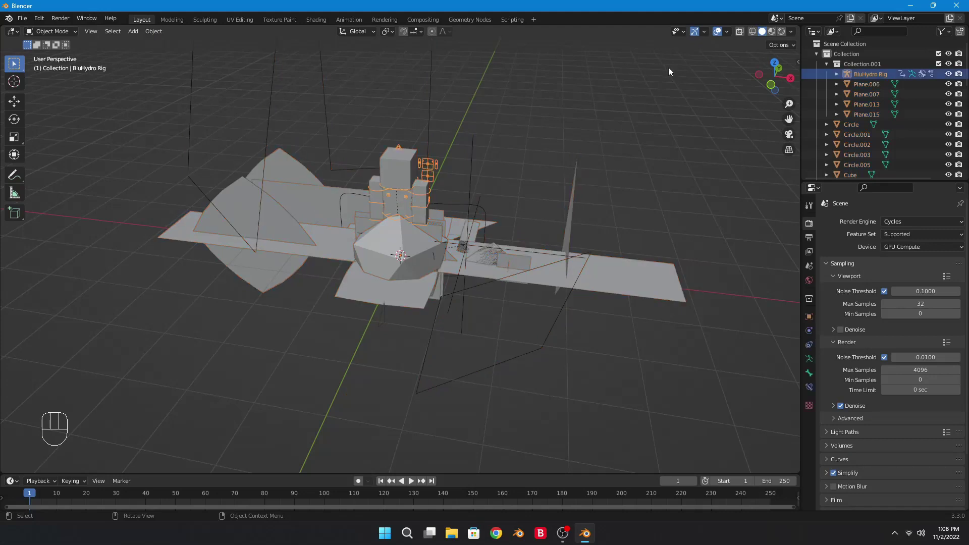
{"action": "left_click", "coordinate": [728, 31]}
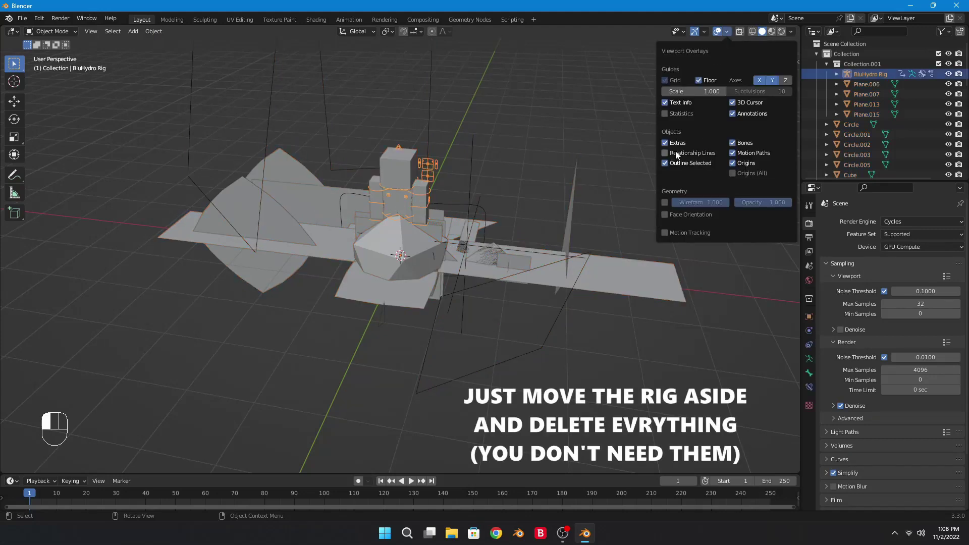
{"action": "scroll", "coordinate": [341, 234], "scroll_direction": "down", "scroll_amount": 5}
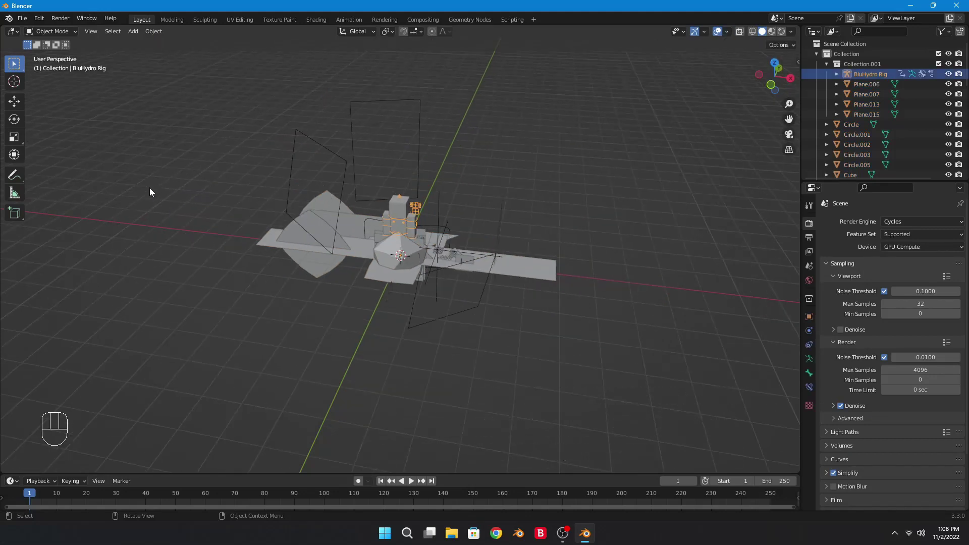
{"action": "left_click_drag", "start_coordinate": [437, 260], "coordinate": [734, 314]}
{"action": "left_click", "coordinate": [744, 314]}
From the top view, select all the leftover planes, circles and other objects around the origin and delete them, keeping the rig
{"action": "key", "text": "grave"}
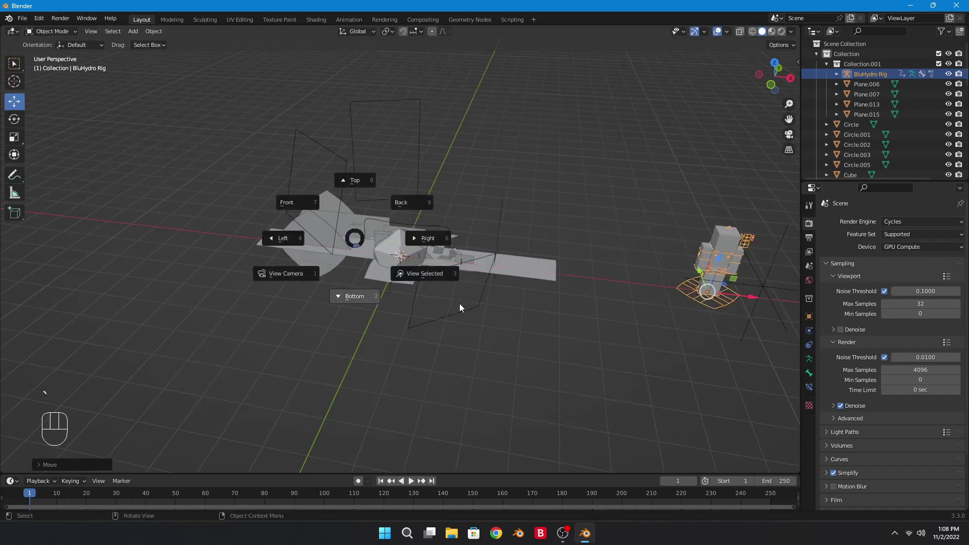
{"action": "left_click", "coordinate": [355, 180]}
{"action": "left_click_drag", "start_coordinate": [164, 127], "coordinate": [584, 376]}
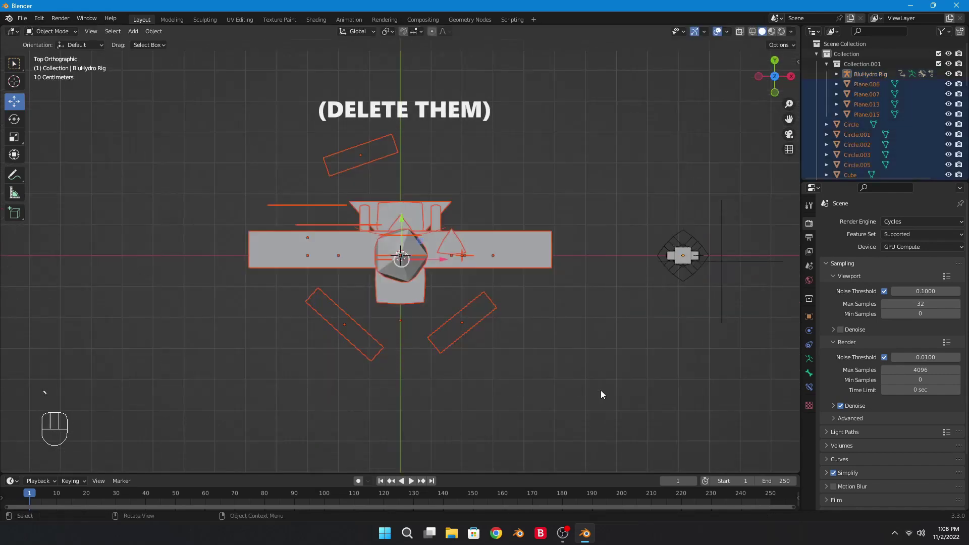
{"action": "left_click", "coordinate": [392, 313]}
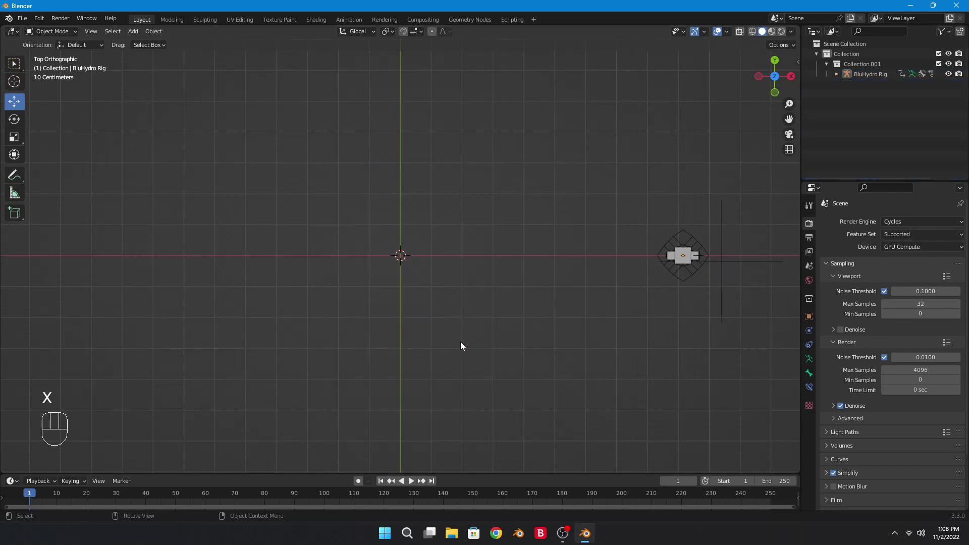
Select the BluHydro Rig armature and clear its location to bring it back to the world origin
{"action": "middle_click_drag", "start_coordinate": [460, 346], "coordinate": [514, 243]}
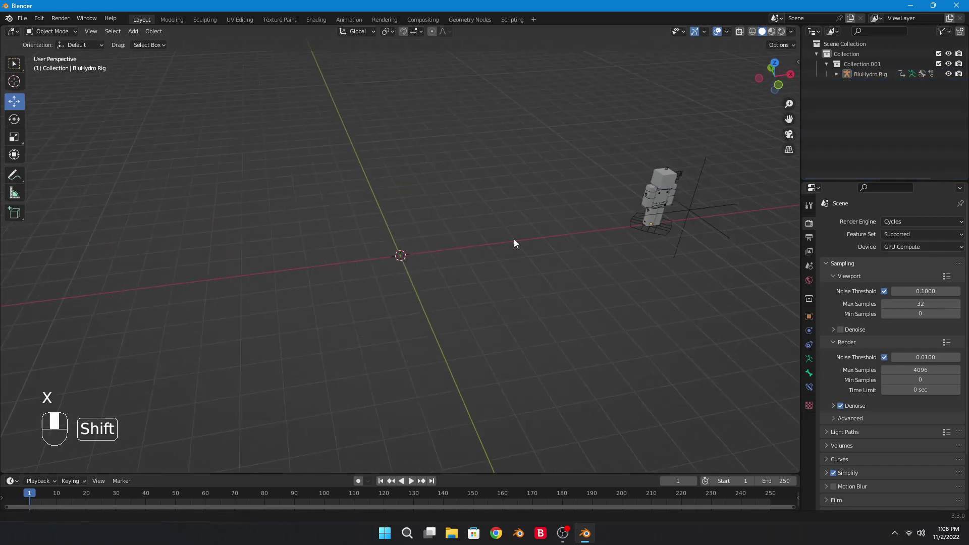
{"action": "left_click", "coordinate": [662, 234]}
{"action": "key", "text": "alt+g"}
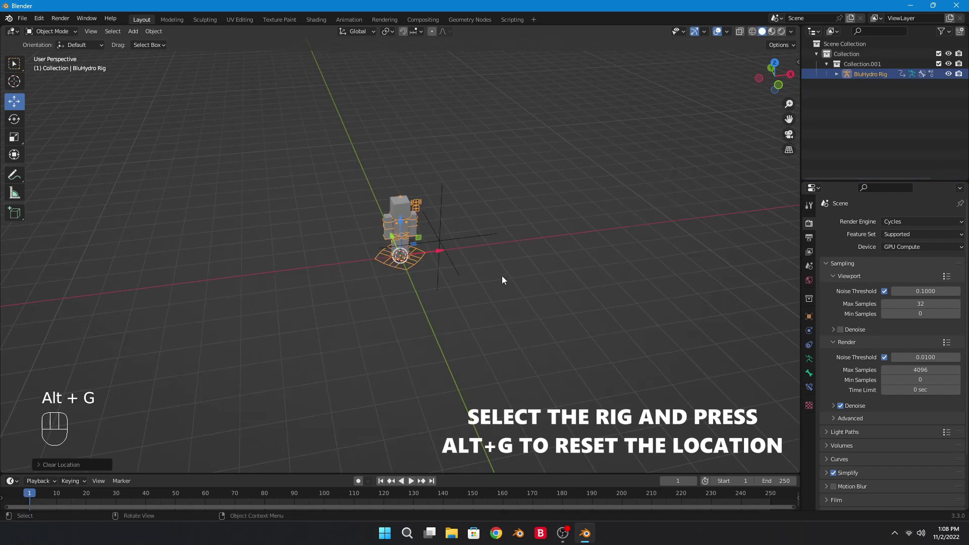
Select the DONOTDELETE! empty beside the rig and hide it
{"action": "key", "text": "f"}
{"action": "middle_click_drag", "start_coordinate": [539, 288], "coordinate": [582, 362]}
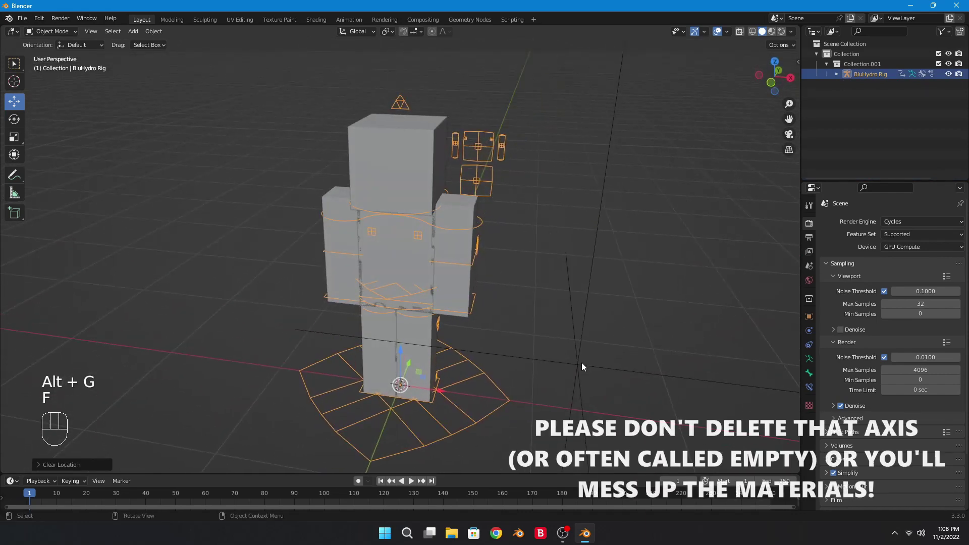
{"action": "left_click", "coordinate": [579, 363]}
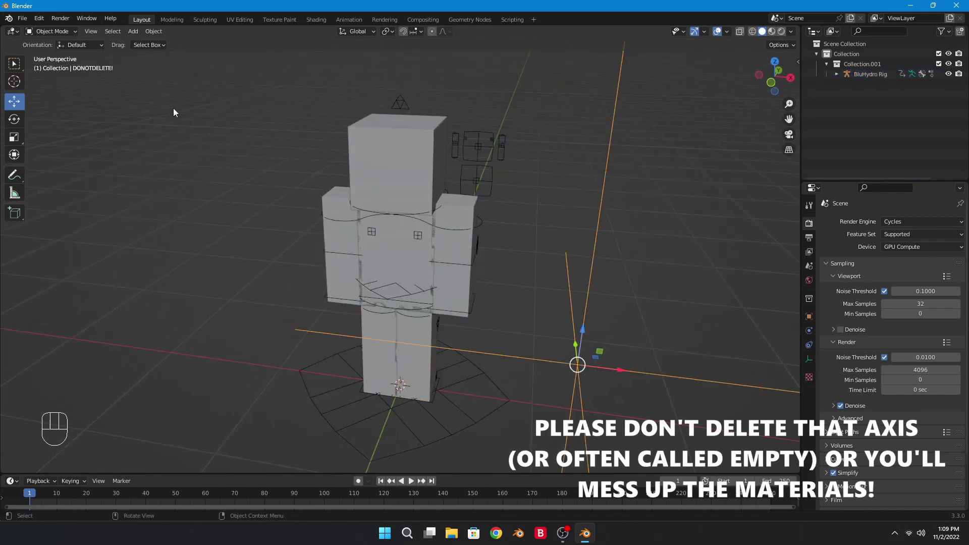
{"action": "key", "text": "h"}
Select the rig armature and switch the viewport shading to Material Preview
{"action": "middle_click_drag", "start_coordinate": [601, 335], "coordinate": [432, 262]}
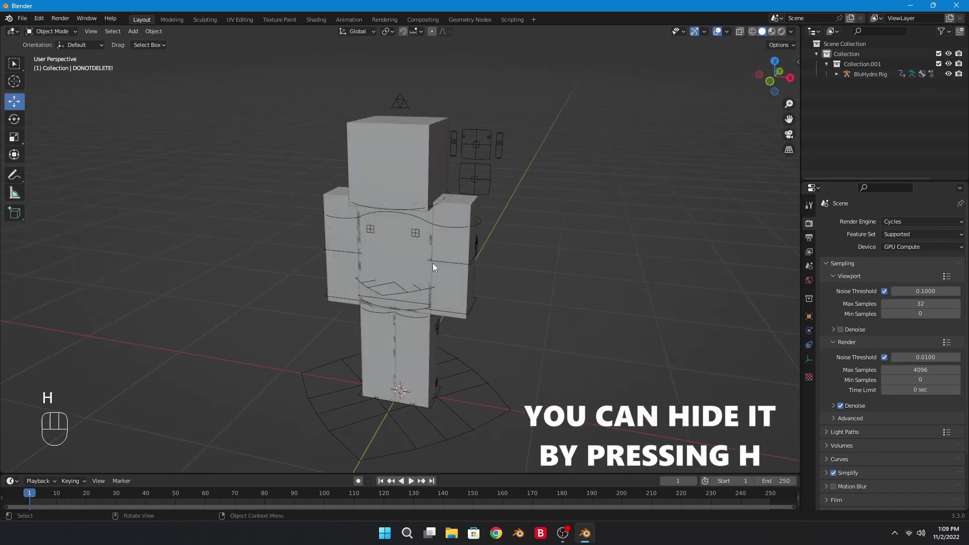
{"action": "left_click", "coordinate": [465, 164]}
{"action": "key", "text": "z"}
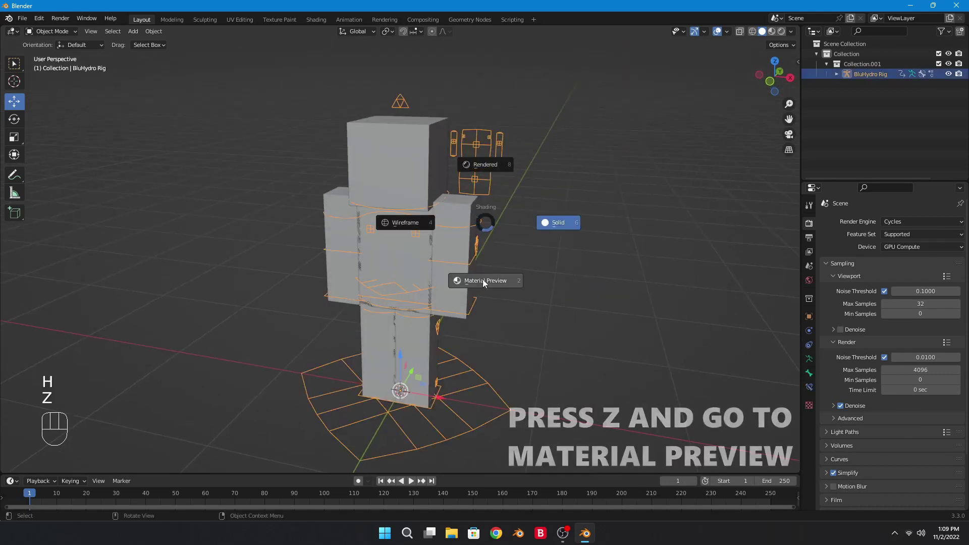
{"action": "left_click", "coordinate": [471, 290]}
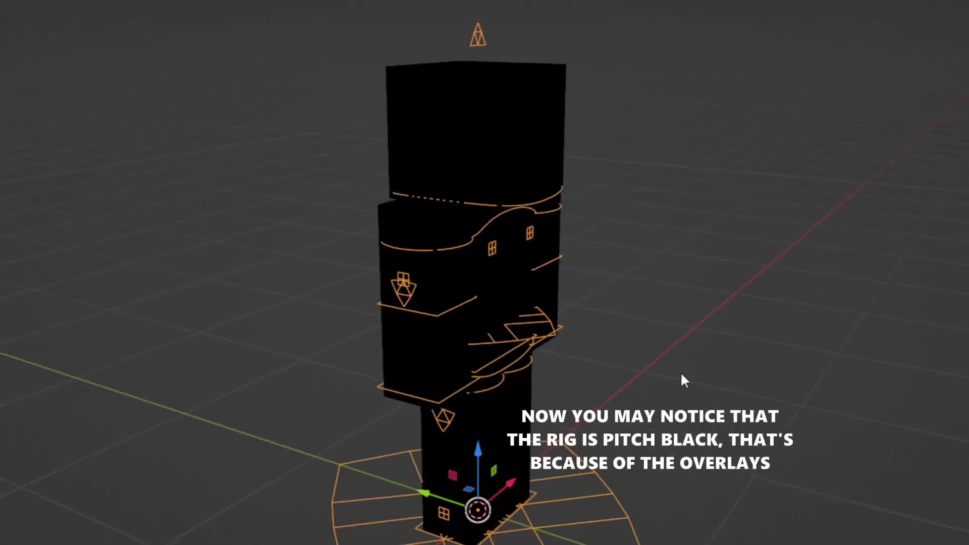
Select the Head Overlay mesh and unlink the BluHydro.png base color image from its Skin material
{"action": "middle_click_drag", "start_coordinate": [681, 374], "coordinate": [643, 328]}
{"action": "scroll", "coordinate": [644, 313], "scroll_direction": "up", "scroll_amount": 2}
{"action": "left_click", "coordinate": [487, 94]}
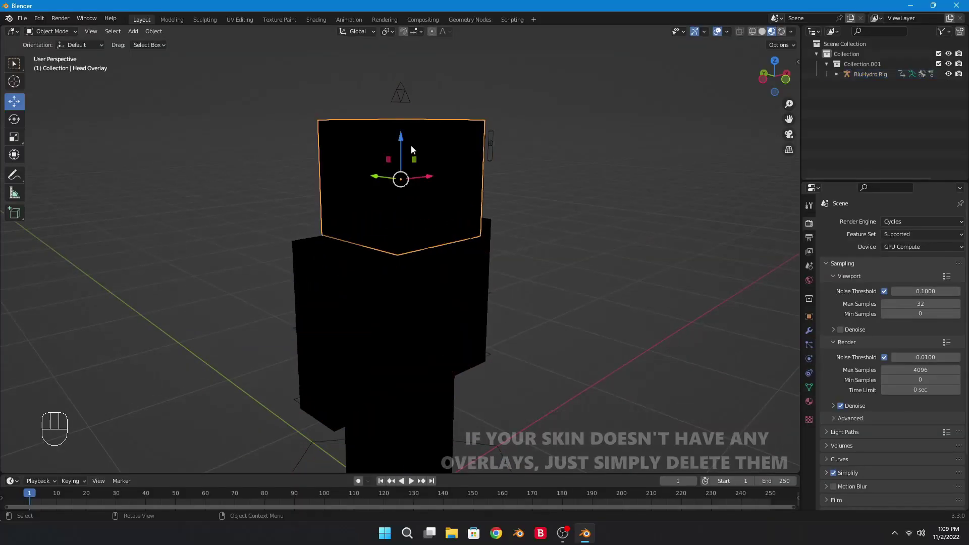
{"action": "left_click", "coordinate": [809, 401]}
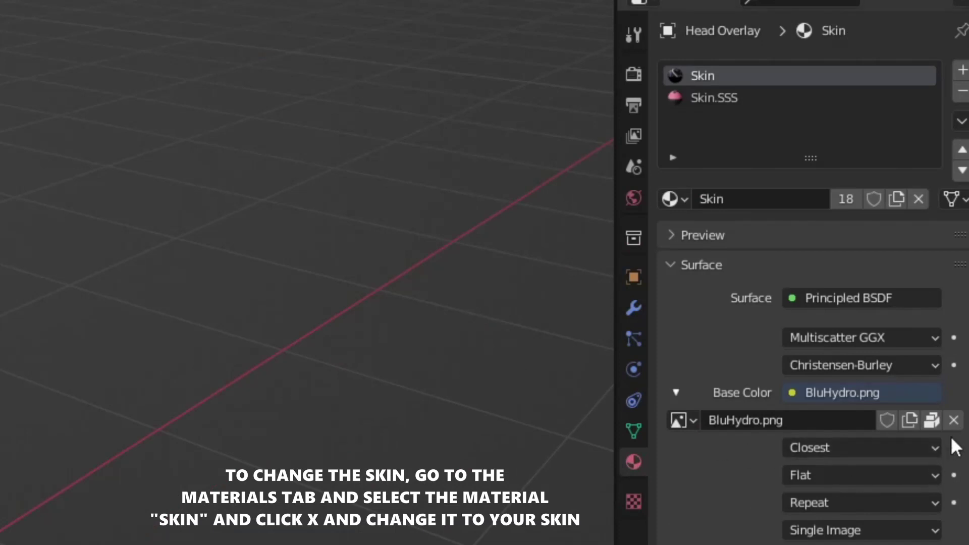
{"action": "left_click", "coordinate": [954, 420]}
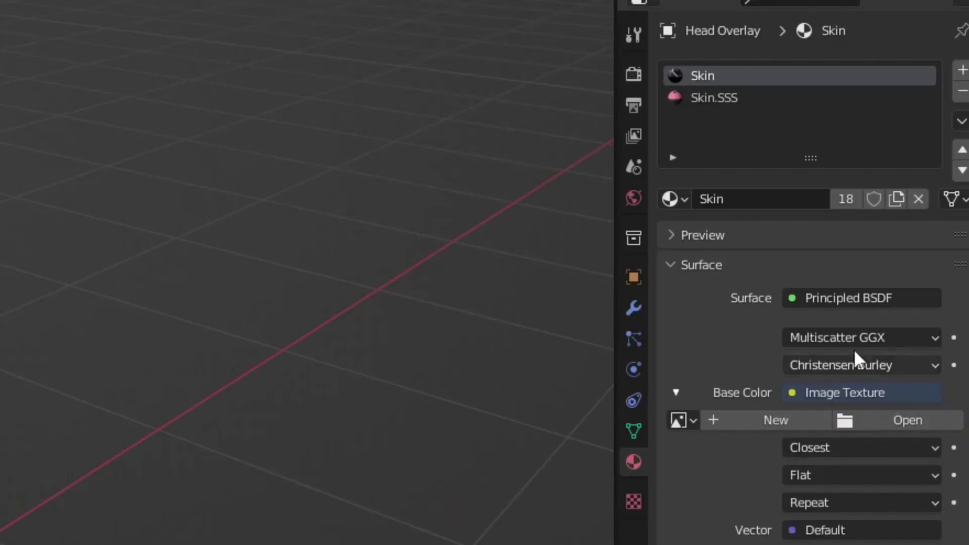
Load Green.png from the Skins, Landscapes, HDRI's folder as the Skin material's base color image
{"action": "left_click", "coordinate": [940, 428]}
{"action": "left_click", "coordinate": [20, 350]}
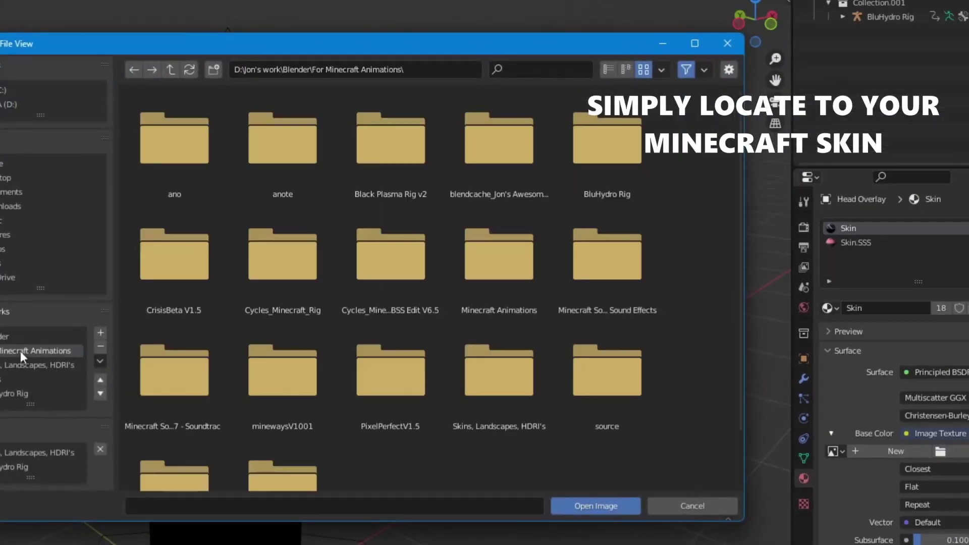
{"action": "left_click", "coordinate": [25, 365]}
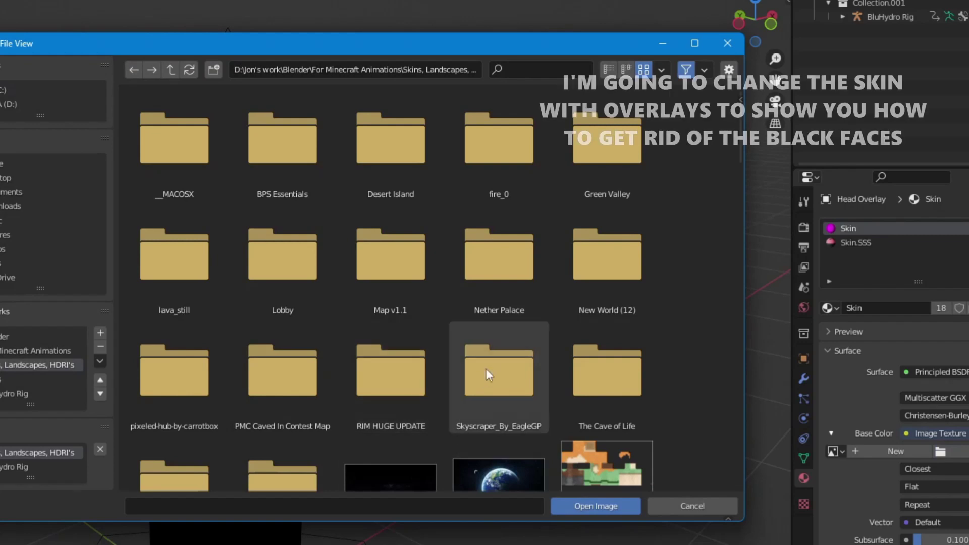
{"action": "scroll", "coordinate": [479, 454], "scroll_direction": "down", "scroll_amount": 5}
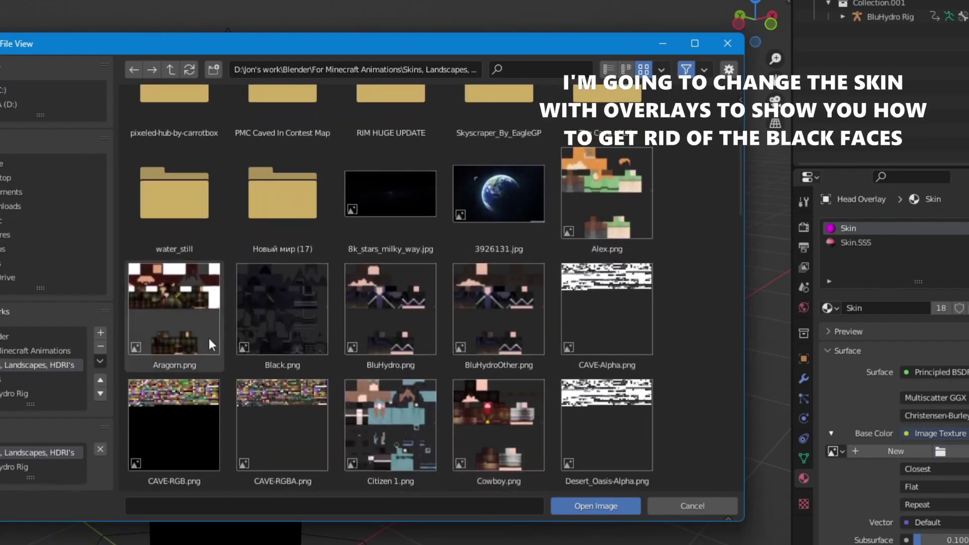
{"action": "scroll", "coordinate": [504, 444], "scroll_direction": "down", "scroll_amount": 3}
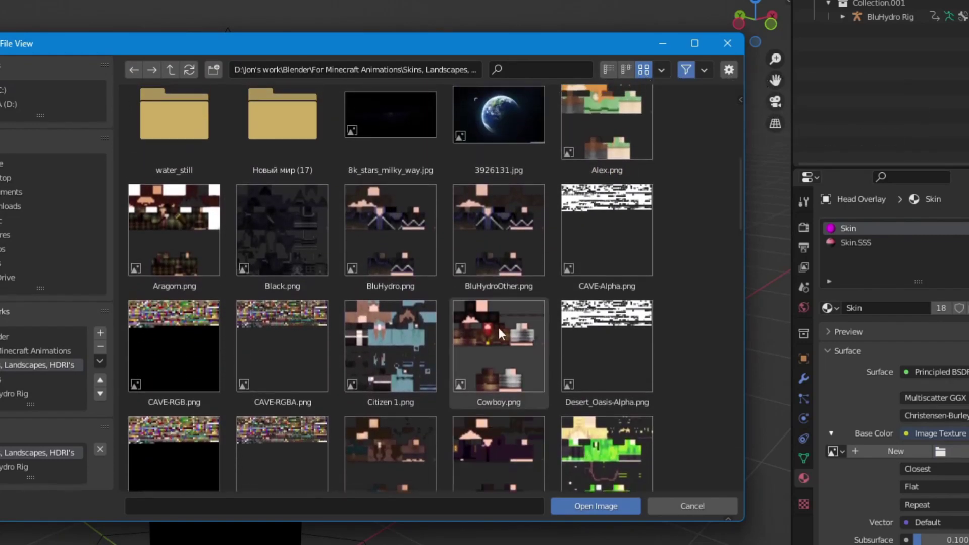
{"action": "scroll", "coordinate": [731, 416], "scroll_direction": "down", "scroll_amount": 1}
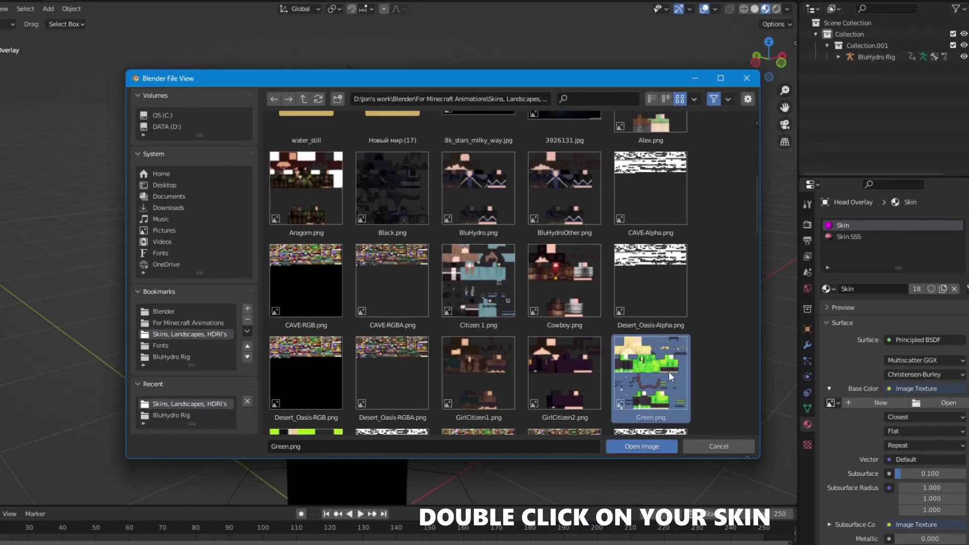
{"action": "double_click", "coordinate": [621, 424]}
Isolate the Head Overlay mesh in local view and enter Edit Mode with face selection enabled
{"action": "middle_click_drag", "start_coordinate": [597, 359], "coordinate": [511, 334]}
{"action": "scroll", "coordinate": [459, 289], "scroll_direction": "up", "scroll_amount": 2}
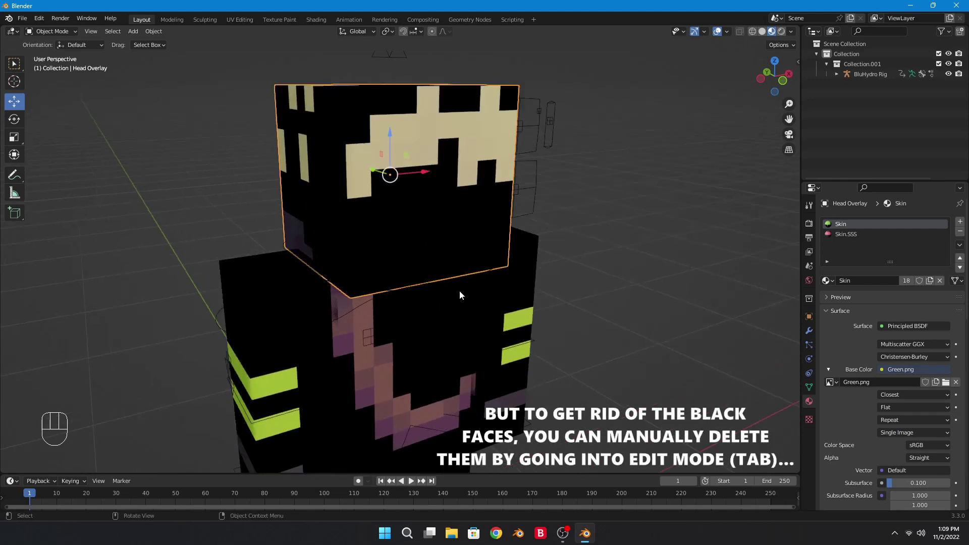
{"action": "key", "text": "Tab"}
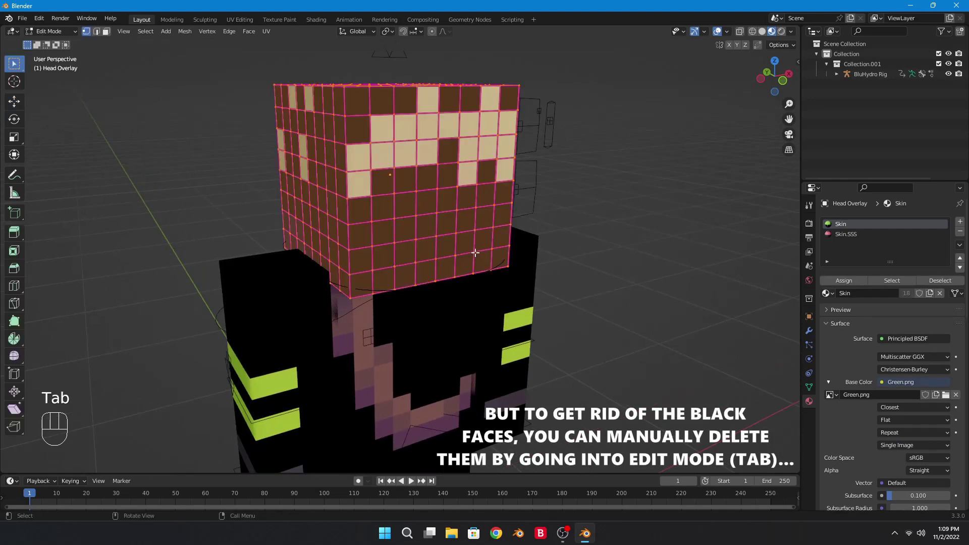
{"action": "key", "text": "Tab"}
{"action": "key", "text": "KP_Divide"}
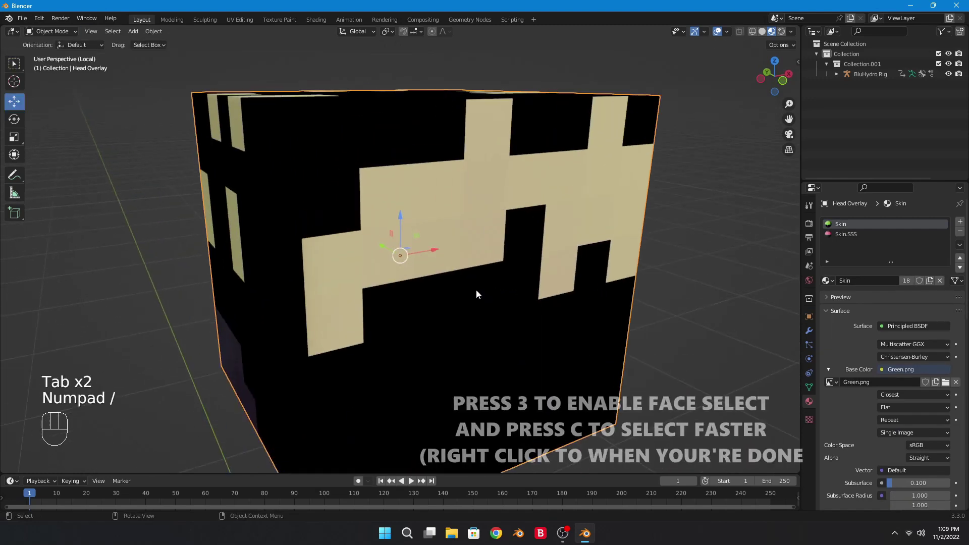
{"action": "scroll", "coordinate": [477, 292], "scroll_direction": "down", "scroll_amount": 4}
{"action": "middle_click_drag", "start_coordinate": [507, 300], "coordinate": [526, 270]}
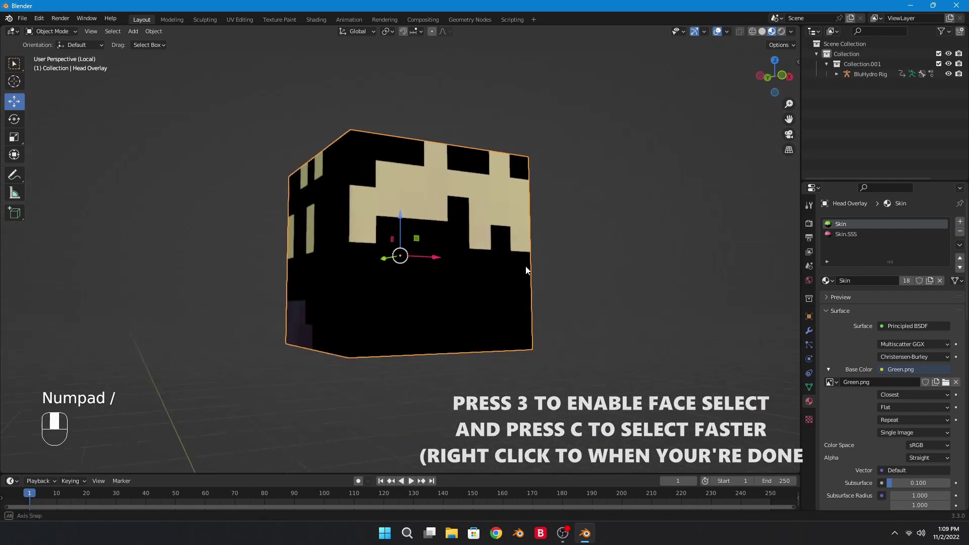
{"action": "key", "text": "Tab"}
{"action": "middle_click_drag", "start_coordinate": [452, 287], "coordinate": [418, 311]}
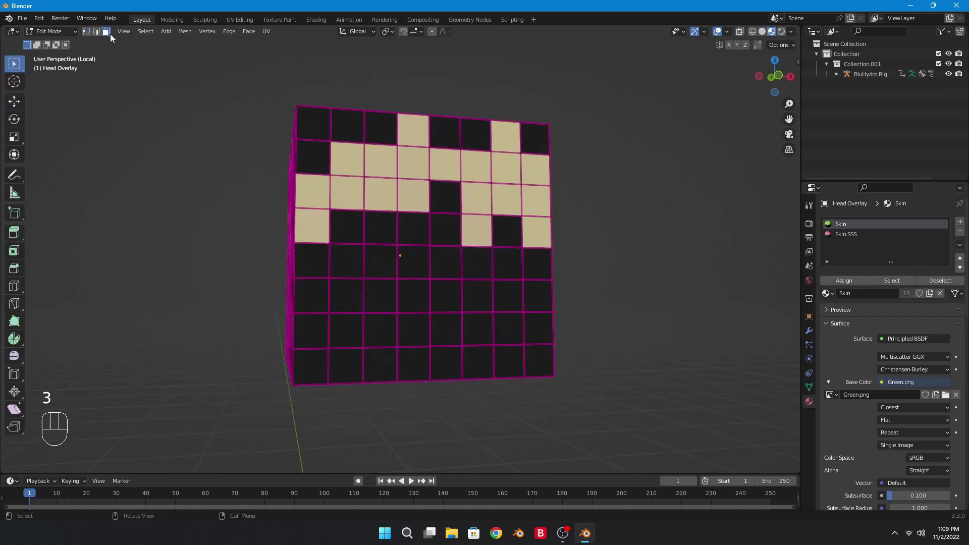
Try deleting a hand-selected patch of black faces on the lower front of the Head Overlay, and undo the deletion
{"action": "mouse_move", "coordinate": [367, 269]}
{"action": "left_mouse_down"}
{"action": "mouse_move", "coordinate": [417, 316]}
{"action": "mouse_move", "coordinate": [374, 353]}
{"action": "mouse_move", "coordinate": [381, 304]}
{"action": "mouse_move", "coordinate": [358, 284]}
{"action": "left_mouse_up"}
{"action": "right_click", "coordinate": [358, 284]}
{"action": "key", "text": "x"}
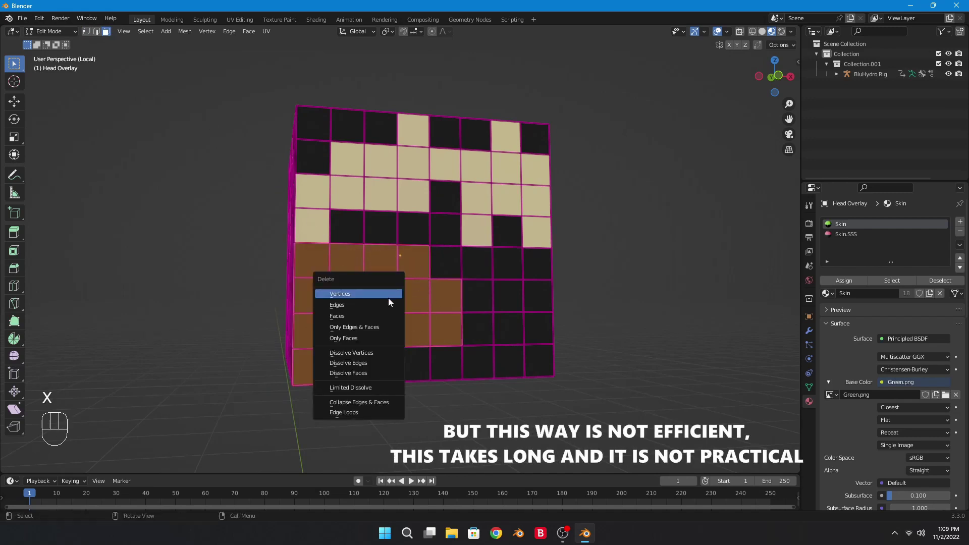
{"action": "left_click", "coordinate": [363, 316]}
{"action": "middle_click_drag", "start_coordinate": [378, 310], "coordinate": [400, 324]}
{"action": "key", "text": "ctrl+z"}
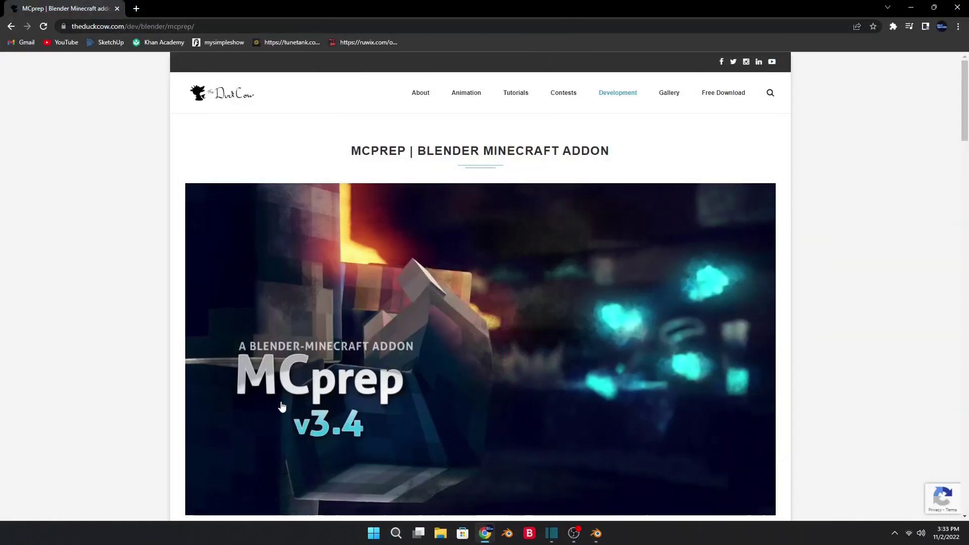
Look through the MCprep add-on page in the web browser down to its download link
{"action": "scroll", "coordinate": [676, 277], "scroll_direction": "down", "scroll_amount": 5}
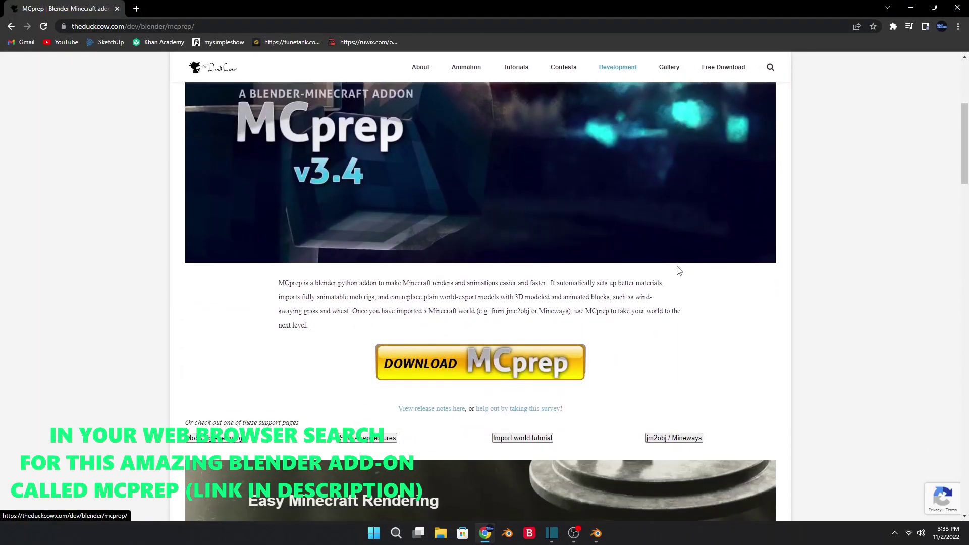
{"action": "scroll", "coordinate": [679, 271], "scroll_direction": "down", "scroll_amount": 1}
{"action": "scroll", "coordinate": [393, 306], "scroll_direction": "down", "scroll_amount": 1}
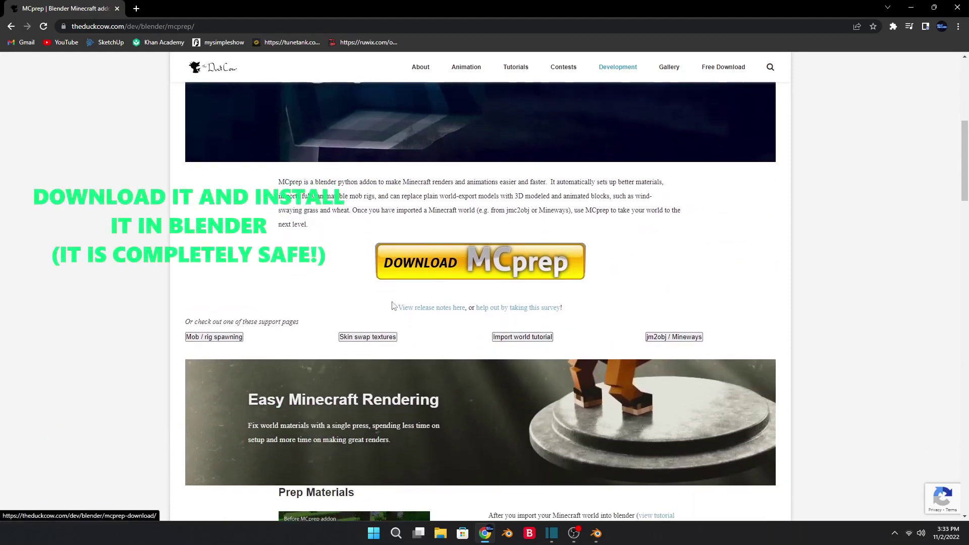
Switch to Blender, view the Add-ons section of the Preferences with its install option, and close the window
{"action": "left_click", "coordinate": [596, 540]}
{"action": "left_click", "coordinate": [22, 19]}
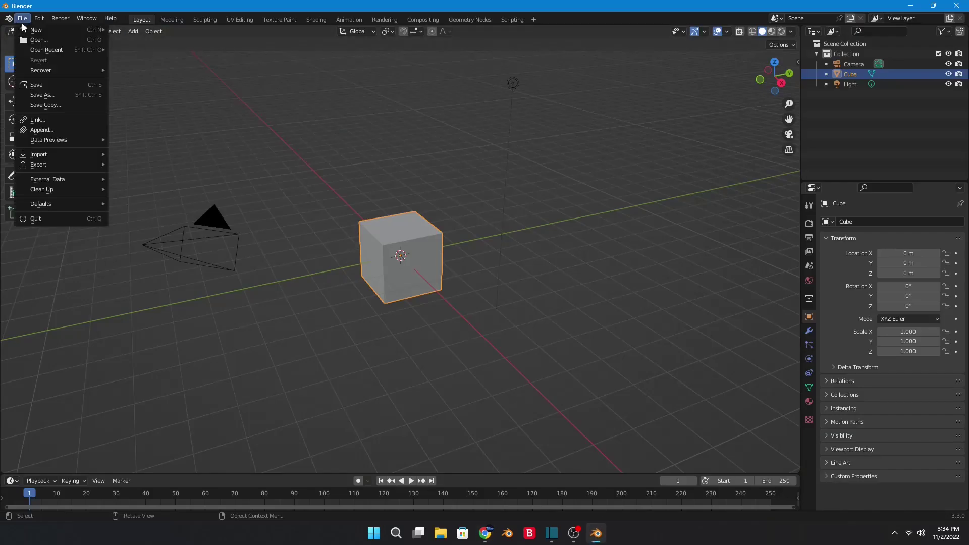
{"action": "mouse_move", "coordinate": [38, 19]}
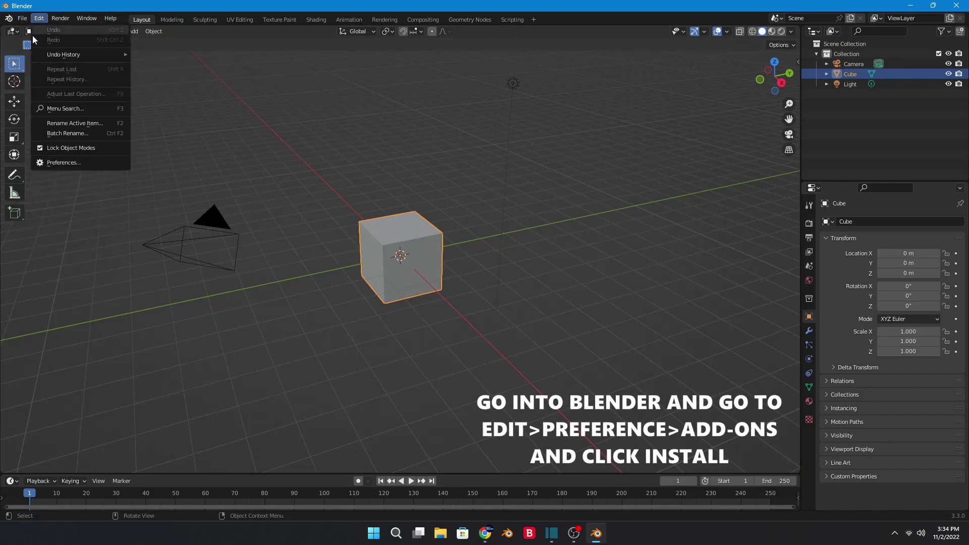
{"action": "left_click", "coordinate": [73, 162]}
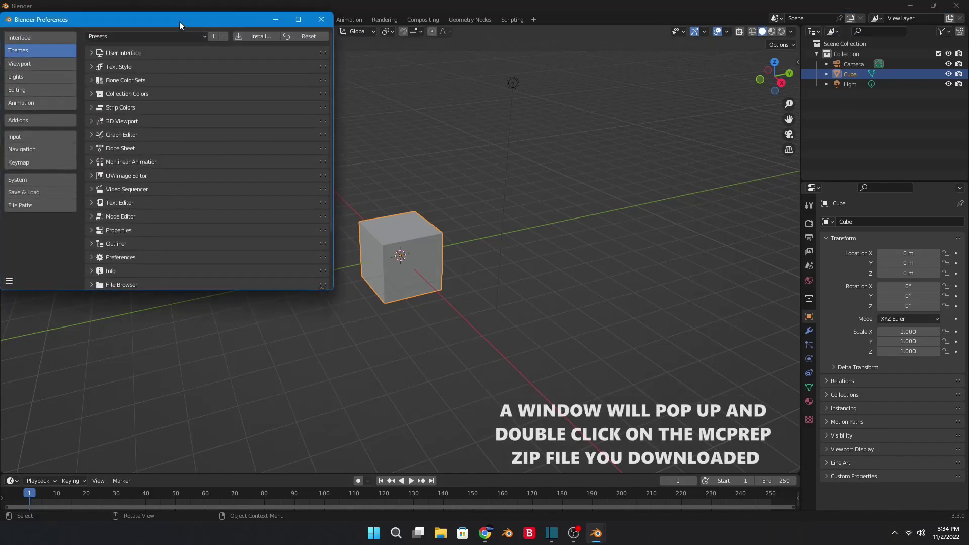
{"action": "left_click_drag", "start_coordinate": [181, 20], "coordinate": [431, 168]}
{"action": "left_click", "coordinate": [303, 268]}
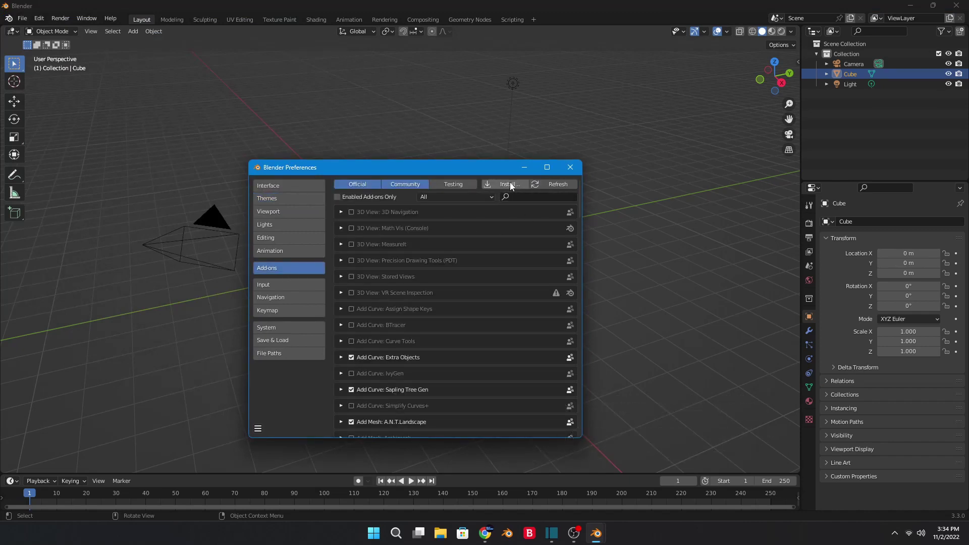
{"action": "left_click", "coordinate": [569, 168]}
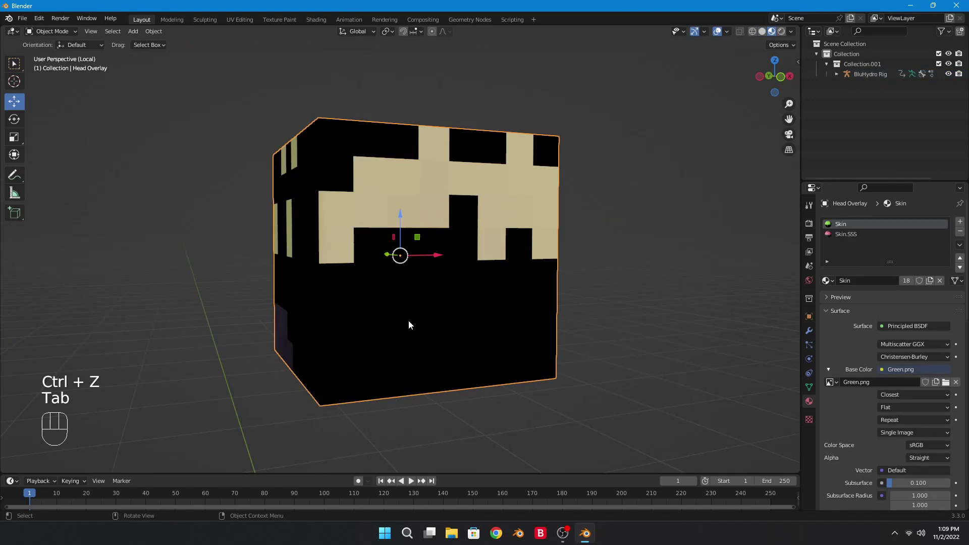
Leave local view and show the MCprep tools while editing the Head Overlay mesh
{"action": "key", "text": "KP_Divide"}
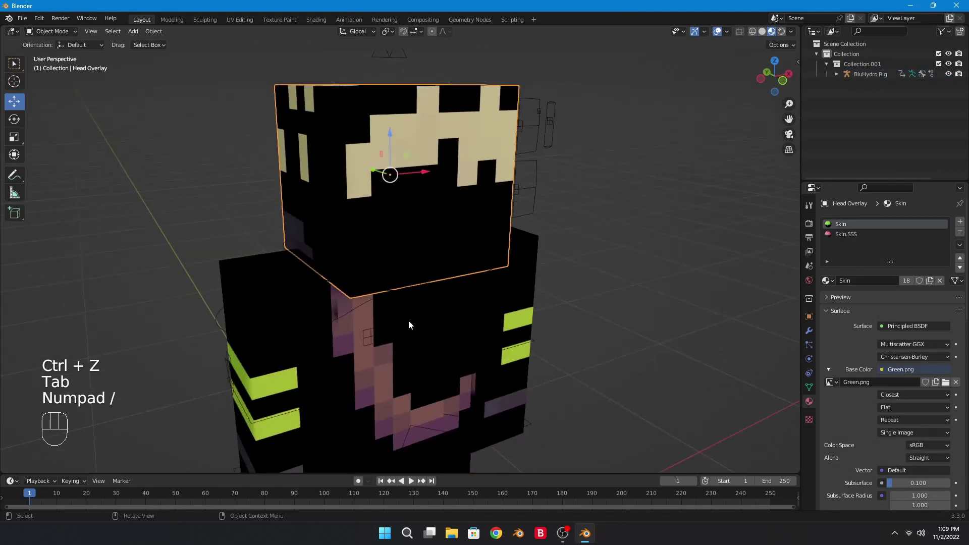
{"action": "key", "text": "Tab"}
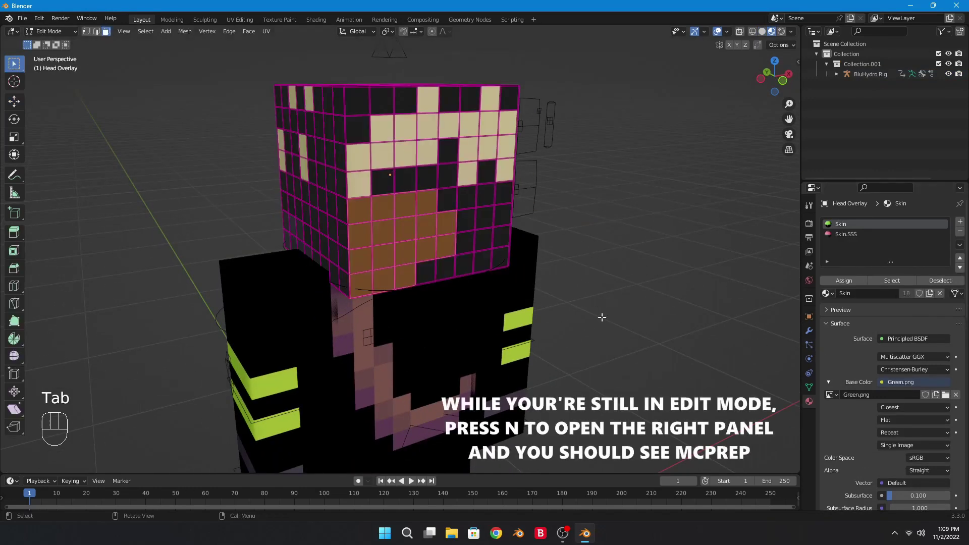
{"action": "key", "text": "n"}
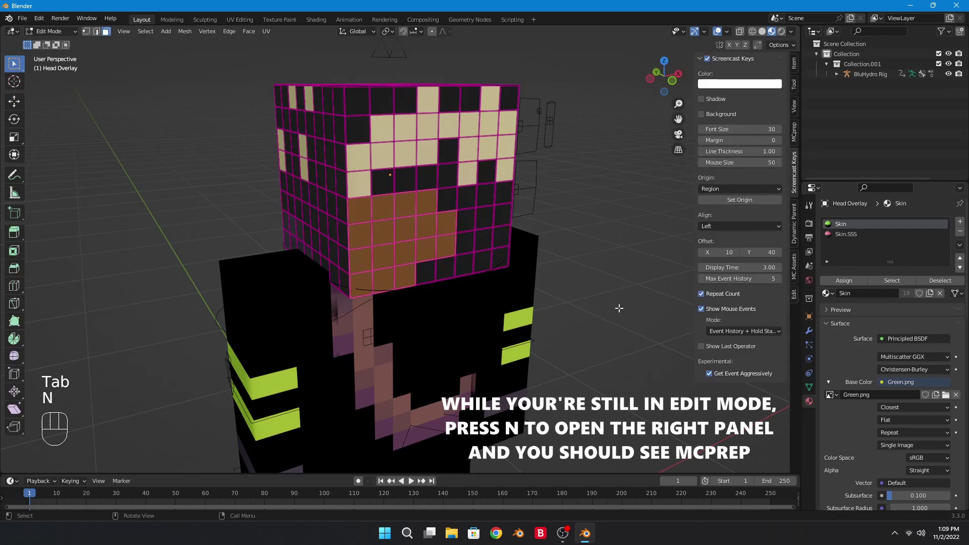
{"action": "left_click", "coordinate": [794, 133]}
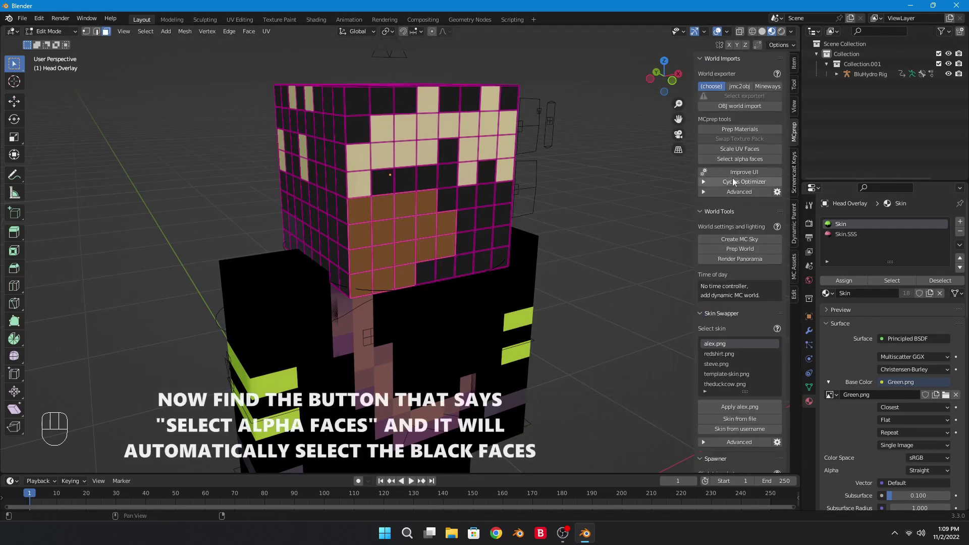
Select the Head Overlay's alpha faces with MCprep, delete them and return to Object Mode
{"action": "key", "text": "Tab"}
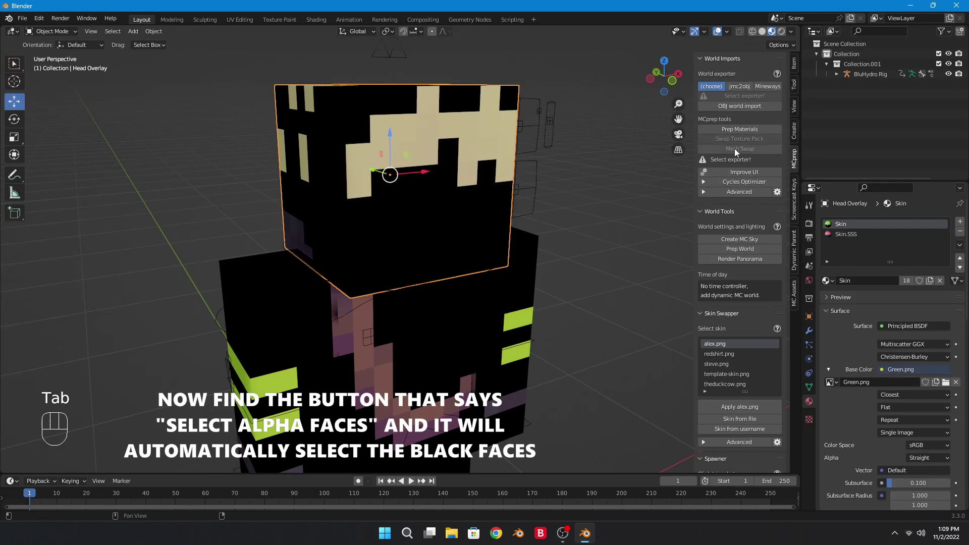
{"action": "key", "text": "Tab"}
{"action": "key", "text": "Tab"}
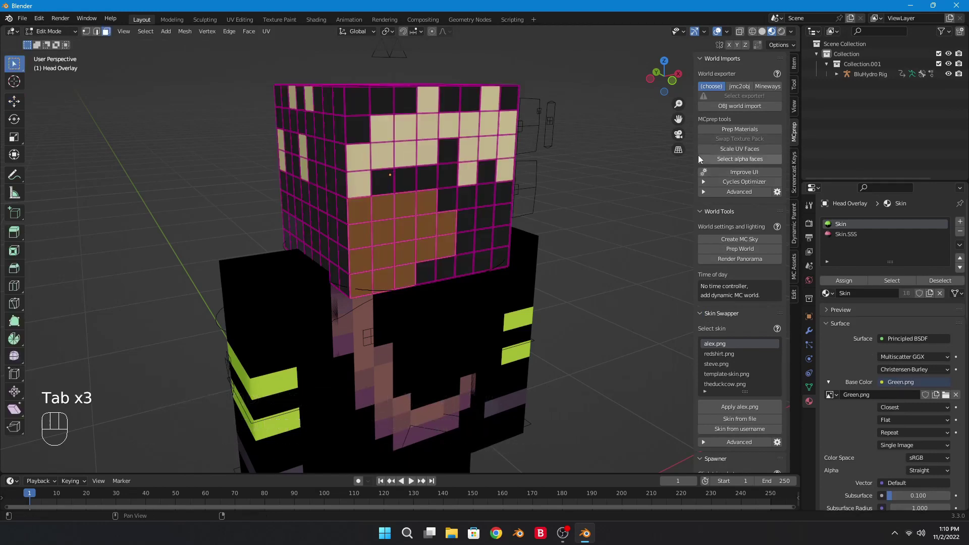
{"action": "left_click", "coordinate": [739, 158]}
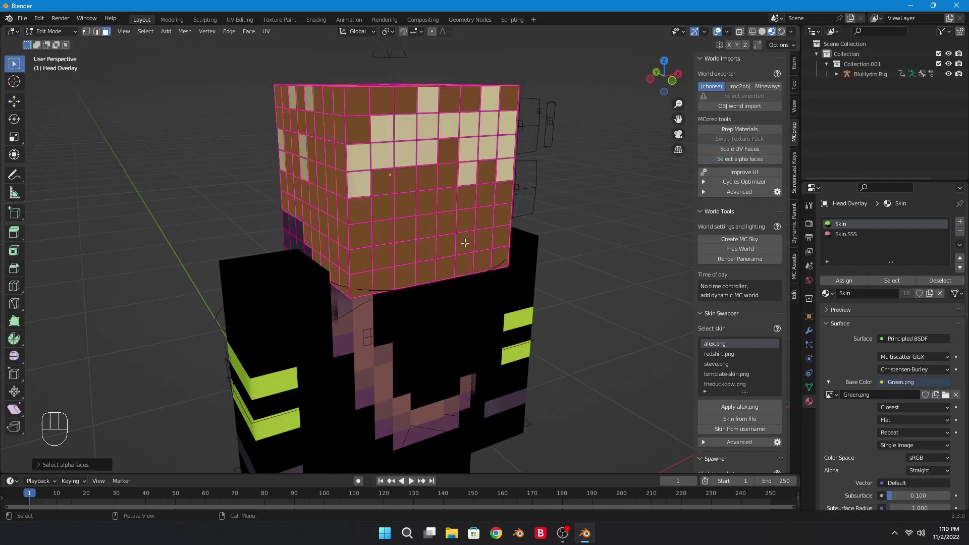
{"action": "middle_click_drag", "start_coordinate": [464, 242], "coordinate": [441, 290]}
{"action": "key", "text": "x"}
{"action": "left_click", "coordinate": [383, 247]}
{"action": "key", "text": "Tab"}
Delete the Torso Overlay's transparent faces using MCprep's Select alpha faces, and leave Edit Mode
{"action": "left_click", "coordinate": [441, 289]}
{"action": "key", "text": "Tab"}
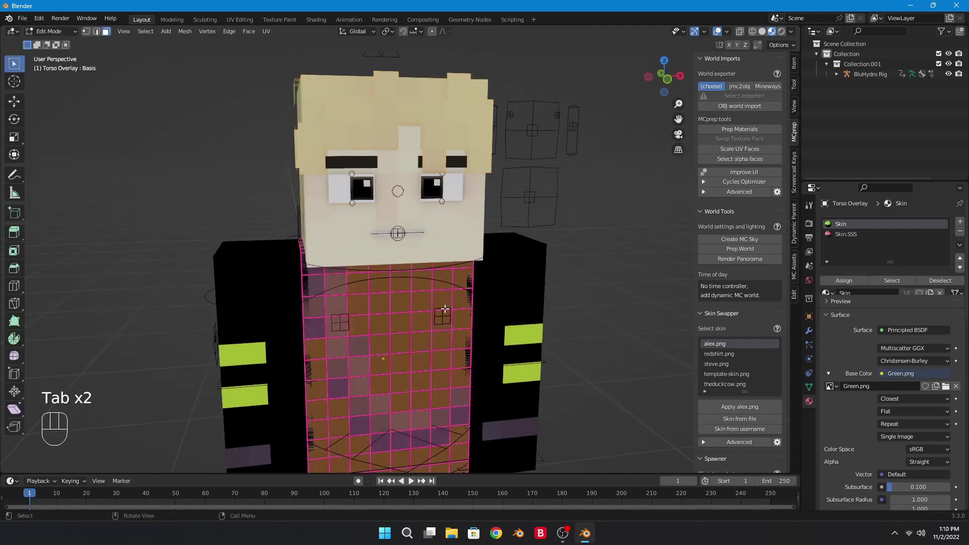
{"action": "middle_click_drag", "start_coordinate": [479, 346], "coordinate": [624, 239], "text": "shift"}
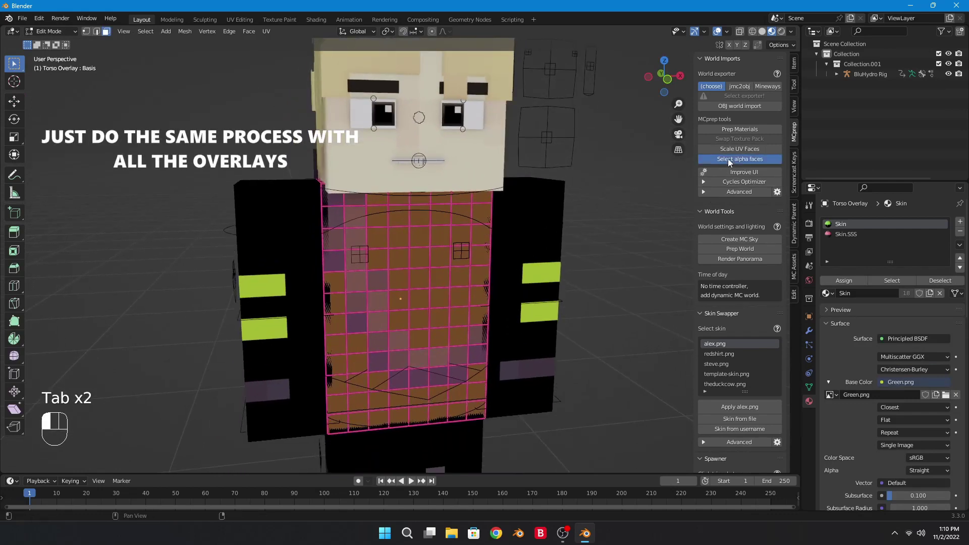
{"action": "key", "text": "c"}
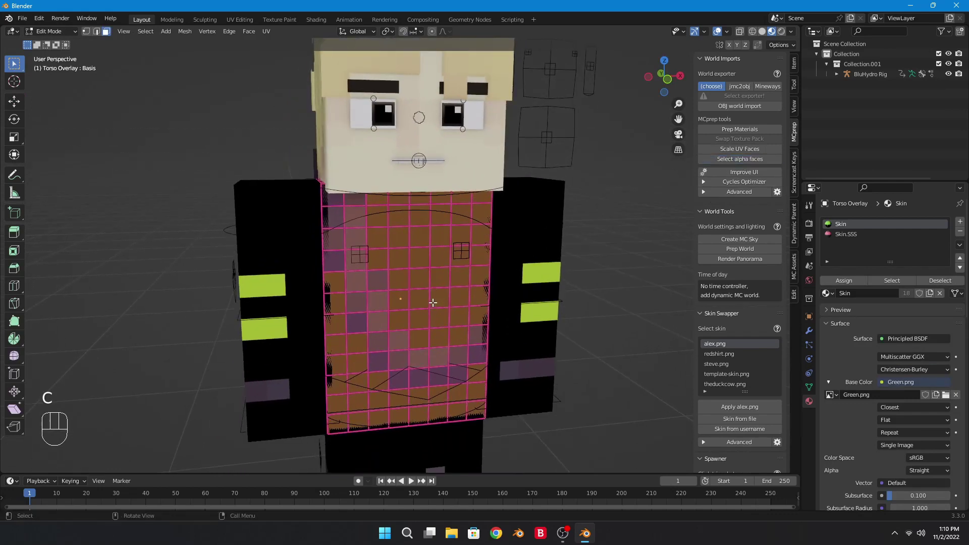
{"action": "key", "text": "x"}
{"action": "left_click", "coordinate": [433, 303]}
{"action": "key", "text": "Tab"}
Remove the alpha faces from the Left Arm Overlay with the MCprep selection tool, and leave Edit Mode
{"action": "middle_click_drag", "start_coordinate": [470, 312], "coordinate": [445, 314]}
{"action": "left_click", "coordinate": [518, 240]}
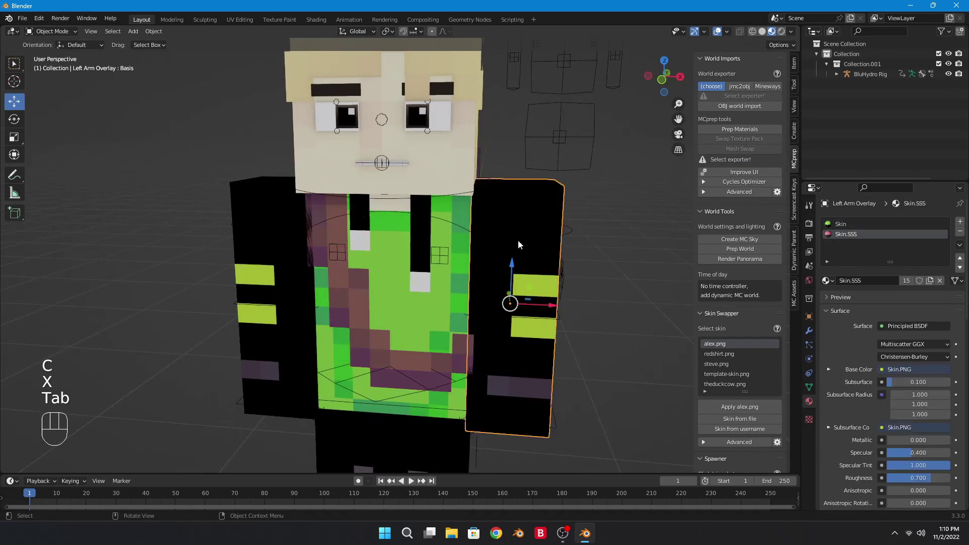
{"action": "middle_click_drag", "start_coordinate": [518, 240], "coordinate": [506, 266]}
{"action": "key", "text": "Tab"}
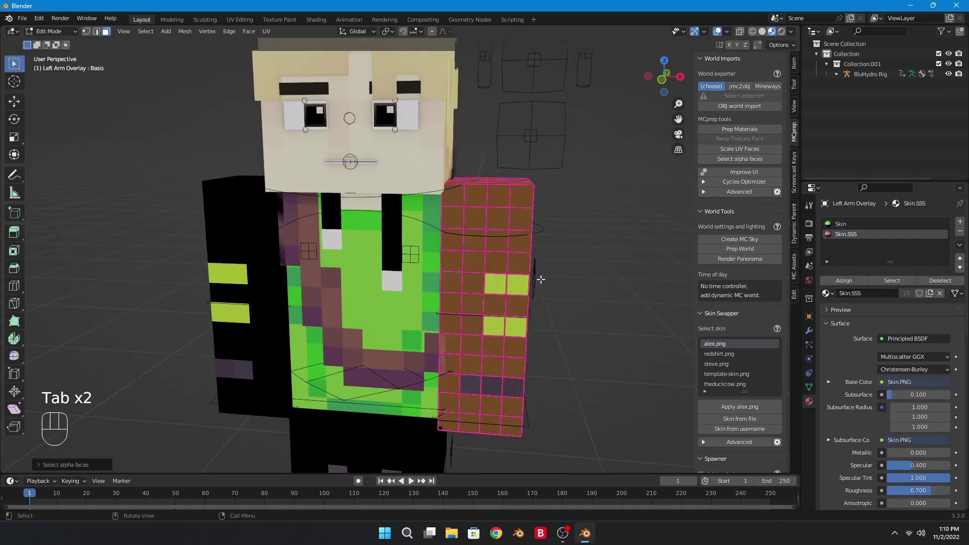
{"action": "key", "text": "Tab"}
{"action": "key", "text": "Tab"}
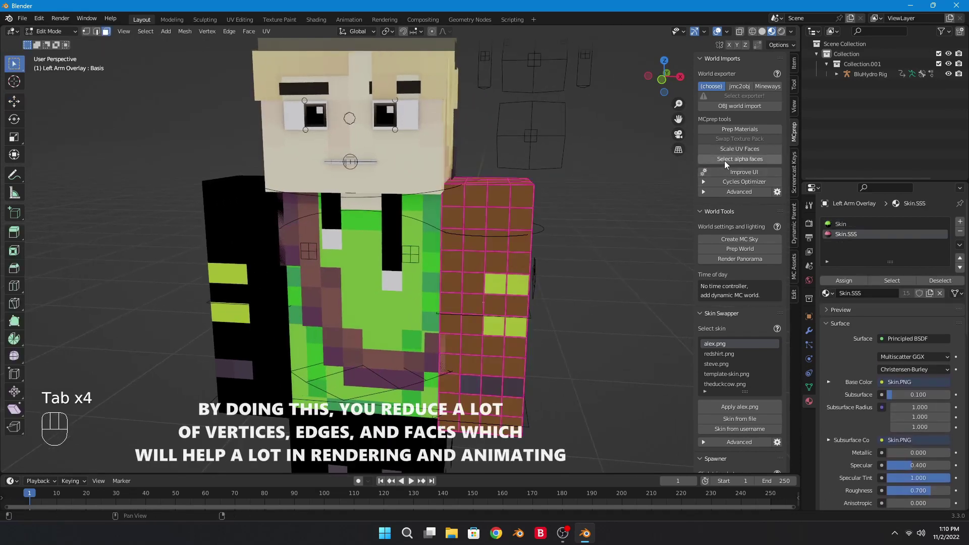
{"action": "key", "text": "x"}
{"action": "left_click", "coordinate": [430, 304]}
{"action": "middle_click_drag", "start_coordinate": [227, 257], "coordinate": [439, 231], "text": "shift"}
{"action": "key", "text": "Tab"}
Select and delete the alpha faces of the Right Arm Overlay, and return to Object Mode
{"action": "left_click", "coordinate": [434, 205]}
{"action": "key", "text": "Tab"}
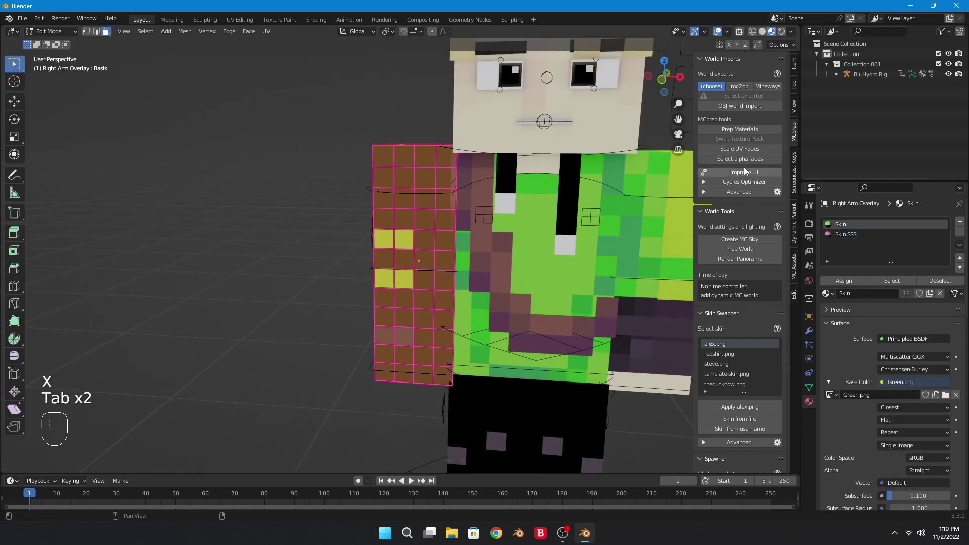
{"action": "key", "text": "x"}
{"action": "left_click", "coordinate": [460, 302]}
{"action": "middle_click_drag", "start_coordinate": [460, 302], "coordinate": [379, 246], "text": "shift"}
{"action": "key", "text": "Tab"}
Edit the Right Leg Overlay and delete the alpha faces selected with MCprep
{"action": "left_click", "coordinate": [415, 356]}
{"action": "middle_click_drag", "start_coordinate": [415, 355], "coordinate": [399, 287], "text": "shift"}
{"action": "key", "text": "Tab"}
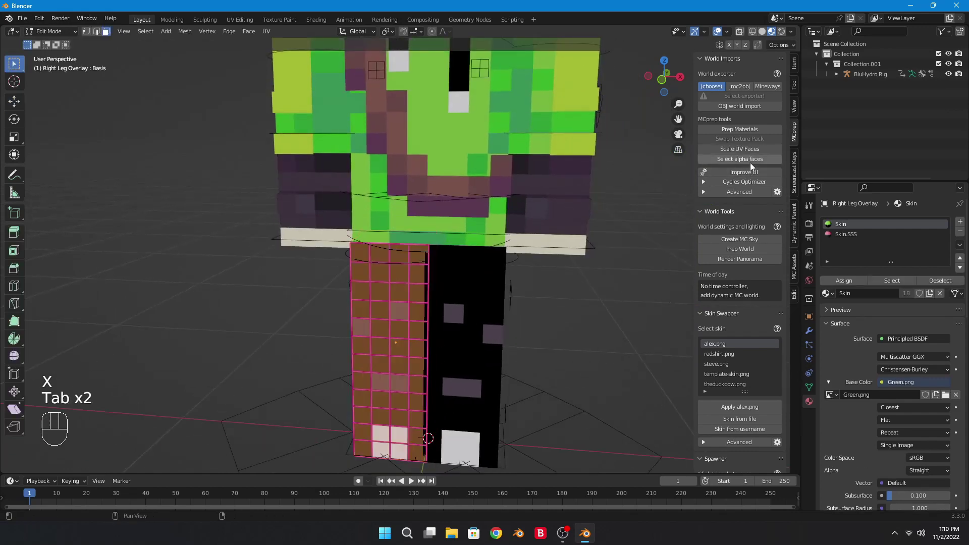
{"action": "key", "text": "x"}
{"action": "left_click", "coordinate": [484, 298]}
{"action": "middle_click_drag", "start_coordinate": [484, 298], "coordinate": [462, 290], "text": "shift"}
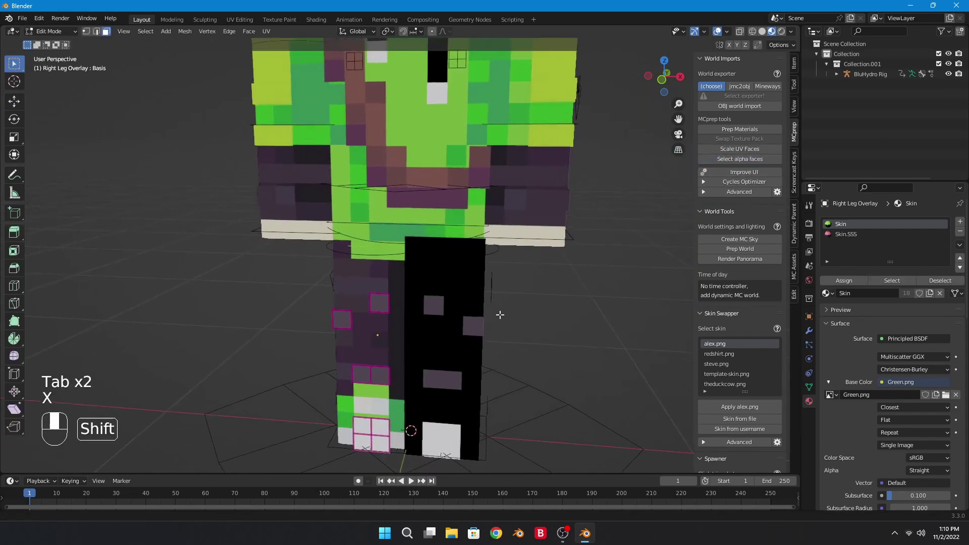
Delete the alpha faces of the Left Leg Overlay using MCprep's Select alpha faces, and return to Object Mode
{"action": "key", "text": "Tab"}
{"action": "left_click", "coordinate": [427, 287]}
{"action": "key", "text": "Tab"}
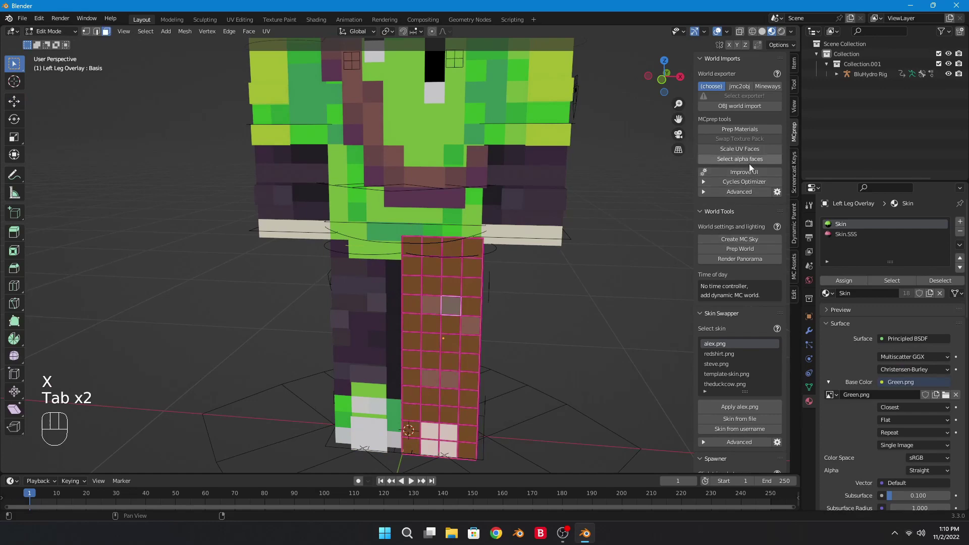
{"action": "key", "text": "x"}
{"action": "left_click", "coordinate": [526, 300]}
{"action": "scroll", "coordinate": [526, 323], "scroll_direction": "down", "scroll_amount": 1}
{"action": "middle_click_drag", "start_coordinate": [526, 322], "coordinate": [475, 382]}
{"action": "scroll", "coordinate": [488, 315], "scroll_direction": "down", "scroll_amount": 2}
{"action": "key", "text": "Tab"}
Select the Eyebrows object and set its material's Base Color by sampling the blonde hair with the eyedropper
{"action": "middle_click_drag", "start_coordinate": [475, 381], "coordinate": [398, 400], "text": "shift"}
{"action": "scroll", "coordinate": [438, 300], "scroll_direction": "up", "scroll_amount": 3}
{"action": "scroll", "coordinate": [383, 346], "scroll_direction": "down", "scroll_amount": 1}
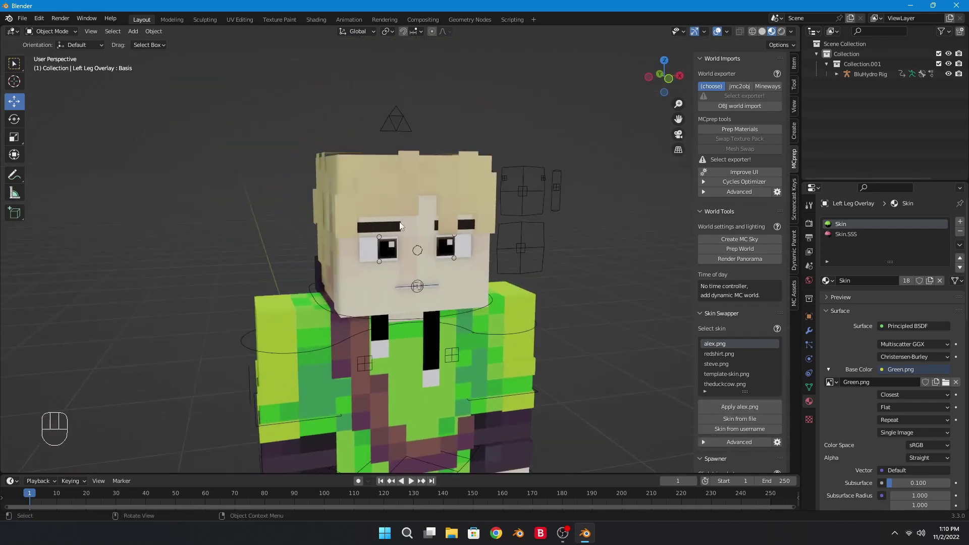
{"action": "left_click", "coordinate": [394, 224]}
{"action": "scroll", "coordinate": [425, 240], "scroll_direction": "up", "scroll_amount": 4}
{"action": "middle_click_drag", "start_coordinate": [425, 240], "coordinate": [422, 274], "text": "shift"}
{"action": "key", "text": "n"}
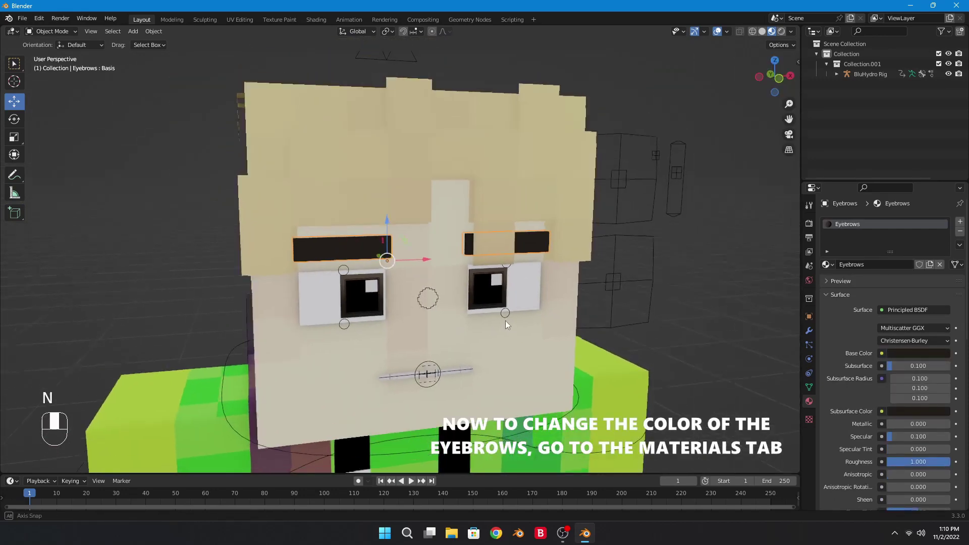
{"action": "key", "text": "f"}
{"action": "middle_click_drag", "start_coordinate": [504, 314], "coordinate": [557, 296]}
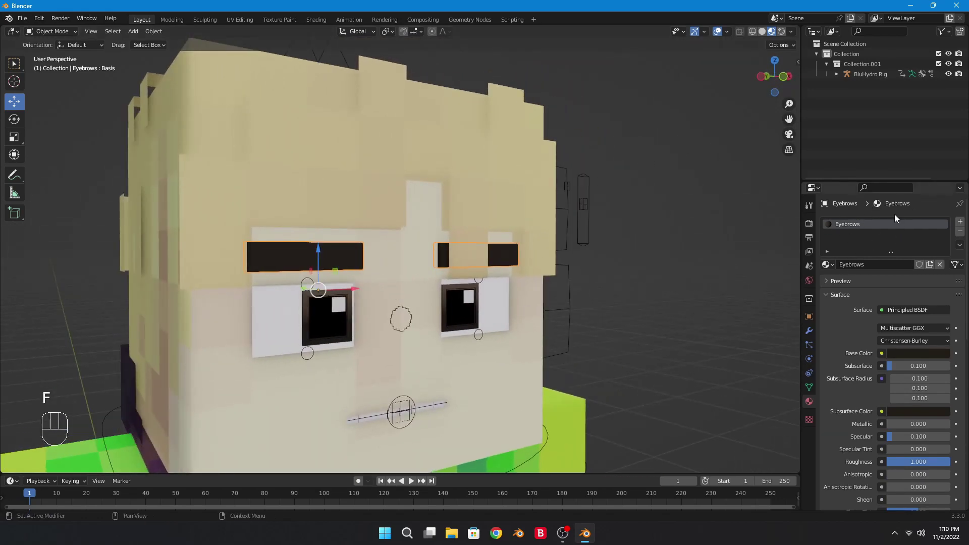
{"action": "left_click", "coordinate": [907, 353]}
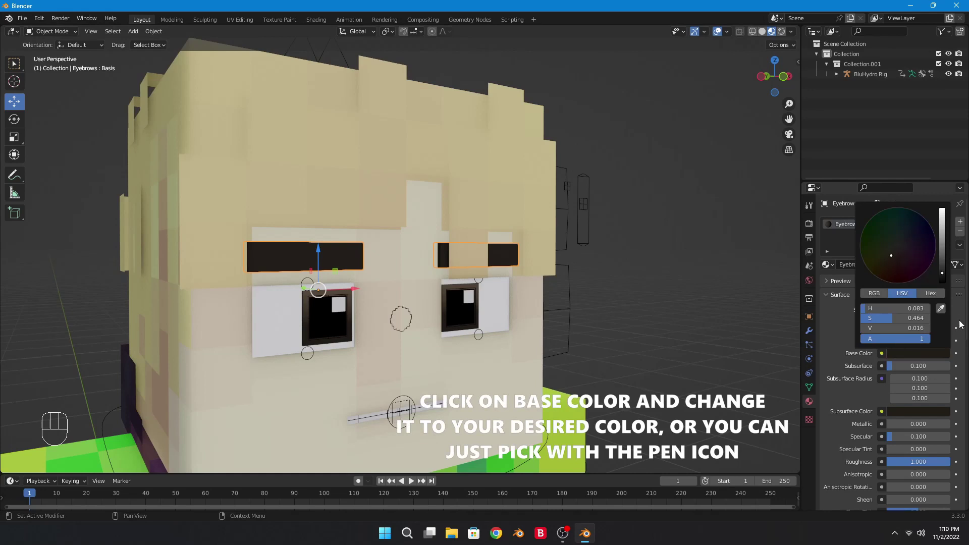
{"action": "left_click", "coordinate": [941, 308]}
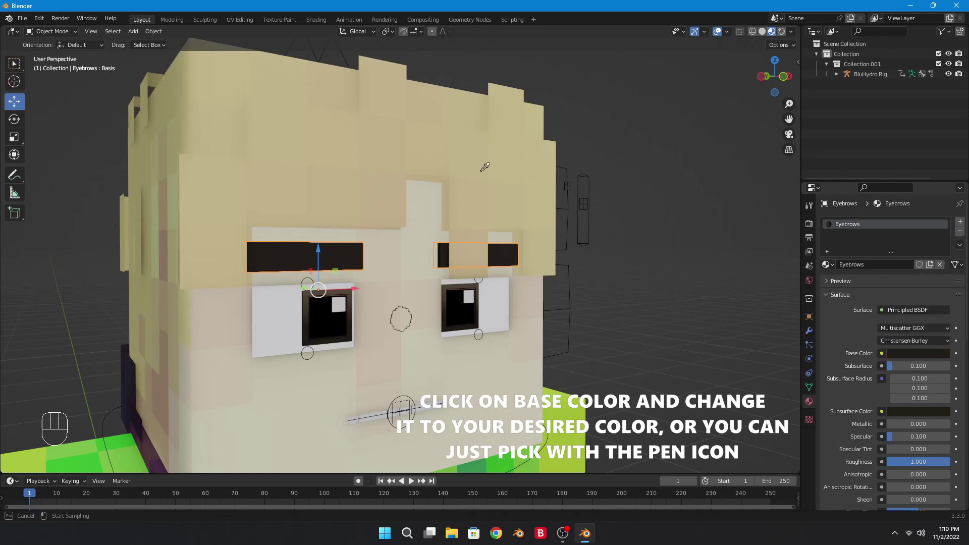
{"action": "left_click", "coordinate": [471, 250]}
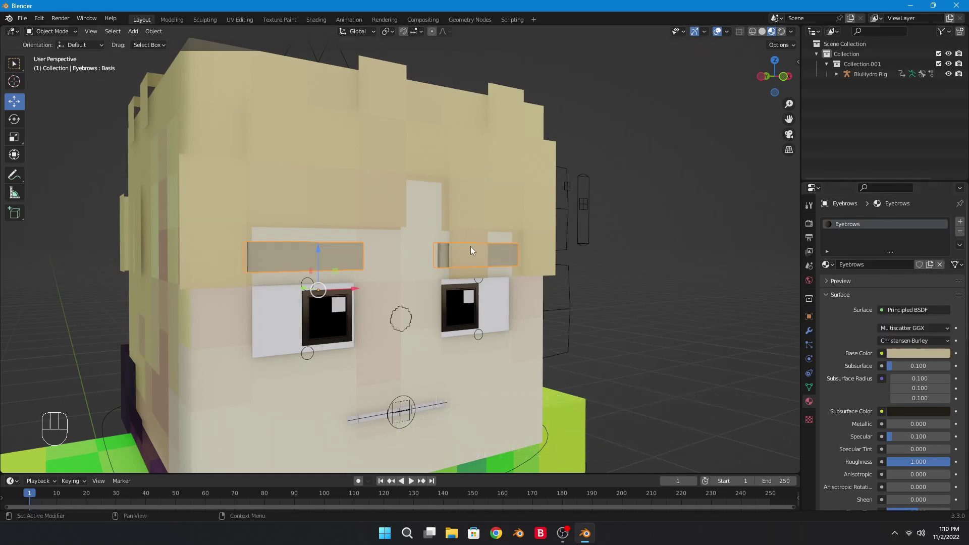
Try a green Base Color on the Eyebrows material and resample the blonde hair tone in its place
{"action": "left_click", "coordinate": [909, 353]}
{"action": "left_click", "coordinate": [912, 353]}
{"action": "mouse_move", "coordinate": [888, 247]}
{"action": "left_mouse_down"}
{"action": "mouse_move", "coordinate": [872, 218]}
{"action": "mouse_move", "coordinate": [881, 248]}
{"action": "left_mouse_up"}
{"action": "left_click", "coordinate": [940, 307]}
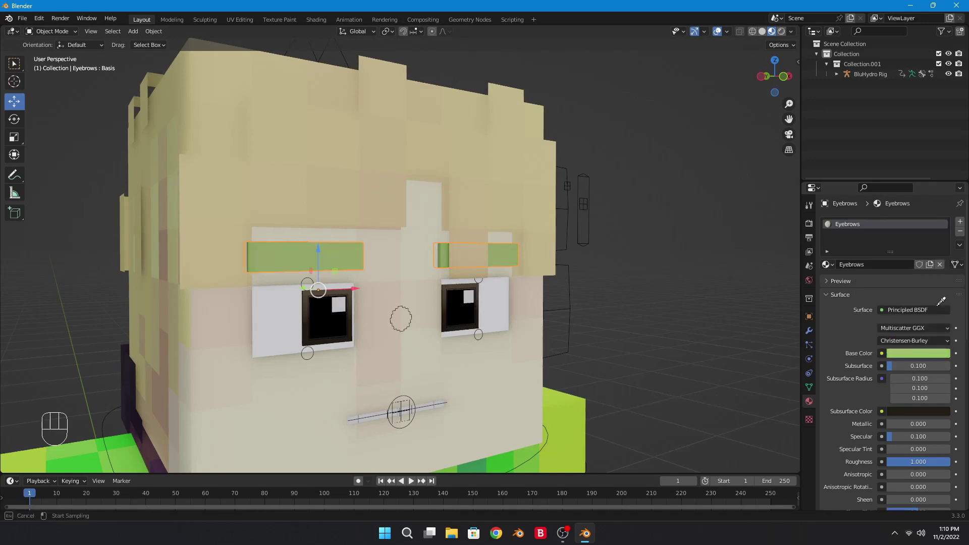
Set the Eyebrows material's Subsurface Color to the same blonde tone as its Base Color using the eyedropper
{"action": "left_click", "coordinate": [911, 409]}
{"action": "left_click", "coordinate": [939, 365]}
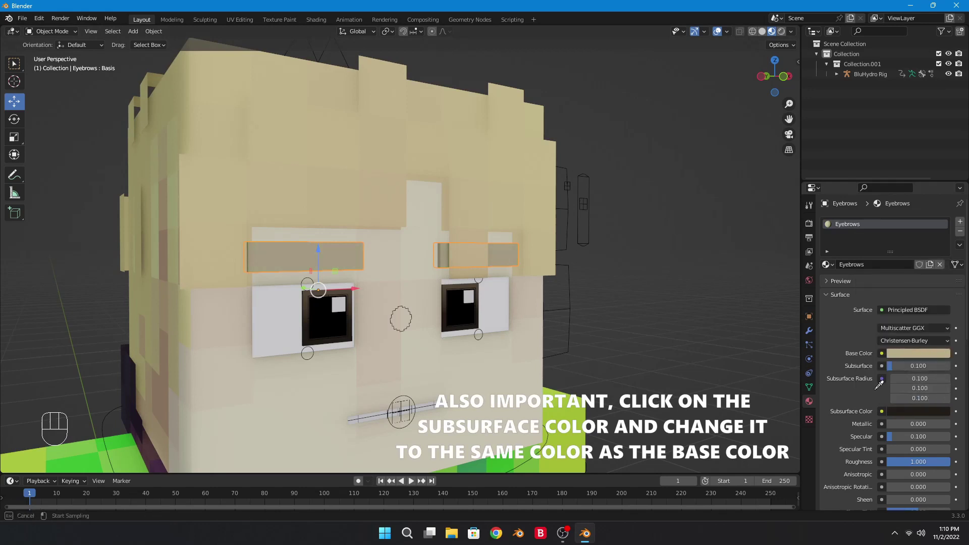
{"action": "left_click", "coordinate": [903, 411]}
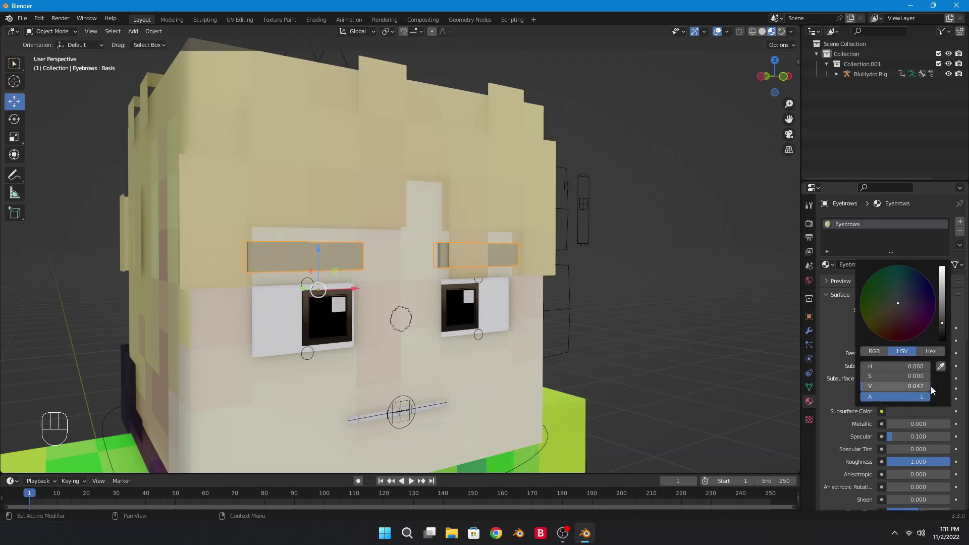
{"action": "left_click", "coordinate": [931, 367]}
Select the Pupils object in the character's eyes to bring up its materials
{"action": "middle_click_drag", "start_coordinate": [503, 278], "coordinate": [477, 292]}
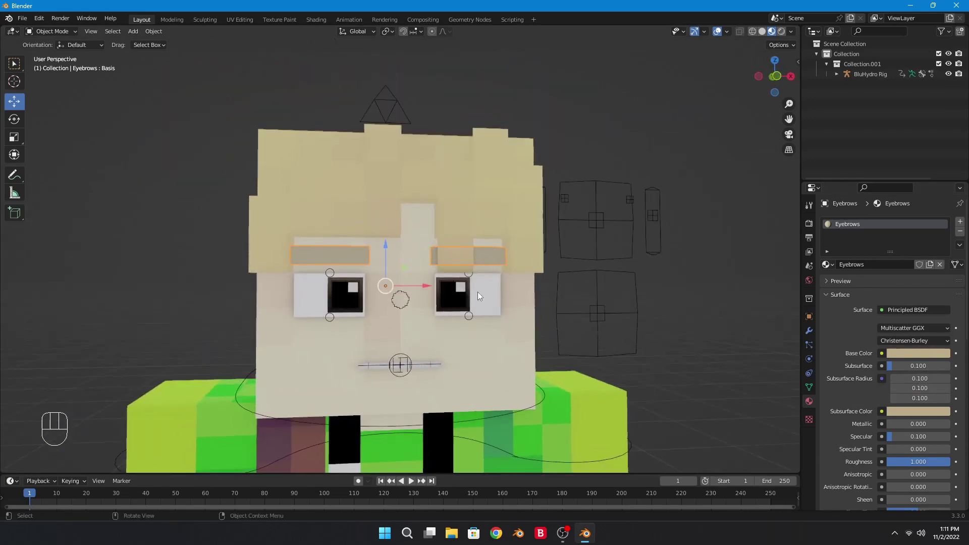
{"action": "scroll", "coordinate": [477, 291], "scroll_direction": "up", "scroll_amount": 4}
{"action": "left_click", "coordinate": [456, 295]}
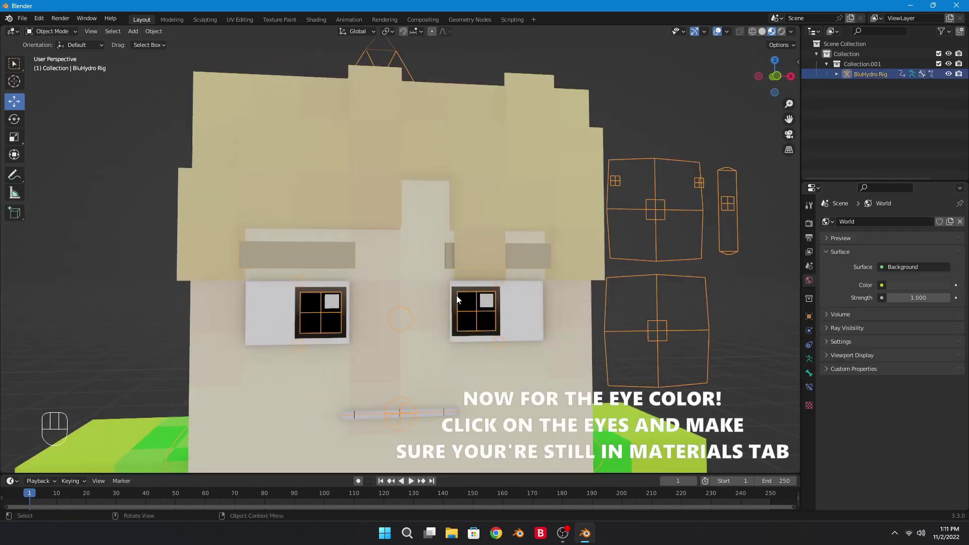
{"action": "left_click", "coordinate": [455, 295]}
{"action": "middle_click_drag", "start_coordinate": [582, 327], "coordinate": [563, 295], "text": "shift"}
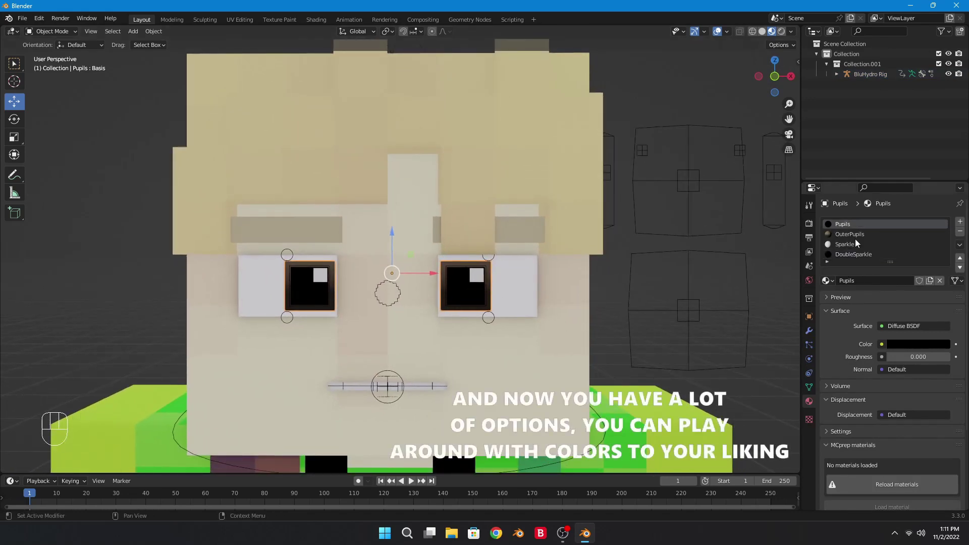
Try purple and olive colors at different brightness on the Pupils material, and undo the color change
{"action": "left_click", "coordinate": [907, 344]}
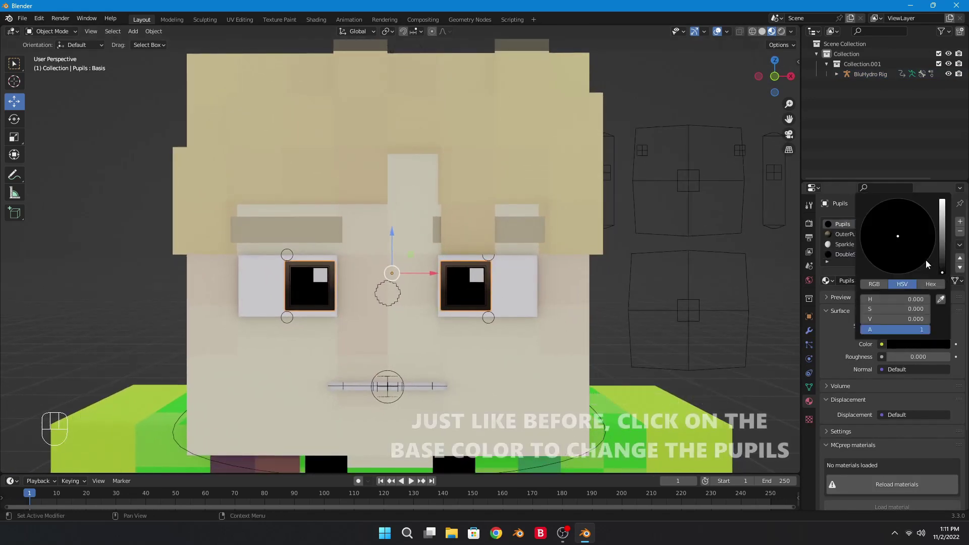
{"action": "left_click_drag", "start_coordinate": [943, 262], "coordinate": [942, 242]}
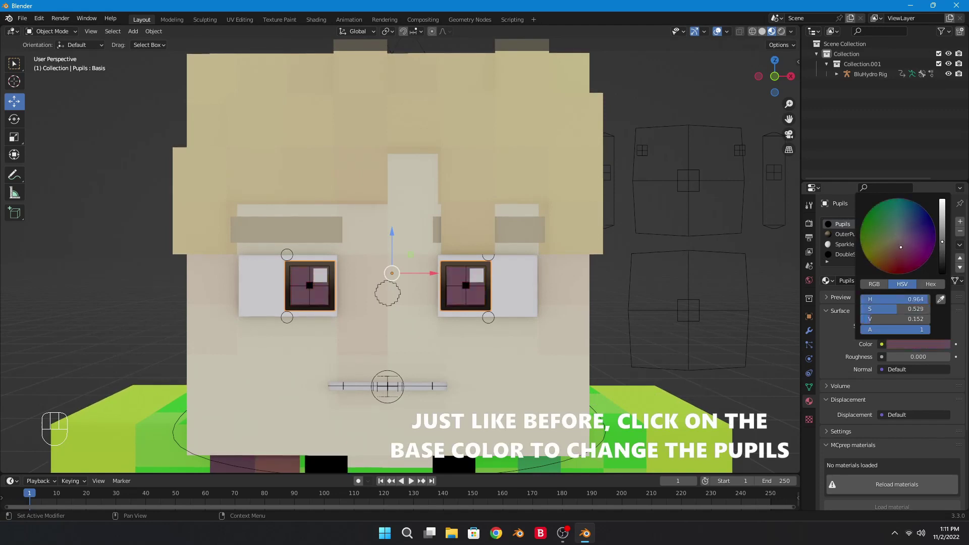
{"action": "left_click", "coordinate": [882, 251]}
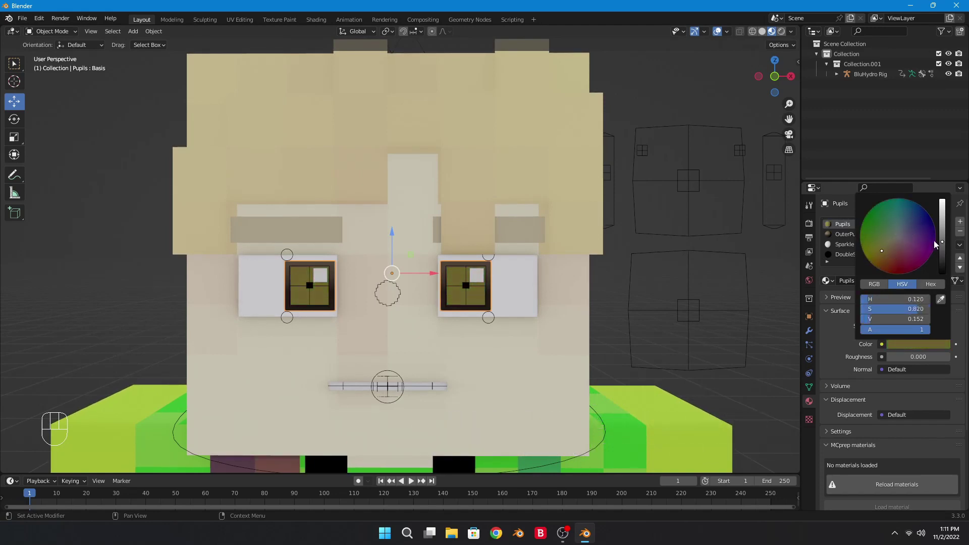
{"action": "left_click_drag", "start_coordinate": [942, 244], "coordinate": [941, 272]}
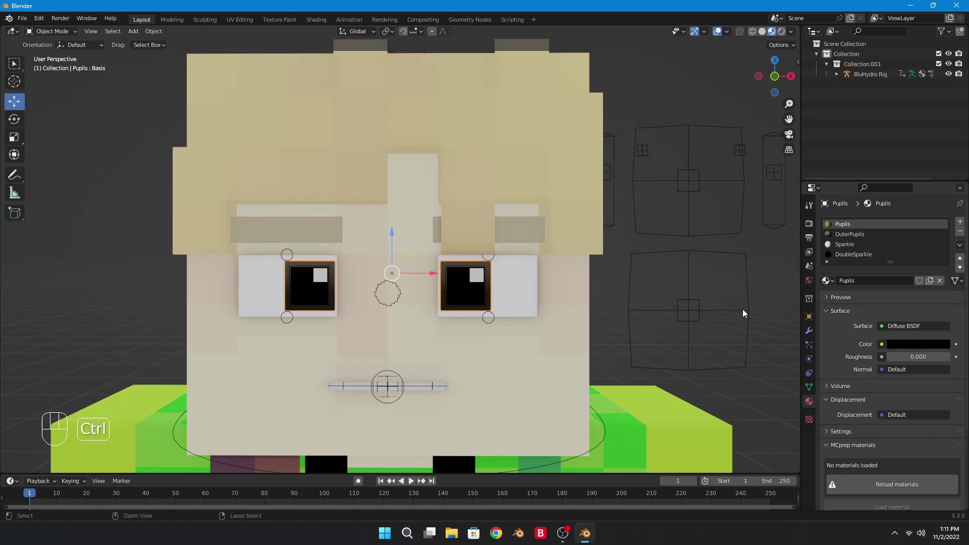
{"action": "key", "text": "ctrl+z"}
{"action": "mouse_move", "coordinate": [742, 305]}
{"action": "middle_mouse_down"}
{"action": "mouse_move", "coordinate": [725, 298]}
{"action": "mouse_move", "coordinate": [735, 289]}
{"action": "middle_mouse_up"}
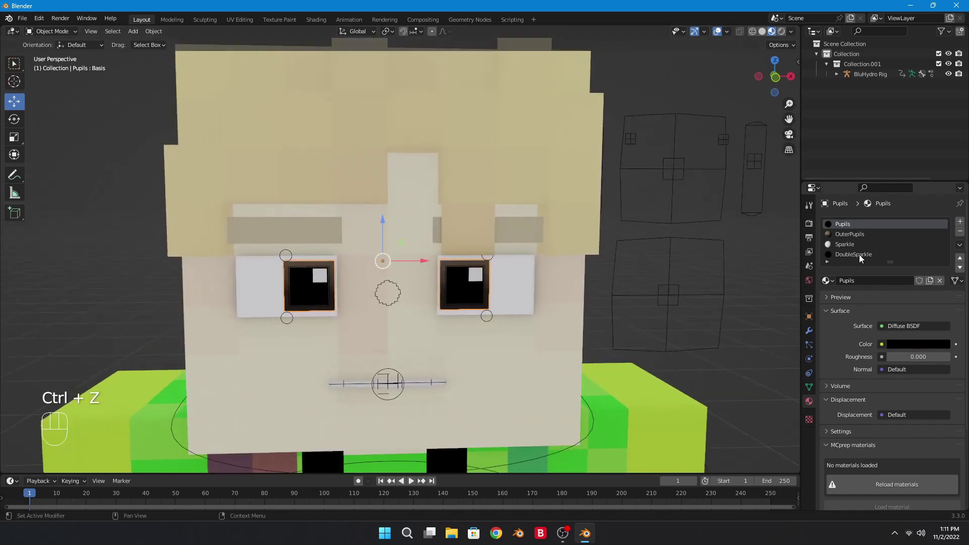
Set the first ColorRamp stop of the OuterPupils material to dark green, with hue 0.334, saturation 0.968 and value 0.077
{"action": "left_click", "coordinate": [850, 233]}
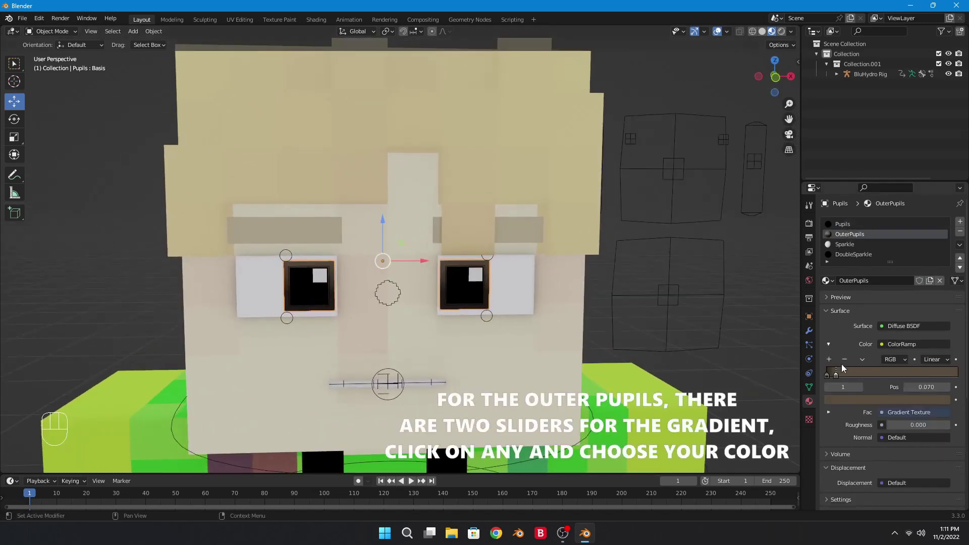
{"action": "scroll", "coordinate": [437, 287], "scroll_direction": "up", "scroll_amount": 3}
{"action": "middle_click_drag", "start_coordinate": [437, 287], "coordinate": [536, 263]}
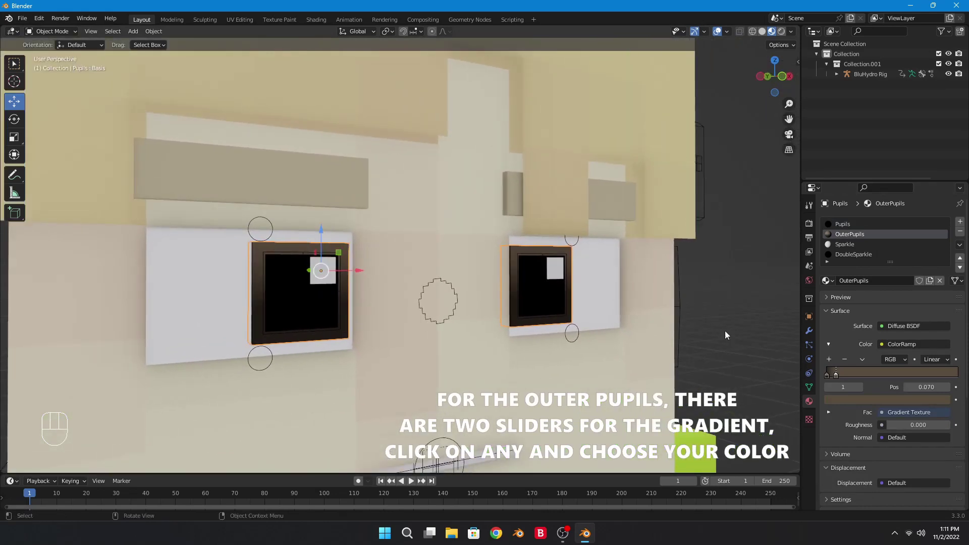
{"action": "key", "text": "f"}
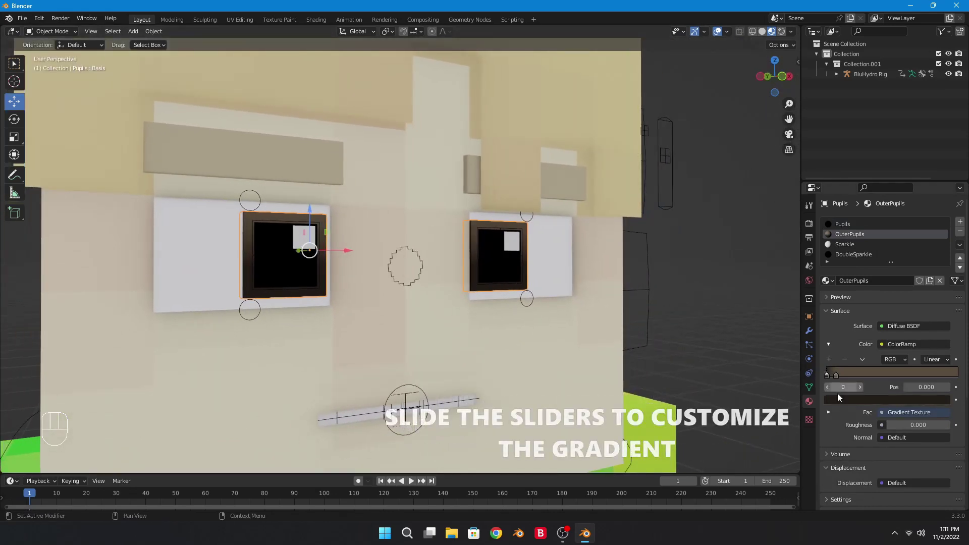
{"action": "left_click", "coordinate": [838, 398]}
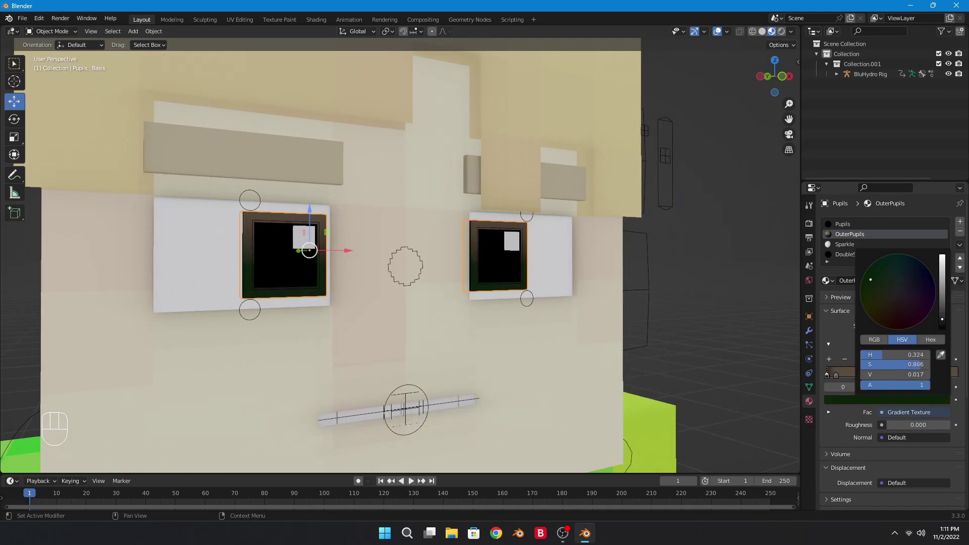
{"action": "mouse_move", "coordinate": [941, 302]}
{"action": "left_mouse_down"}
{"action": "mouse_move", "coordinate": [942, 265]}
{"action": "mouse_move", "coordinate": [942, 306]}
{"action": "left_mouse_up"}
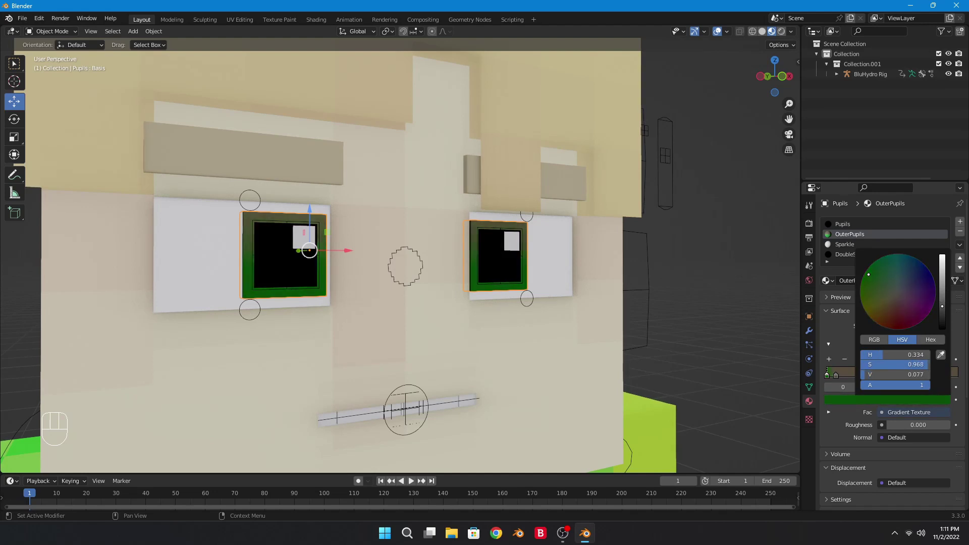
{"action": "middle_click_drag", "start_coordinate": [626, 272], "coordinate": [720, 338]}
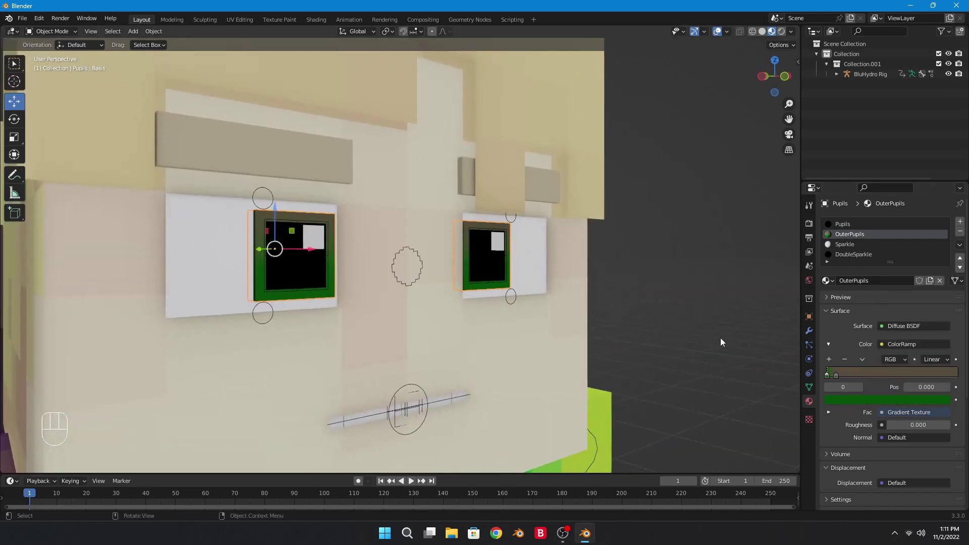
Change the second ColorRamp stop of the OuterPupils material, at position 0.070, to a bright green
{"action": "left_click", "coordinate": [836, 374]}
{"action": "left_click", "coordinate": [849, 399]}
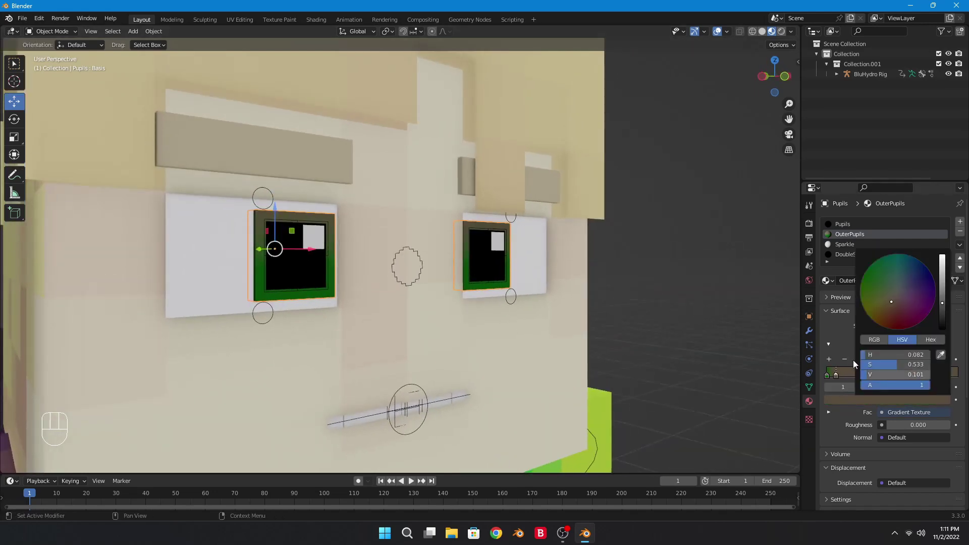
{"action": "left_click", "coordinate": [862, 398]}
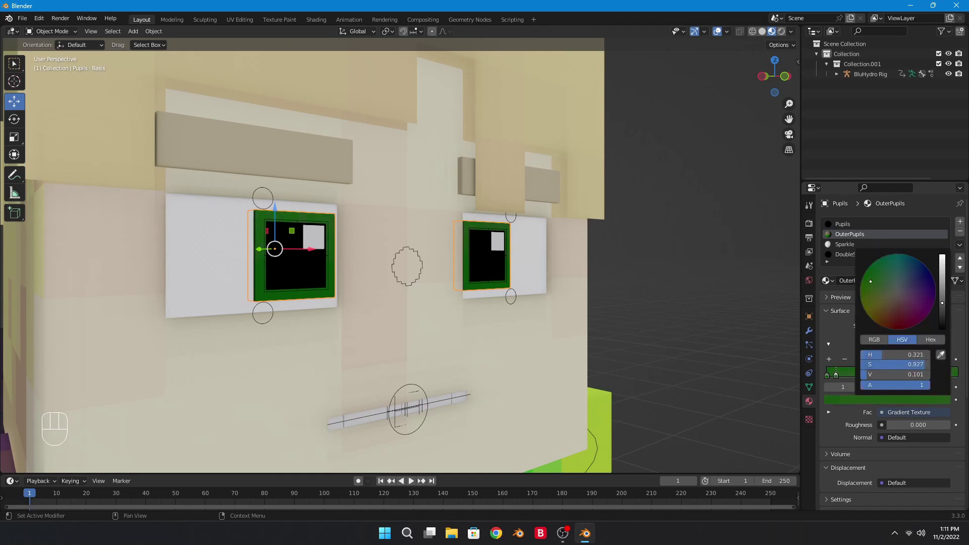
{"action": "left_click_drag", "start_coordinate": [941, 283], "coordinate": [942, 263]}
{"action": "middle_click_drag", "start_coordinate": [550, 292], "coordinate": [516, 273]}
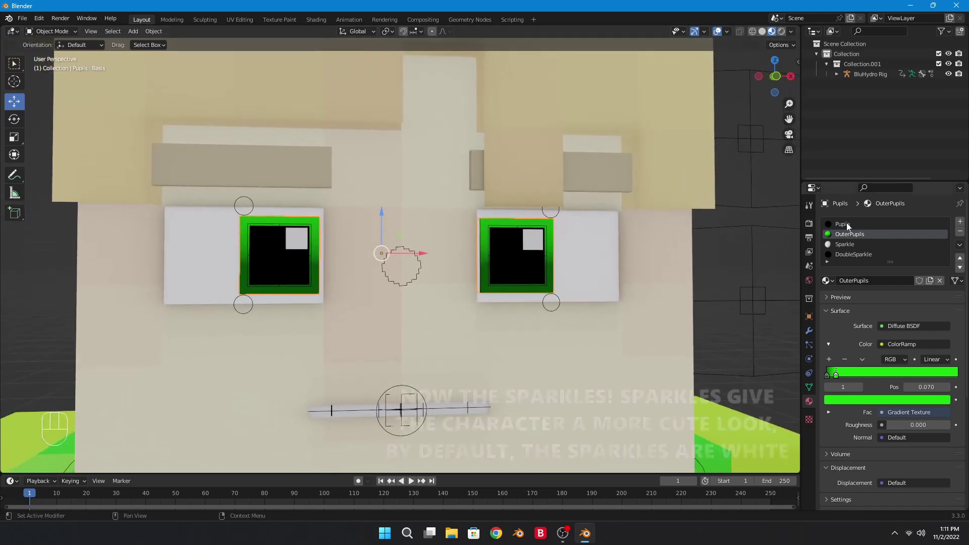
Raise the Sparkle material's color to full white with a value of 1.000
{"action": "left_click", "coordinate": [855, 224]}
{"action": "left_click", "coordinate": [853, 244]}
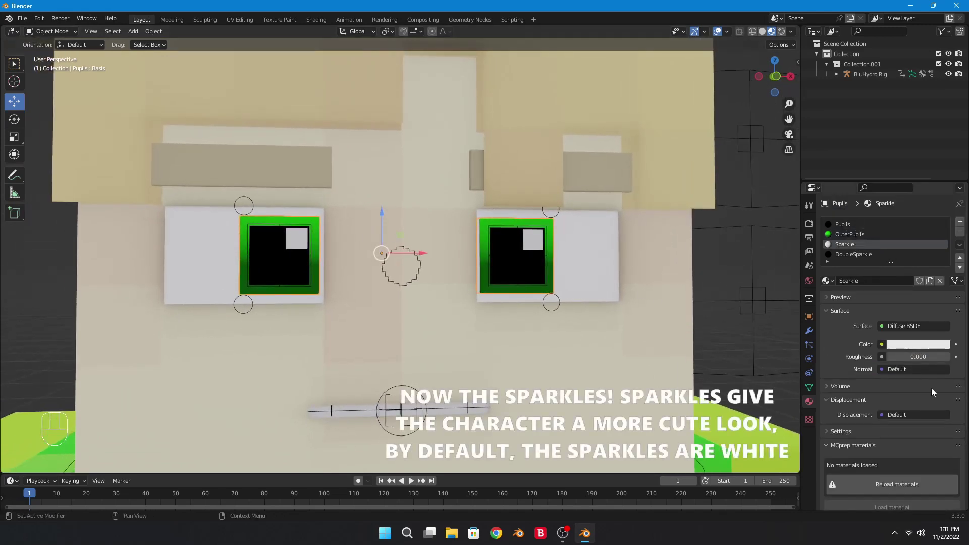
{"action": "left_click", "coordinate": [908, 345]}
{"action": "mouse_move", "coordinate": [941, 206]}
{"action": "left_mouse_down"}
{"action": "mouse_move", "coordinate": [941, 262]}
{"action": "mouse_move", "coordinate": [941, 200]}
{"action": "left_mouse_up"}
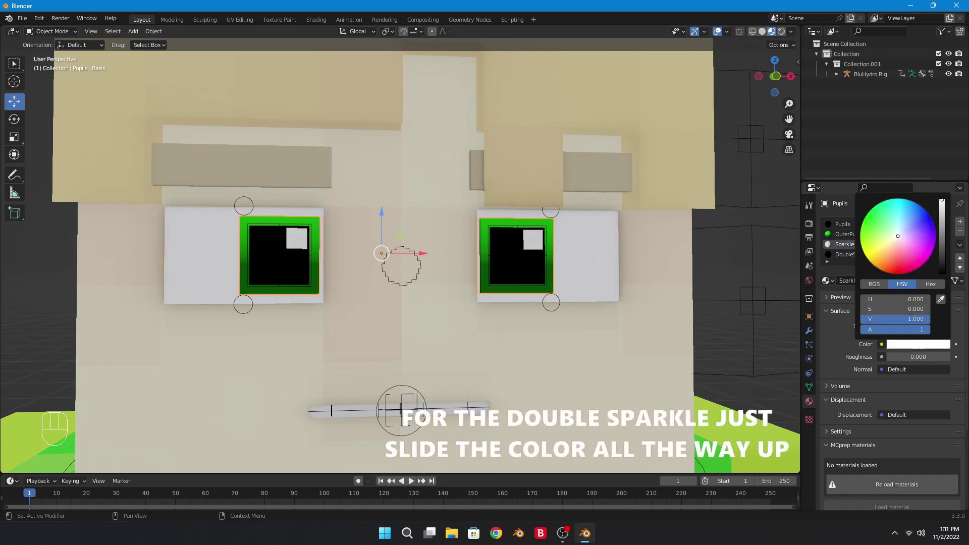
Brighten the DoubleSparkle material's color all the way up to white
{"action": "left_click", "coordinate": [847, 256]}
{"action": "left_click", "coordinate": [908, 344]}
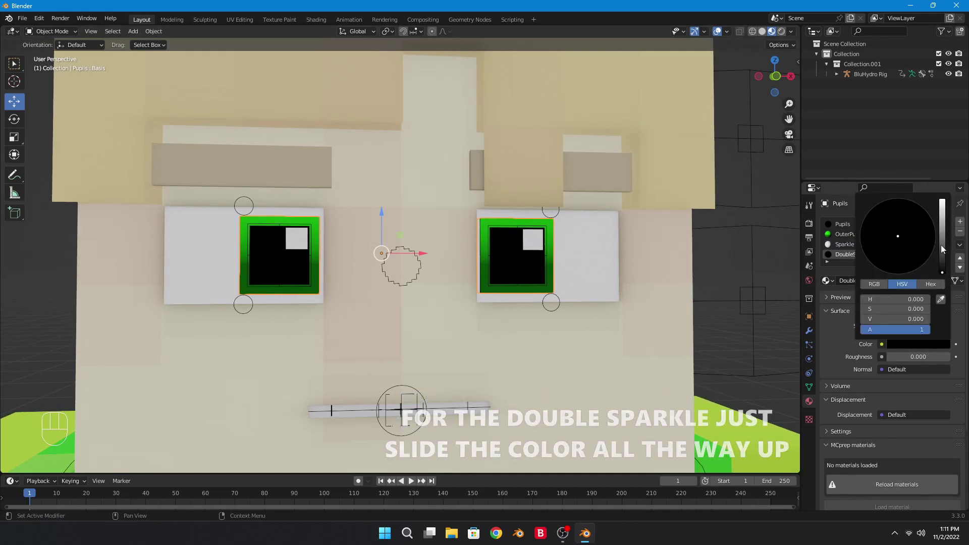
{"action": "left_click_drag", "start_coordinate": [942, 244], "coordinate": [942, 202]}
{"action": "scroll", "coordinate": [570, 277], "scroll_direction": "down", "scroll_amount": 5}
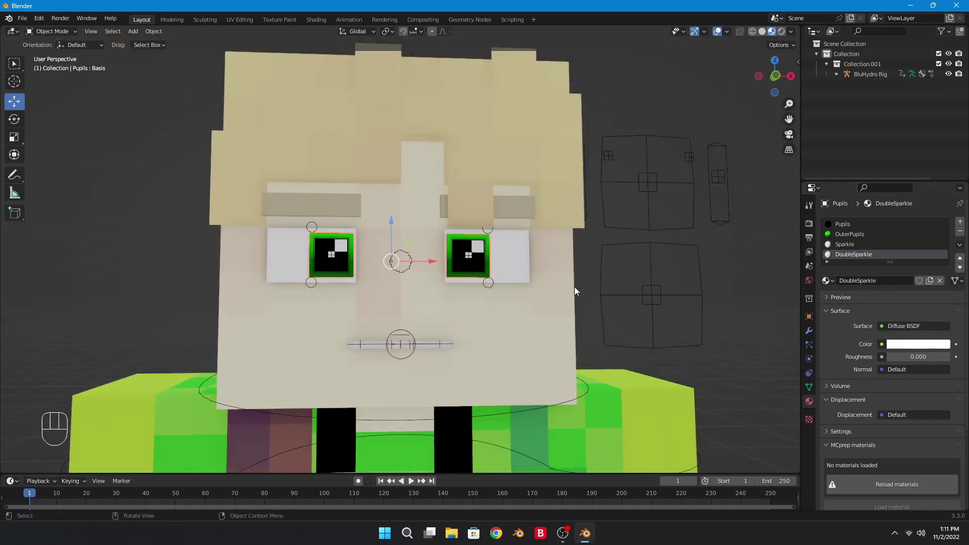
Select the BluHydro Rig armature, switch it to Pose Mode and pick the EyeMoveC bone between the eyes
{"action": "left_click", "coordinate": [672, 233]}
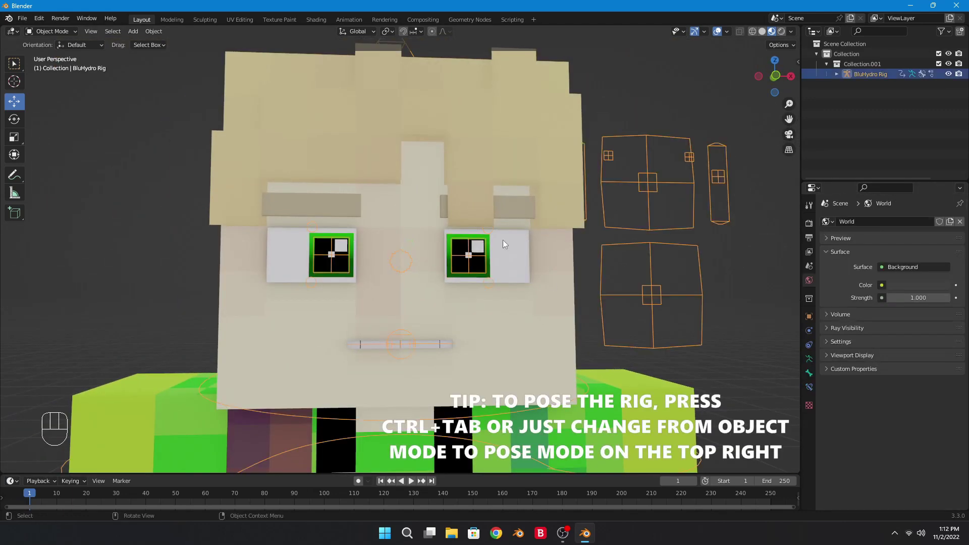
{"action": "scroll", "coordinate": [558, 275], "scroll_direction": "down", "scroll_amount": 1}
{"action": "key", "text": "ctrl+Tab"}
{"action": "middle_click_drag", "start_coordinate": [551, 272], "coordinate": [62, 49]}
{"action": "key", "text": "ctrl+Tab"}
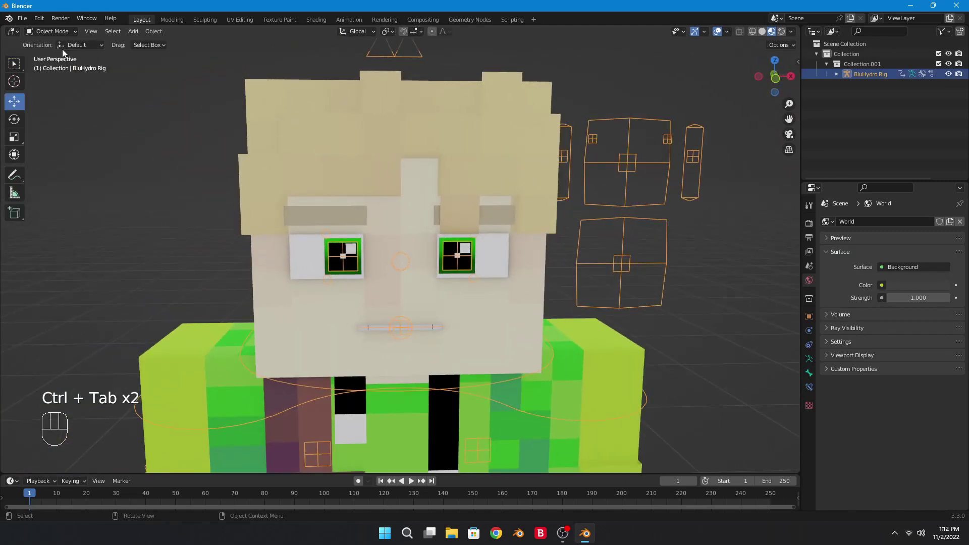
{"action": "left_click", "coordinate": [53, 65]}
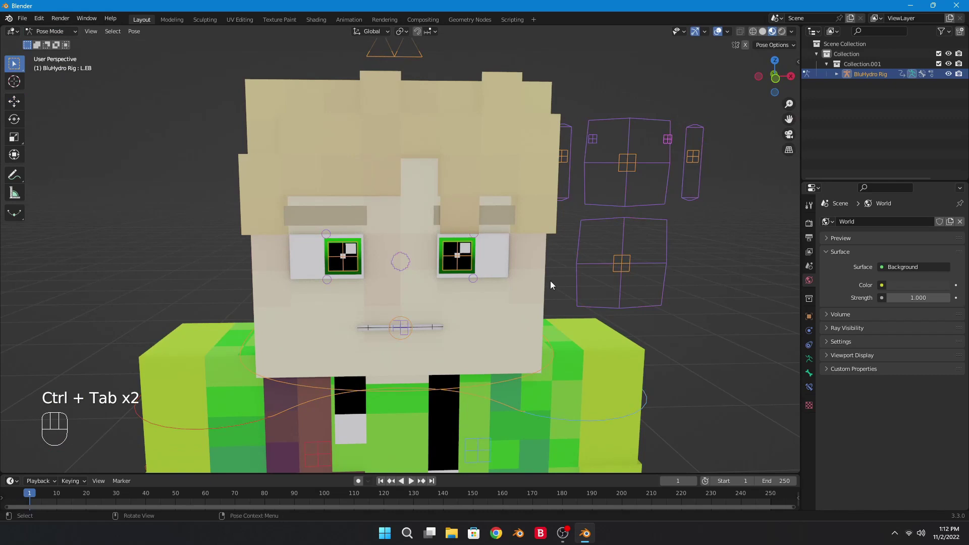
{"action": "scroll", "coordinate": [383, 275], "scroll_direction": "up", "scroll_amount": 2}
{"action": "scroll", "coordinate": [408, 274], "scroll_direction": "up", "scroll_amount": 1}
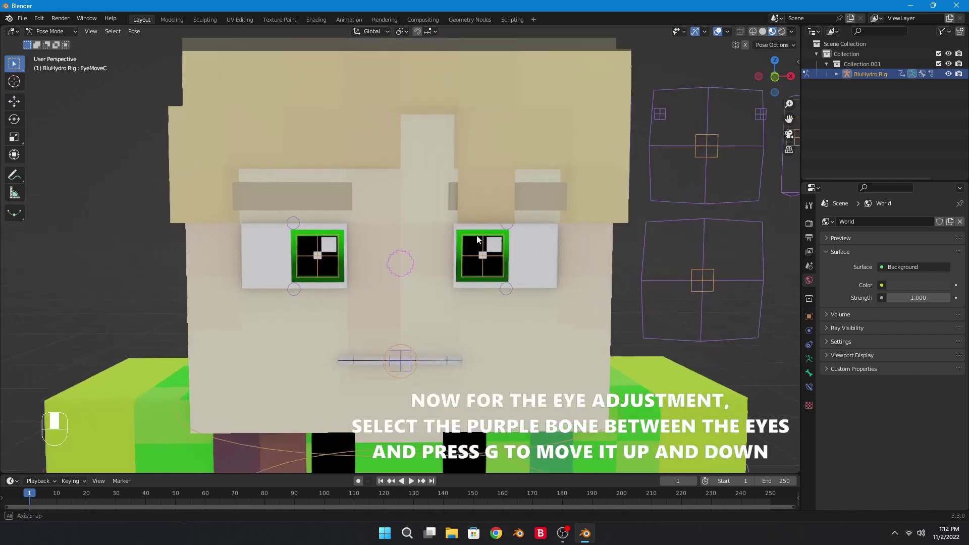
Move the EyeMoveC bone vertically and rotate it to reposition the eyes and make them taller
{"action": "key", "text": "g"}
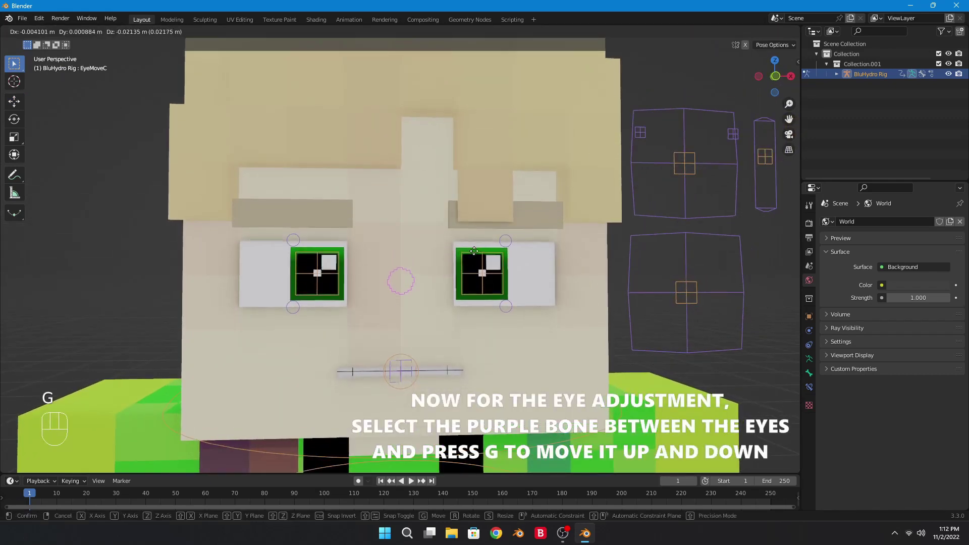
{"action": "left_click", "coordinate": [475, 266]}
{"action": "key", "text": "r"}
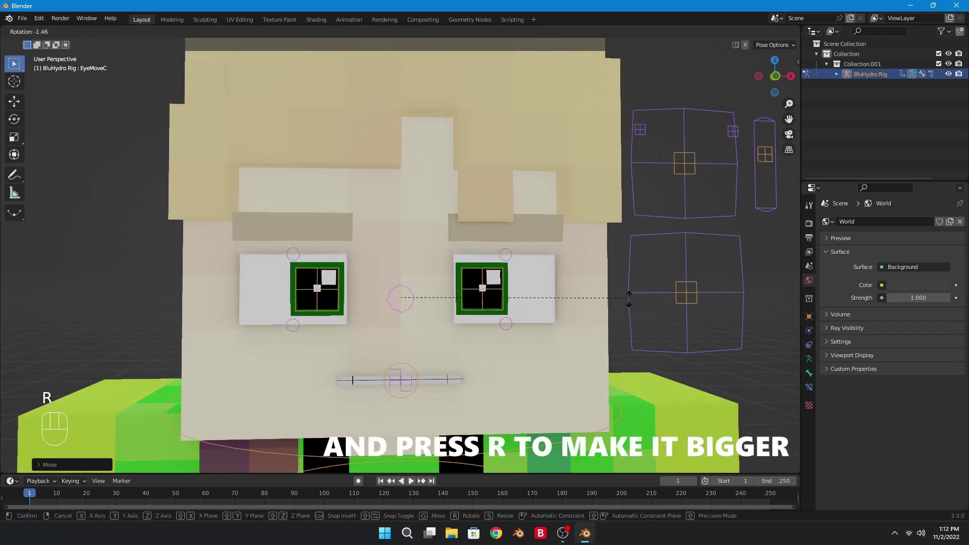
{"action": "left_click", "coordinate": [629, 291]}
{"action": "key", "text": "g"}
{"action": "left_click", "coordinate": [637, 281]}
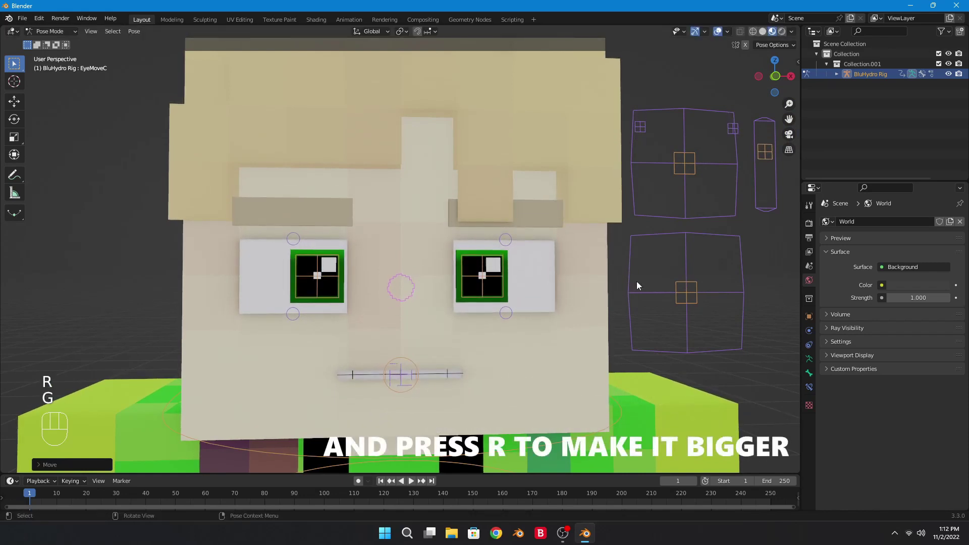
{"action": "key", "text": "r"}
{"action": "left_click", "coordinate": [644, 279]}
{"action": "key", "text": "g"}
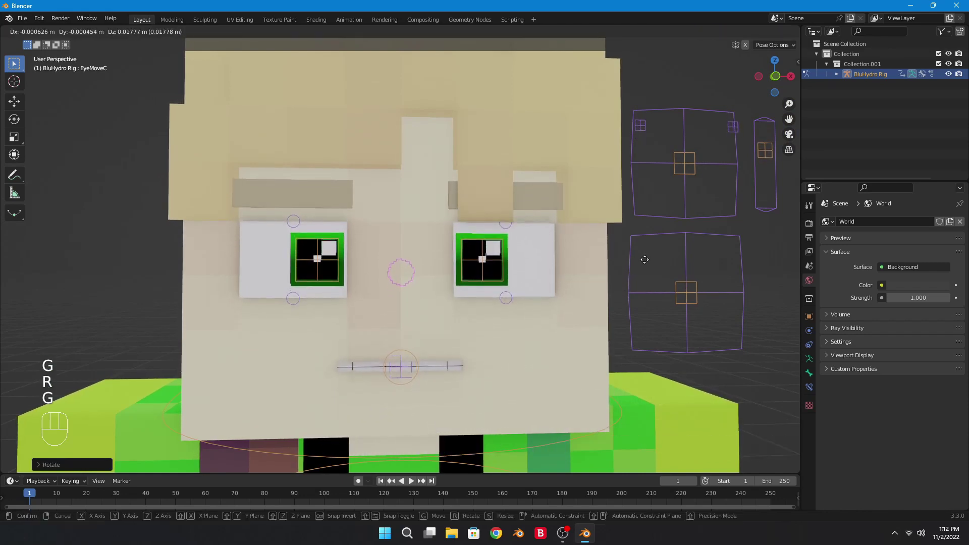
{"action": "scroll", "coordinate": [632, 269], "scroll_direction": "up", "scroll_amount": 3}
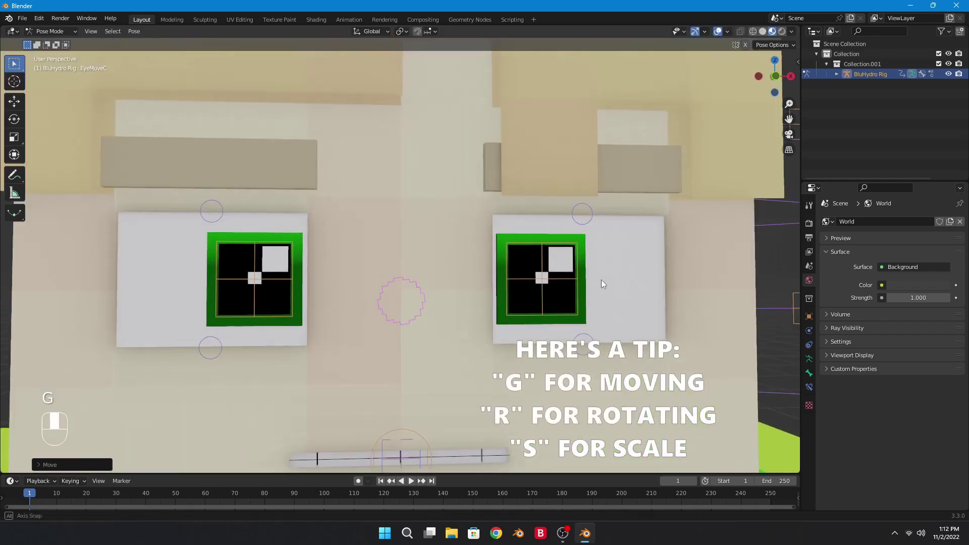
Switch to Object Mode, select the Pupils object and inspect its OuterPupils material on the face
{"action": "key", "text": "ctrl+Tab"}
{"action": "left_click", "coordinate": [504, 270]}
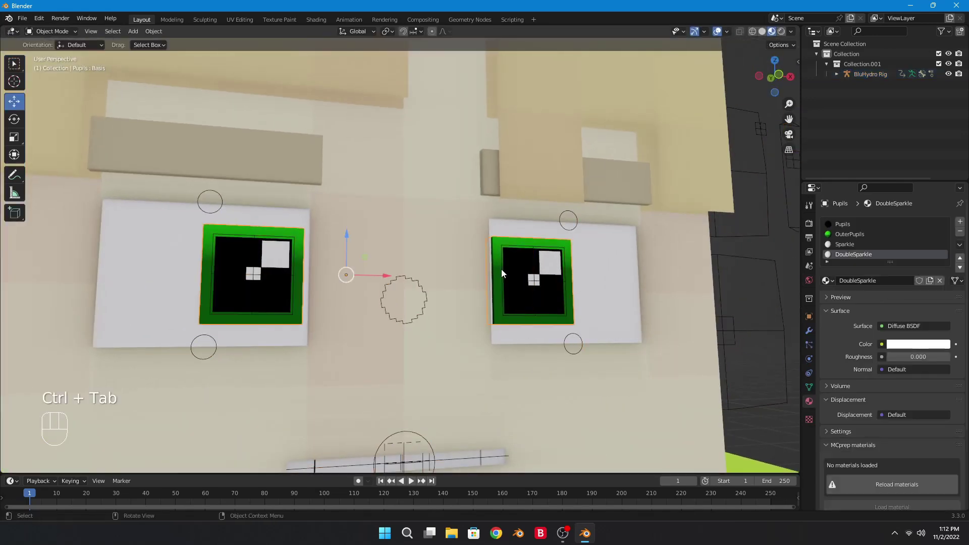
{"action": "scroll", "coordinate": [515, 276], "scroll_direction": "down", "scroll_amount": 3}
{"action": "middle_click_drag", "start_coordinate": [515, 275], "coordinate": [785, 261]}
{"action": "left_click", "coordinate": [849, 234]}
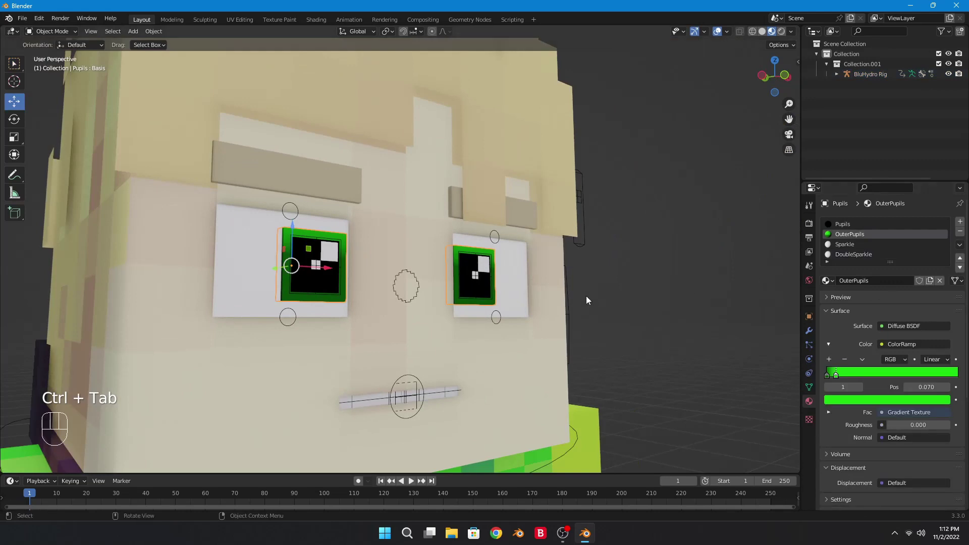
{"action": "middle_click_drag", "start_coordinate": [585, 296], "coordinate": [627, 266]}
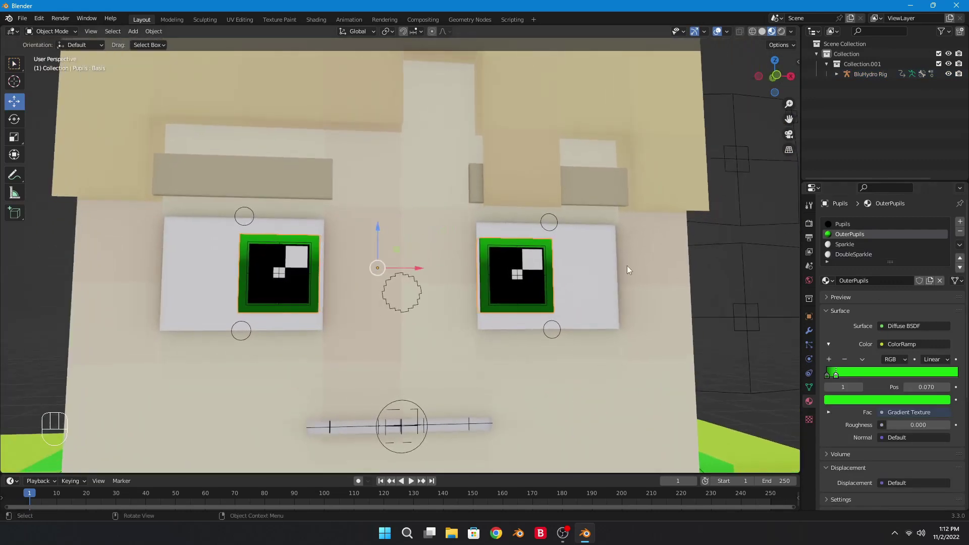
Select the rig's armature, return to Pose Mode and try raising the EyeMoveC bone
{"action": "left_click", "coordinate": [744, 241]}
{"action": "key", "text": "ctrl+Tab"}
{"action": "key", "text": "g"}
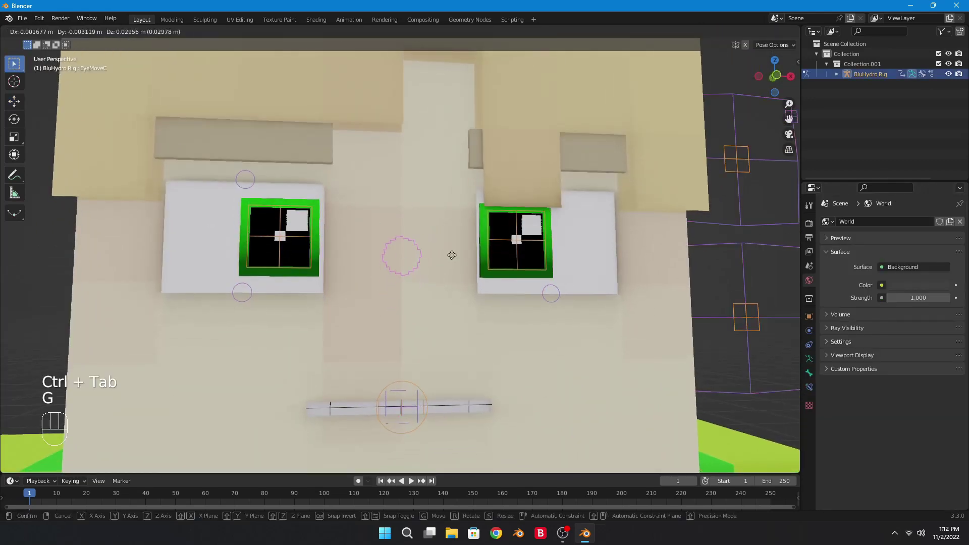
{"action": "right_click", "coordinate": [462, 275]}
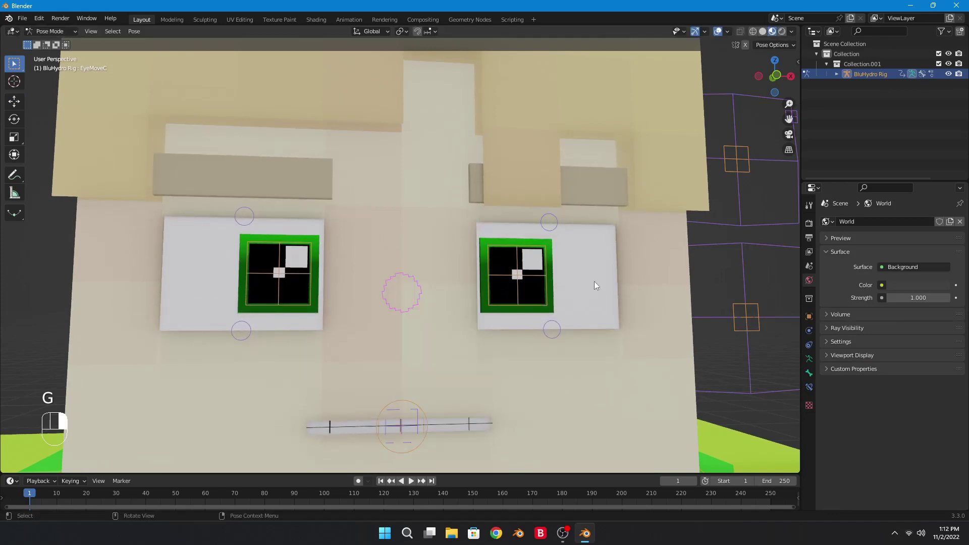
Try opening the mouth by moving the MouthControl bone downward
{"action": "mouse_move", "coordinate": [507, 311]}
{"action": "middle_mouse_down"}
{"action": "mouse_move", "coordinate": [530, 305]}
{"action": "mouse_move", "coordinate": [495, 305]}
{"action": "mouse_move", "coordinate": [538, 213]}
{"action": "mouse_move", "coordinate": [493, 205]}
{"action": "mouse_move", "coordinate": [491, 346]}
{"action": "mouse_move", "coordinate": [477, 308]}
{"action": "mouse_move", "coordinate": [521, 319]}
{"action": "middle_mouse_up"}
{"action": "key", "text": "ctrl+Tab"}
{"action": "scroll", "coordinate": [498, 307], "scroll_direction": "down", "scroll_amount": 4}
{"action": "scroll", "coordinate": [493, 206], "scroll_direction": "up", "scroll_amount": 3}
{"action": "key", "text": "ctrl+Tab"}
{"action": "scroll", "coordinate": [477, 308], "scroll_direction": "up", "scroll_amount": 3}
{"action": "left_click", "coordinate": [477, 305]}
{"action": "key", "text": "g"}
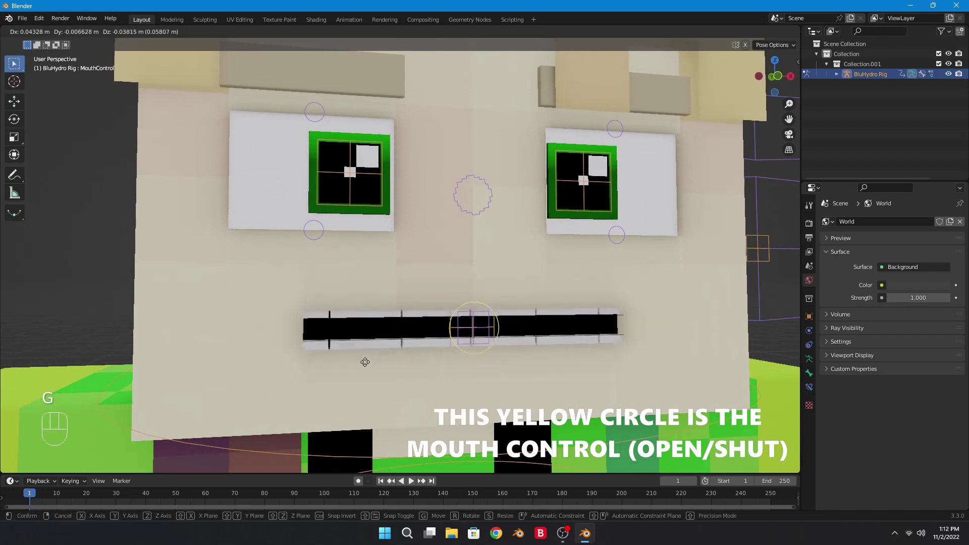
{"action": "right_click", "coordinate": [358, 331]}
Try repositioning the whole mouth with the MouthMove bone
{"action": "left_click", "coordinate": [460, 311]}
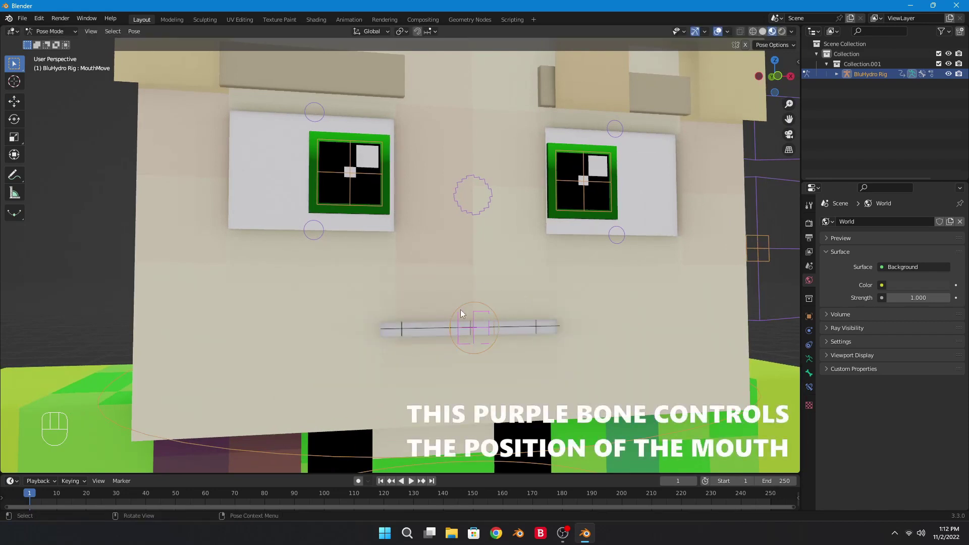
{"action": "key", "text": "g"}
{"action": "right_click", "coordinate": [458, 326]}
{"action": "right_click", "coordinate": [453, 318]}
Open the mouth by moving the MouthControl bone downward
{"action": "scroll", "coordinate": [636, 277], "scroll_direction": "down", "scroll_amount": 3}
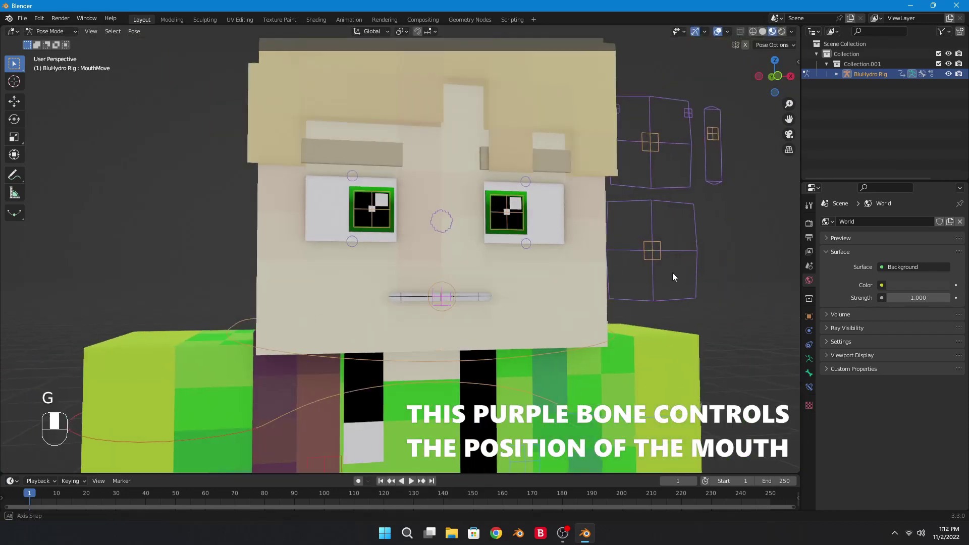
{"action": "middle_click_drag", "start_coordinate": [673, 272], "coordinate": [689, 259]}
{"action": "left_click", "coordinate": [435, 308]}
{"action": "key", "text": "g"}
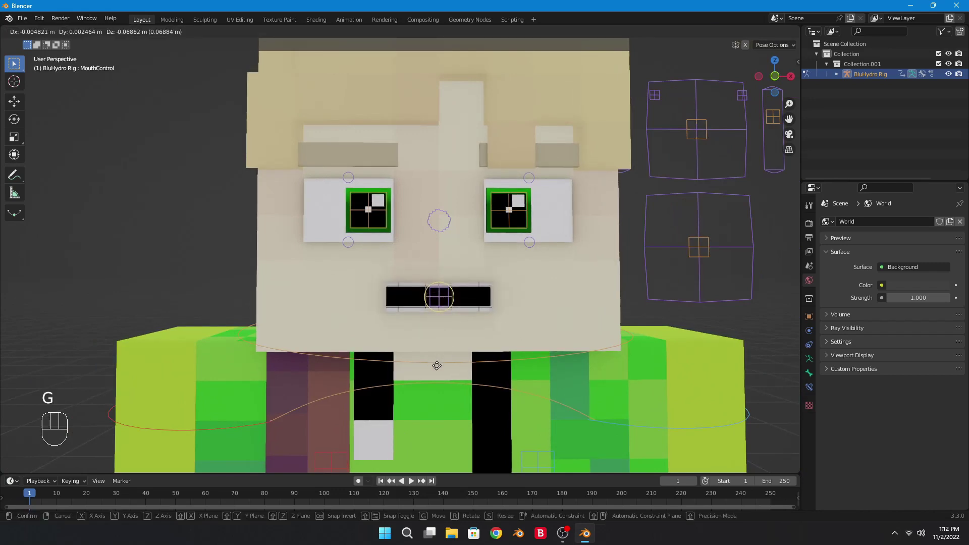
{"action": "left_click", "coordinate": [459, 381]}
Shift the Emotions bone in the mouth panel slightly up and sideways to shape a lopsided smile
{"action": "left_click", "coordinate": [701, 257]}
{"action": "key", "text": "g"}
{"action": "right_click", "coordinate": [725, 230]}
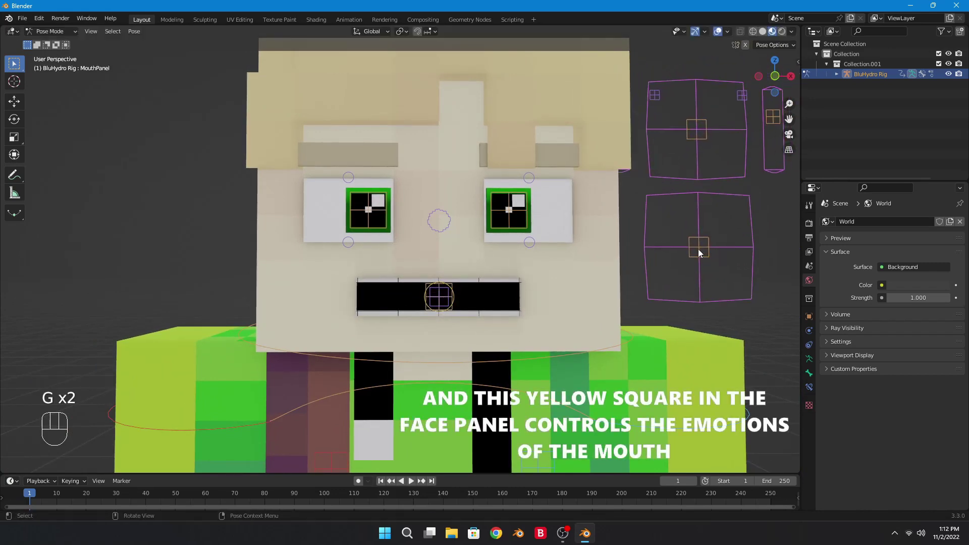
{"action": "left_click", "coordinate": [698, 252]}
{"action": "key", "text": "g"}
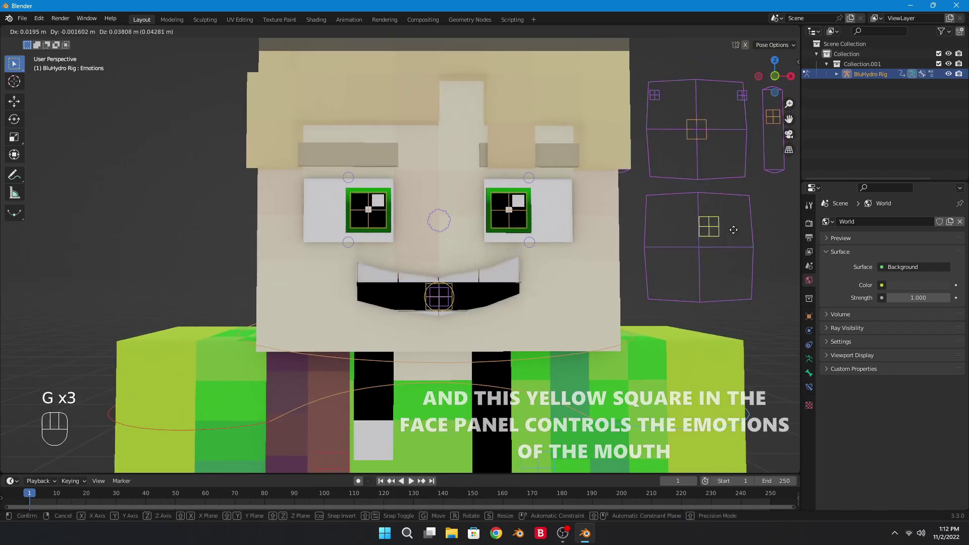
{"action": "left_click", "coordinate": [701, 239]}
Try adjusting the teeth with the TeethT and TeethControl bones
{"action": "scroll", "coordinate": [662, 308], "scroll_direction": "up", "scroll_amount": 2}
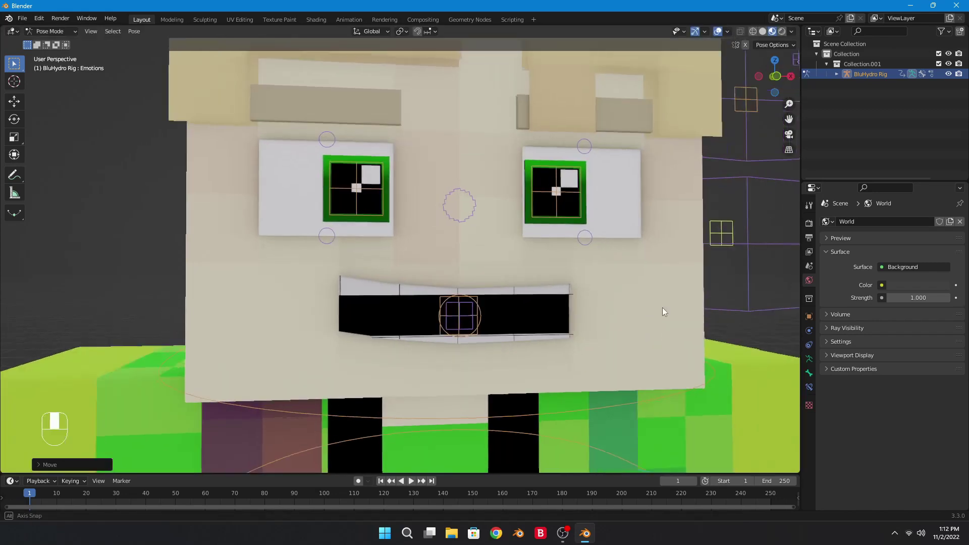
{"action": "middle_click_drag", "start_coordinate": [662, 307], "coordinate": [550, 310]}
{"action": "left_click", "coordinate": [453, 303]}
{"action": "key", "text": "g"}
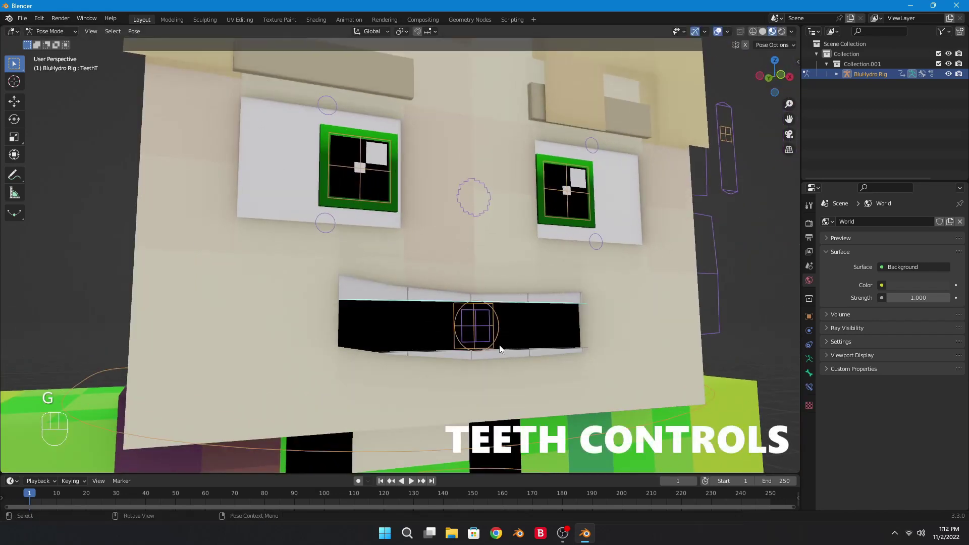
{"action": "key", "text": "g"}
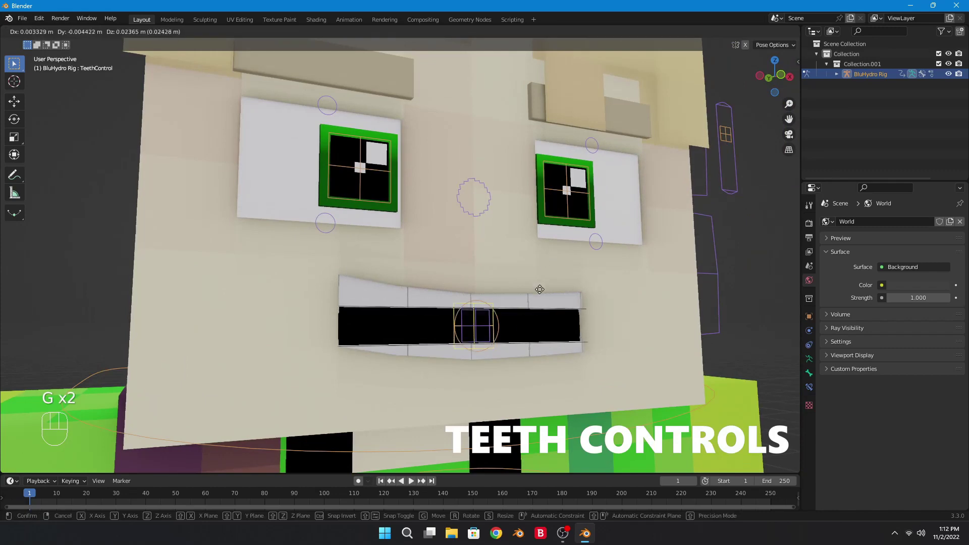
{"action": "left_click", "coordinate": [538, 286]}
Raise the eyes by moving the EyeMoveC bone up about 0.012 m
{"action": "middle_click_drag", "start_coordinate": [538, 285], "coordinate": [508, 335]}
{"action": "scroll", "coordinate": [528, 260], "scroll_direction": "down", "scroll_amount": 1}
{"action": "scroll", "coordinate": [505, 333], "scroll_direction": "down", "scroll_amount": 2}
{"action": "middle_click_drag", "start_coordinate": [499, 331], "coordinate": [469, 315]}
{"action": "scroll", "coordinate": [468, 321], "scroll_direction": "up", "scroll_amount": 1}
{"action": "middle_click_drag", "start_coordinate": [469, 326], "coordinate": [465, 354], "text": "shift"}
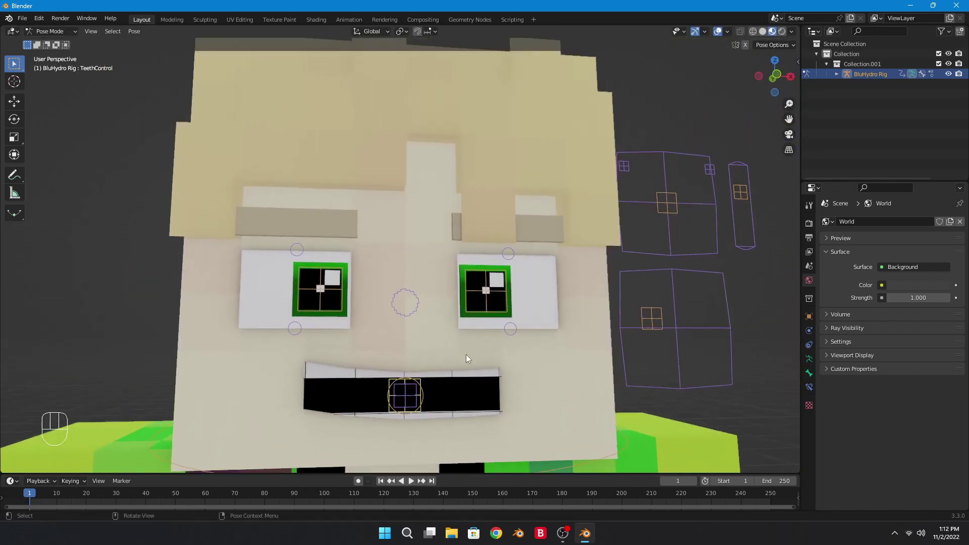
{"action": "key", "text": "g"}
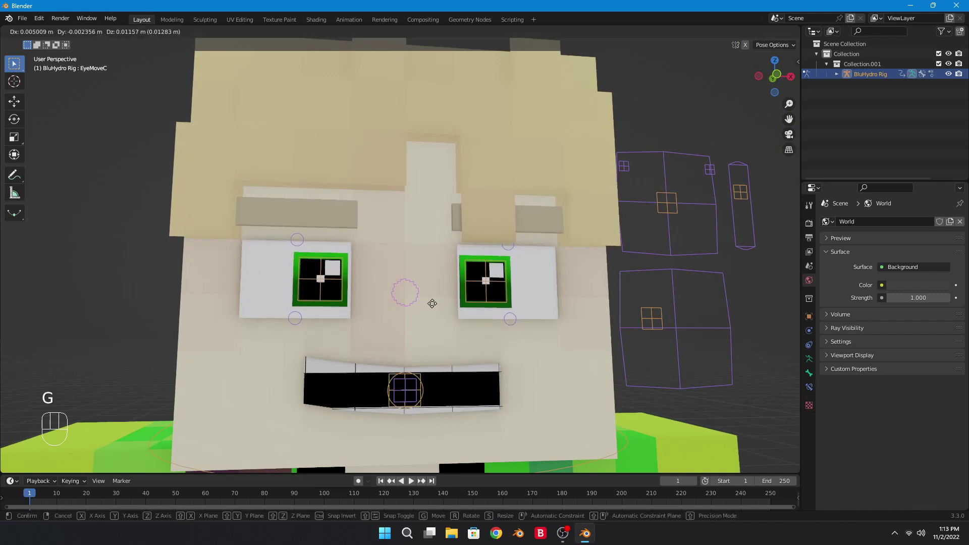
{"action": "left_click", "coordinate": [460, 332]}
Nudge the mouth's position with the MouthMove bone and fine-tune its opening with the MouthControl bone
{"action": "left_click", "coordinate": [410, 393]}
{"action": "key", "text": "g"}
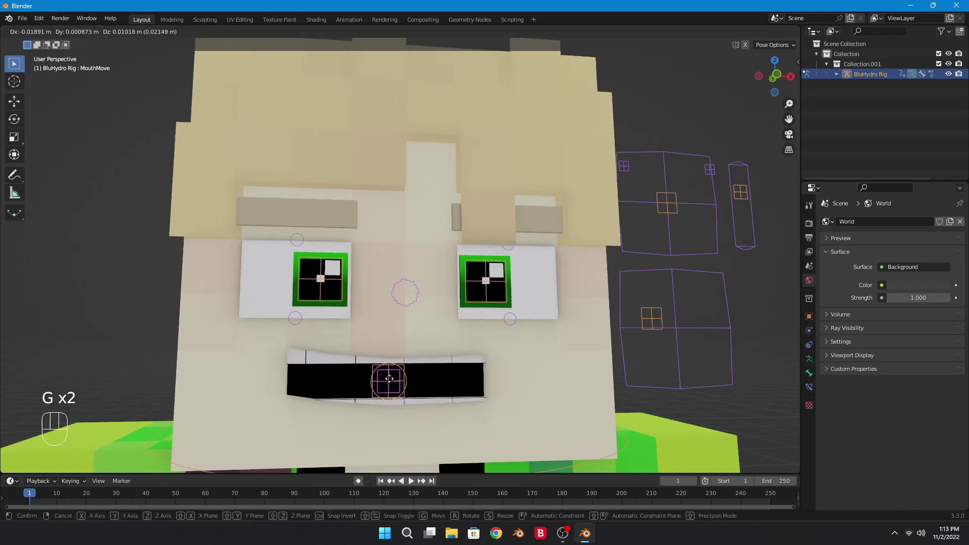
{"action": "left_click", "coordinate": [423, 385]}
{"action": "left_click", "coordinate": [419, 386]}
{"action": "key", "text": "g"}
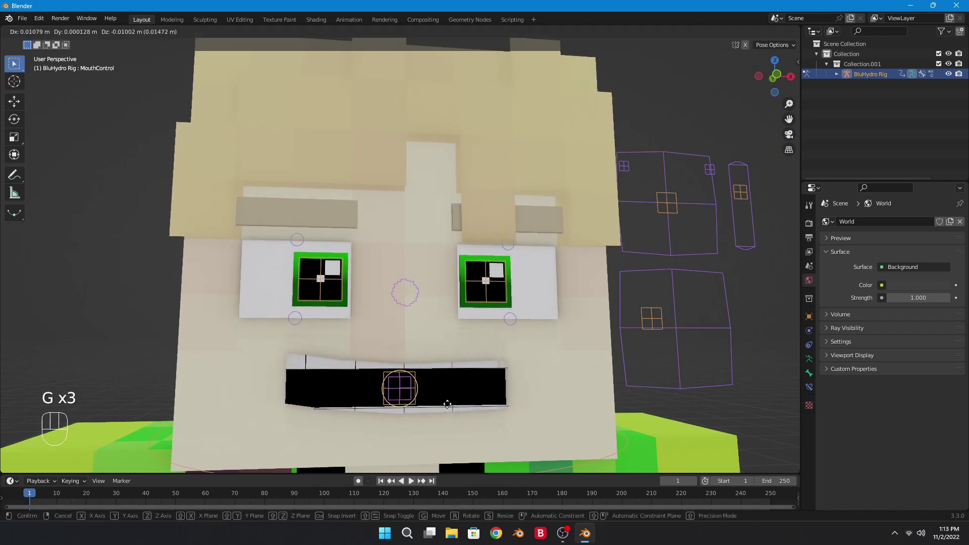
{"action": "left_click", "coordinate": [416, 393]}
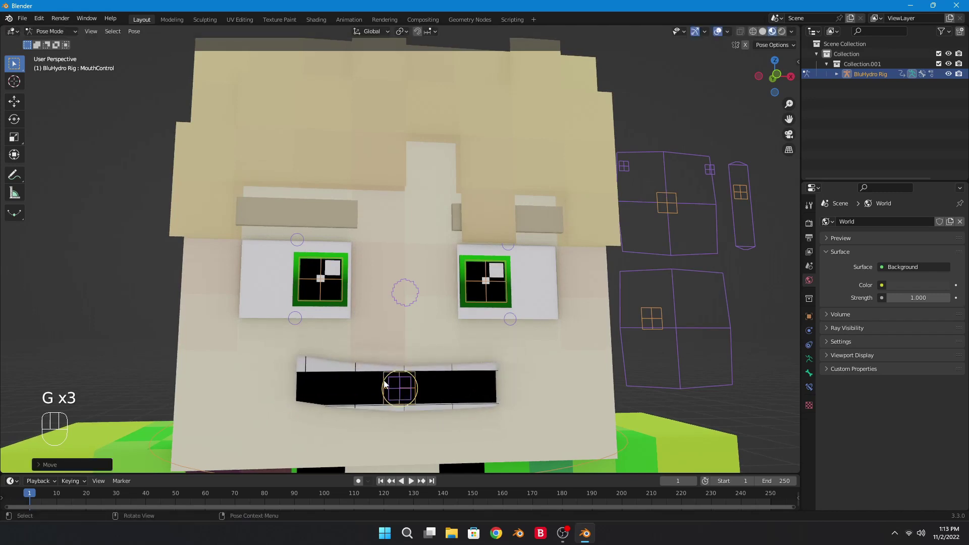
Move the TeethControl bone upward until the upper and lower teeth close the mouth gap
{"action": "middle_click_drag", "start_coordinate": [410, 387], "coordinate": [447, 347]}
{"action": "key", "text": "g"}
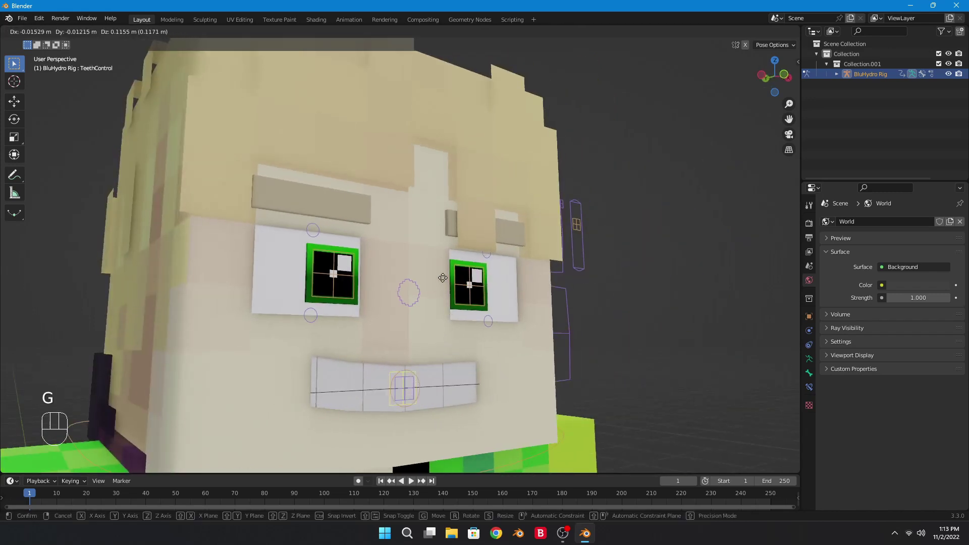
{"action": "left_click", "coordinate": [443, 277]}
Rotate the REB lower eyelid bone by -5 degrees to give that eye a happy look
{"action": "middle_click_drag", "start_coordinate": [443, 277], "coordinate": [311, 320]}
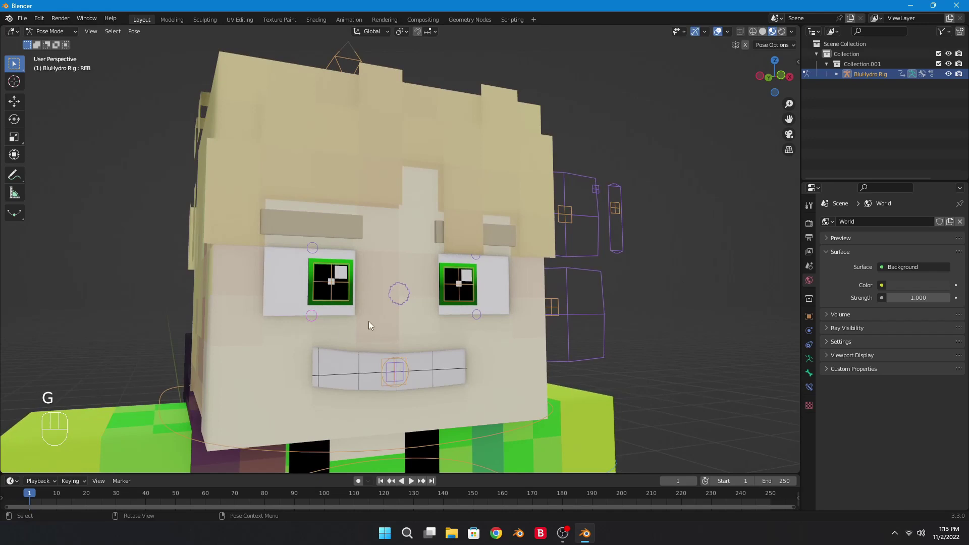
{"action": "key", "text": "r"}
{"action": "key", "text": "KP_Subtract"}
{"action": "key", "text": "KP_5"}
{"action": "key", "text": "KP_Enter"}
{"action": "scroll", "coordinate": [574, 328], "scroll_direction": "up", "scroll_amount": 2}
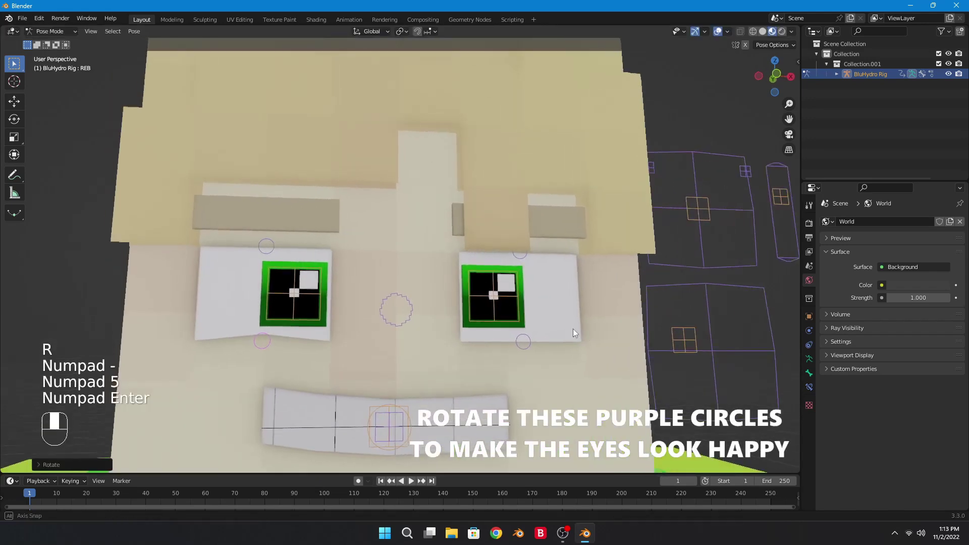
Rotate the LEB lower eyelid bone by -5 degrees to match the other eye
{"action": "middle_click_drag", "start_coordinate": [573, 333], "coordinate": [550, 341]}
{"action": "left_click", "coordinate": [537, 347]}
{"action": "key", "text": "r"}
{"action": "key", "text": "KP_Subtract"}
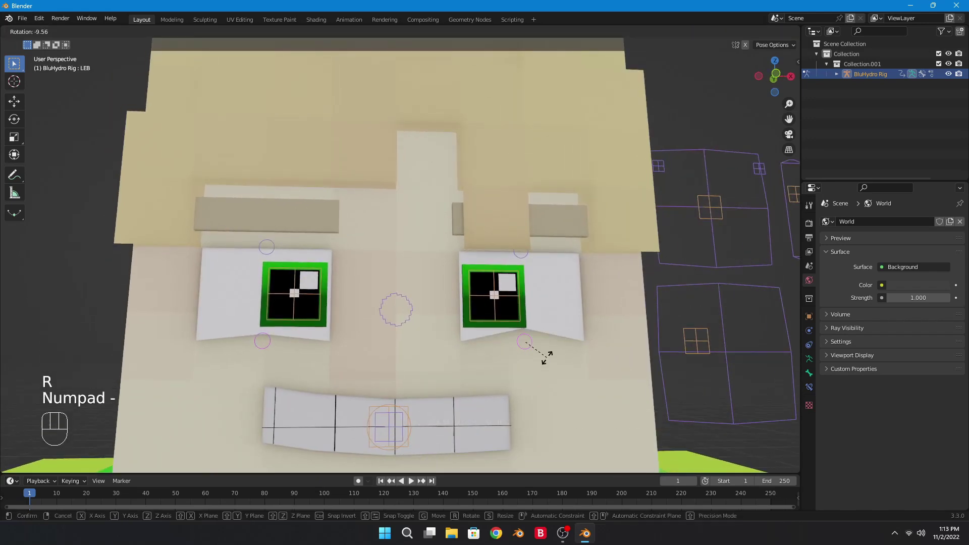
{"action": "key", "text": "KP_5"}
{"action": "key", "text": "KP_Enter"}
Try rotating the RET upper eyelid bone
{"action": "middle_click_drag", "start_coordinate": [380, 345], "coordinate": [484, 289]}
{"action": "scroll", "coordinate": [484, 290], "scroll_direction": "up", "scroll_amount": 4}
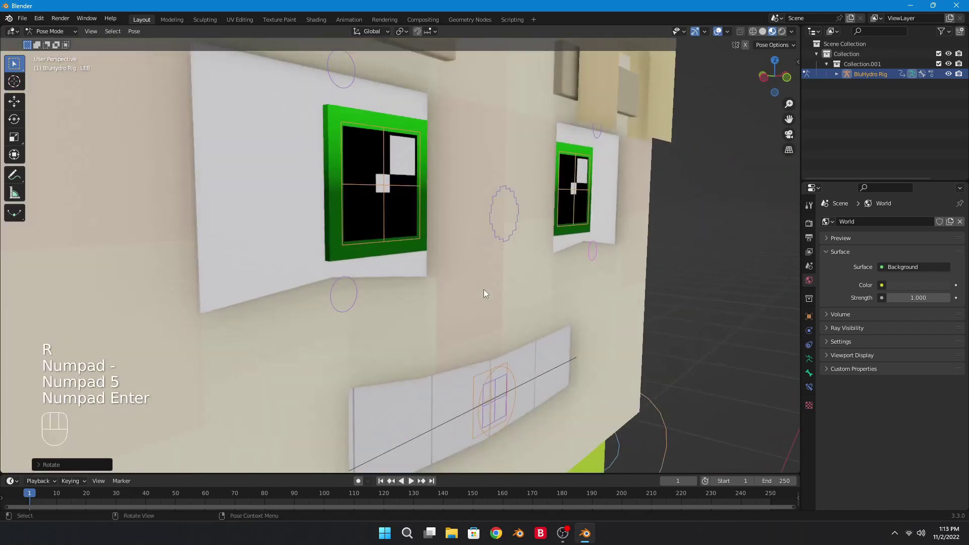
{"action": "middle_click_drag", "start_coordinate": [303, 278], "coordinate": [353, 288], "text": "shift"}
{"action": "middle_click_drag", "start_coordinate": [353, 287], "coordinate": [407, 379], "text": "shift"}
{"action": "left_click", "coordinate": [361, 203]}
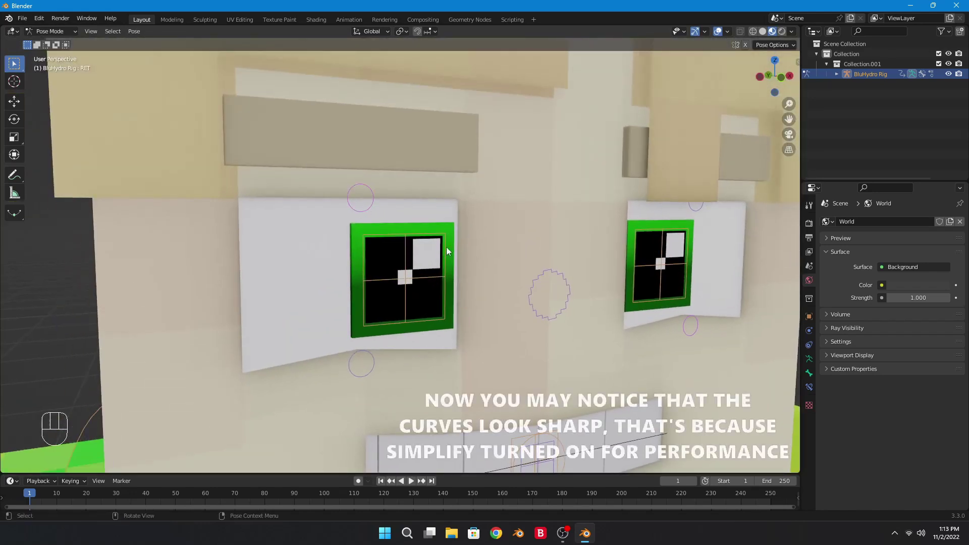
{"action": "key", "text": "r"}
{"action": "right_click", "coordinate": [638, 254]}
Select the R.EB eyebrow bone in the face panel and rotate it to bend the eyebrow into an arch
{"action": "scroll", "coordinate": [637, 255], "scroll_direction": "down", "scroll_amount": 1}
{"action": "scroll", "coordinate": [638, 254], "scroll_direction": "down", "scroll_amount": 2}
{"action": "middle_click_drag", "start_coordinate": [729, 166], "coordinate": [623, 228], "text": "shift"}
{"action": "left_click", "coordinate": [634, 163]}
{"action": "scroll", "coordinate": [643, 225], "scroll_direction": "up", "scroll_amount": 2}
{"action": "key", "text": "r"}
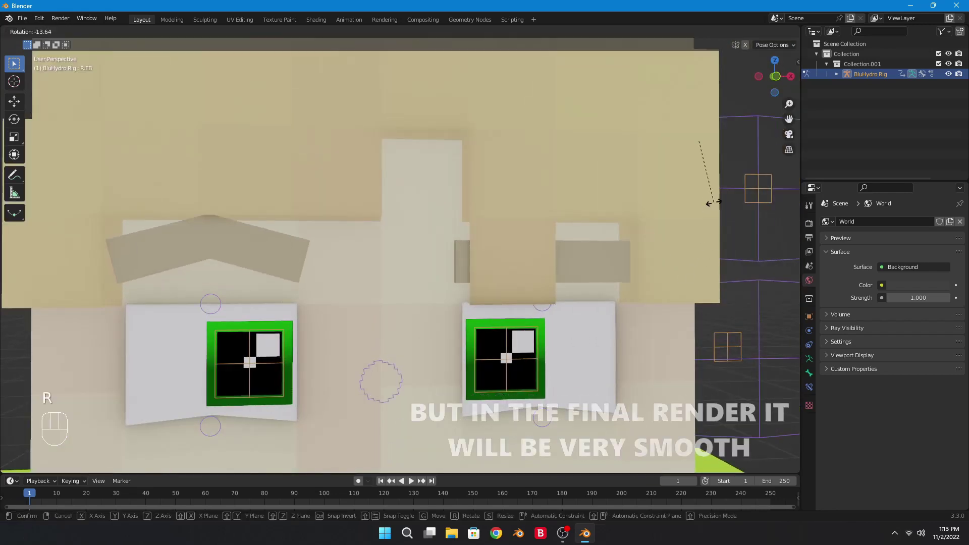
{"action": "left_click", "coordinate": [719, 211]}
Toggle Simplify off in the render settings to preview smooth curves, and turn it back on
{"action": "middle_click_drag", "start_coordinate": [387, 272], "coordinate": [445, 275], "text": "shift"}
{"action": "left_click", "coordinate": [809, 224]}
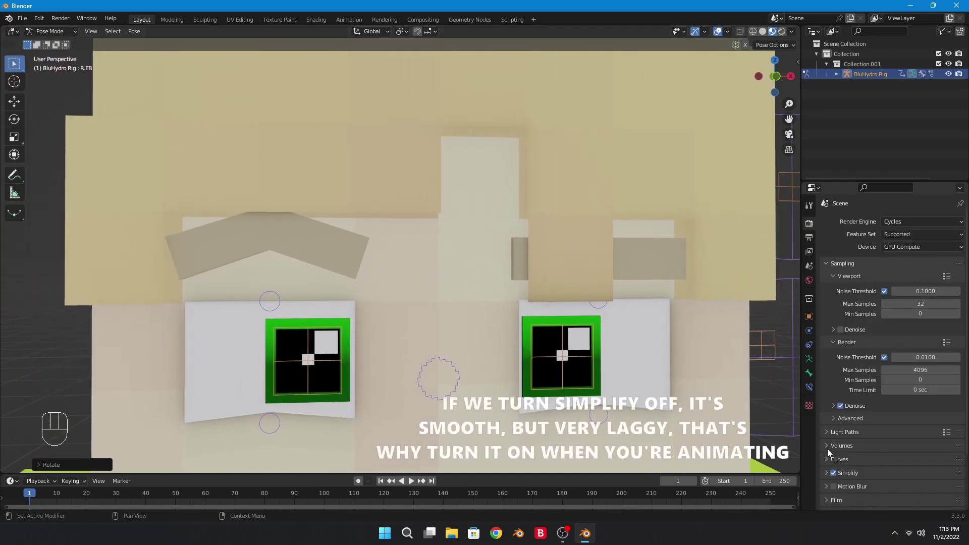
{"action": "left_click", "coordinate": [832, 471]}
{"action": "left_click", "coordinate": [832, 471]}
{"action": "left_click", "coordinate": [832, 472]}
Clear the R.EB eyebrow bone's rotation and rotate it by -5 degrees for a gentle arch
{"action": "scroll", "coordinate": [587, 339], "scroll_direction": "down", "scroll_amount": 3}
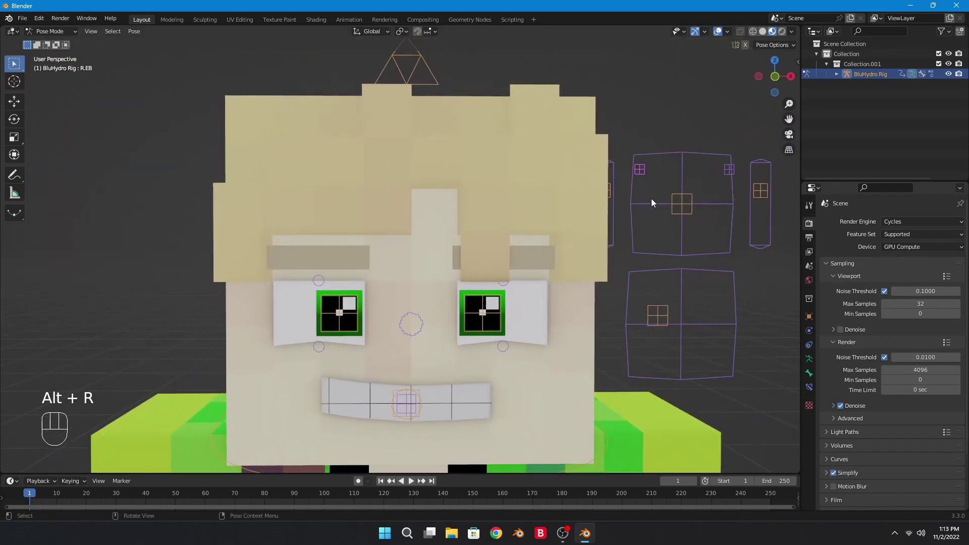
{"action": "key", "text": "r"}
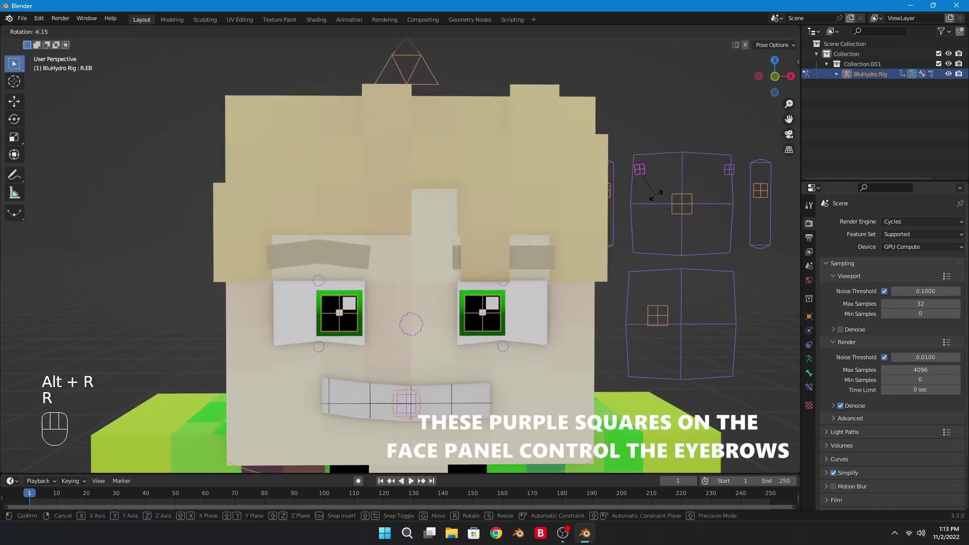
{"action": "key", "text": "KP_Subtract"}
{"action": "key", "text": "KP_5"}
{"action": "key", "text": "KP_Enter"}
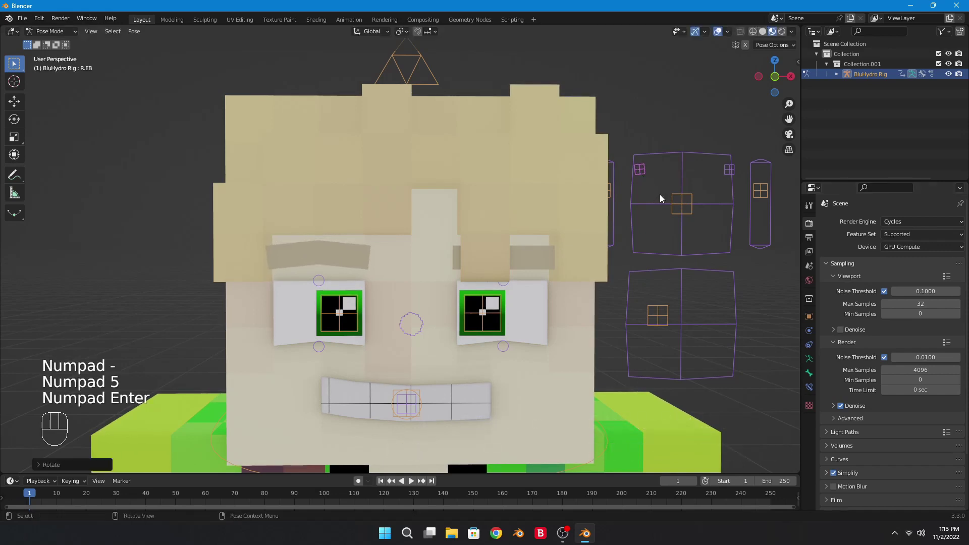
Rotate the L.EB eyebrow bone by -5 degrees
{"action": "key", "text": "r"}
{"action": "key", "text": "KP_Subtract"}
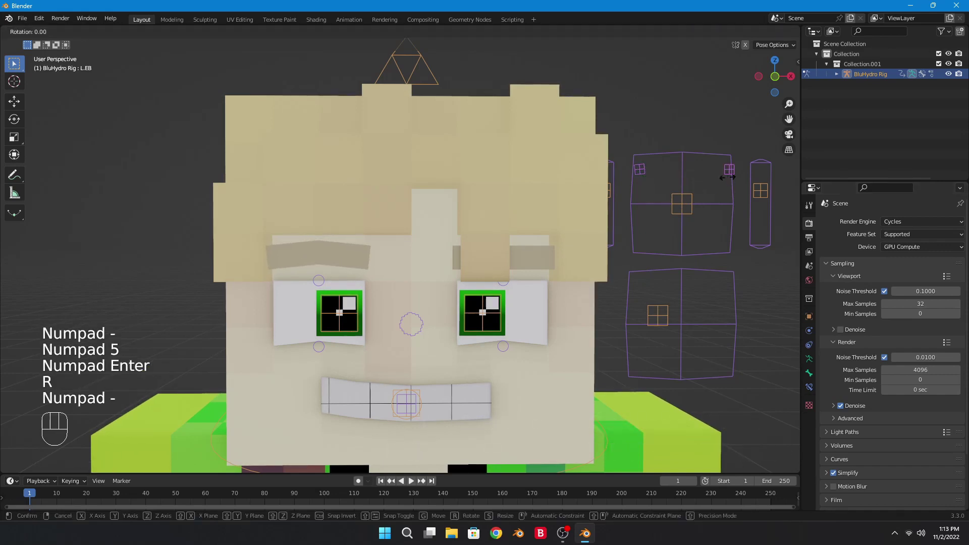
{"action": "key", "text": "KP_5"}
{"action": "key", "text": "KP_Enter"}
Scale the RET and LET upper eyelid bones together to about 0.97 along their local X axis
{"action": "middle_click_drag", "start_coordinate": [519, 317], "coordinate": [514, 306]}
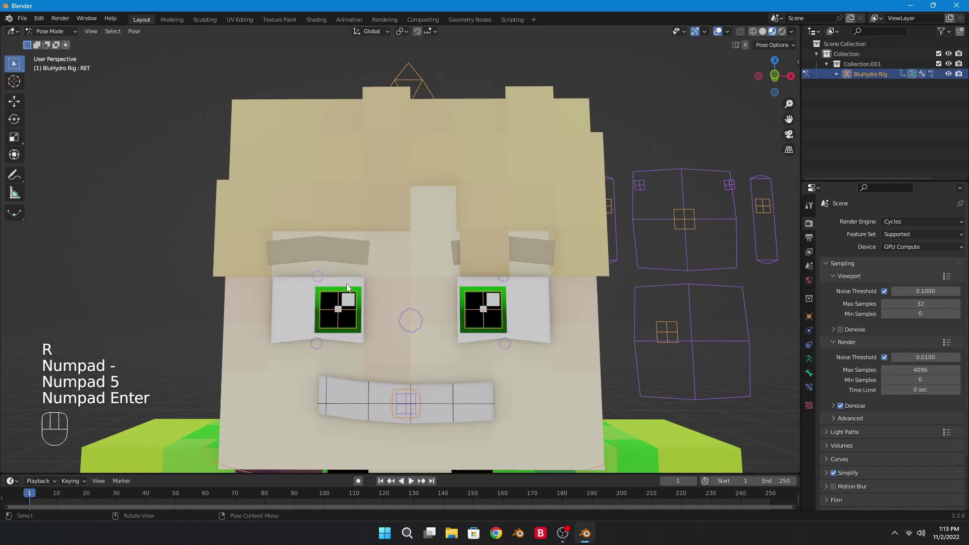
{"action": "key", "text": "g"}
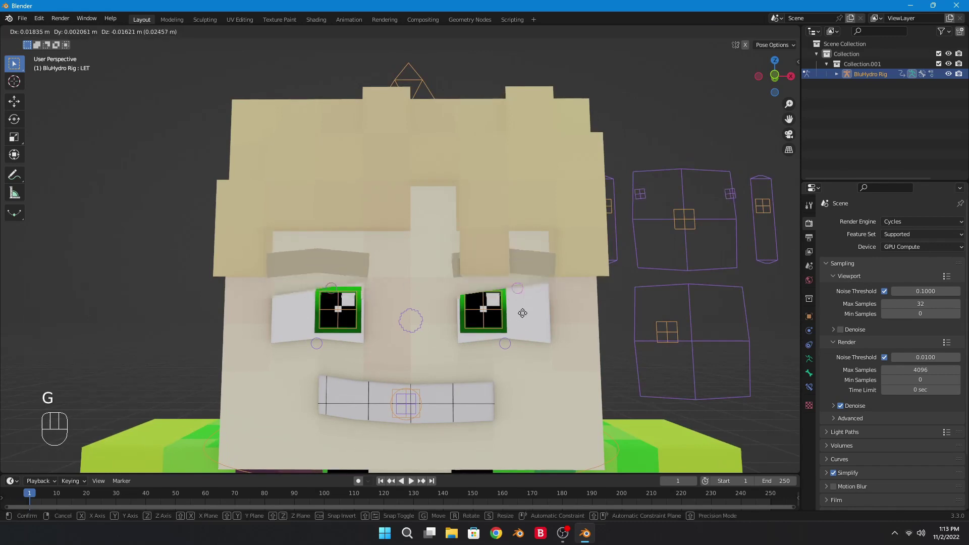
{"action": "right_click", "coordinate": [505, 316]}
{"action": "key", "text": "s"}
{"action": "key", "text": "x"}
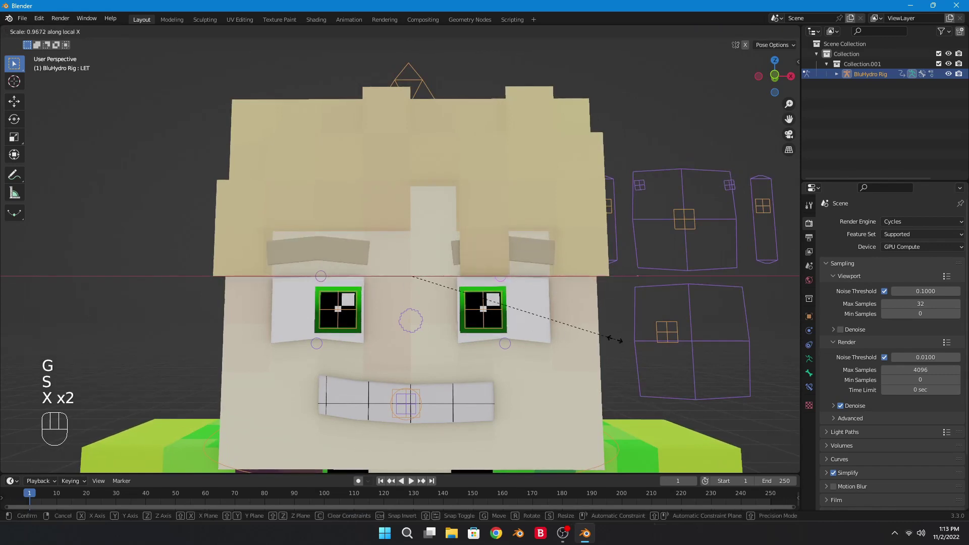
{"action": "left_click", "coordinate": [610, 340]}
Switch the viewport to Rendered shading and toggle off Scene Lights and Scene World
{"action": "scroll", "coordinate": [610, 339], "scroll_direction": "down", "scroll_amount": 2}
{"action": "mouse_move", "coordinate": [611, 339]}
{"action": "middle_mouse_down"}
{"action": "mouse_move", "coordinate": [551, 331]}
{"action": "mouse_move", "coordinate": [565, 334]}
{"action": "mouse_move", "coordinate": [553, 306]}
{"action": "middle_mouse_up"}
{"action": "key", "text": "z"}
{"action": "left_click", "coordinate": [389, 142]}
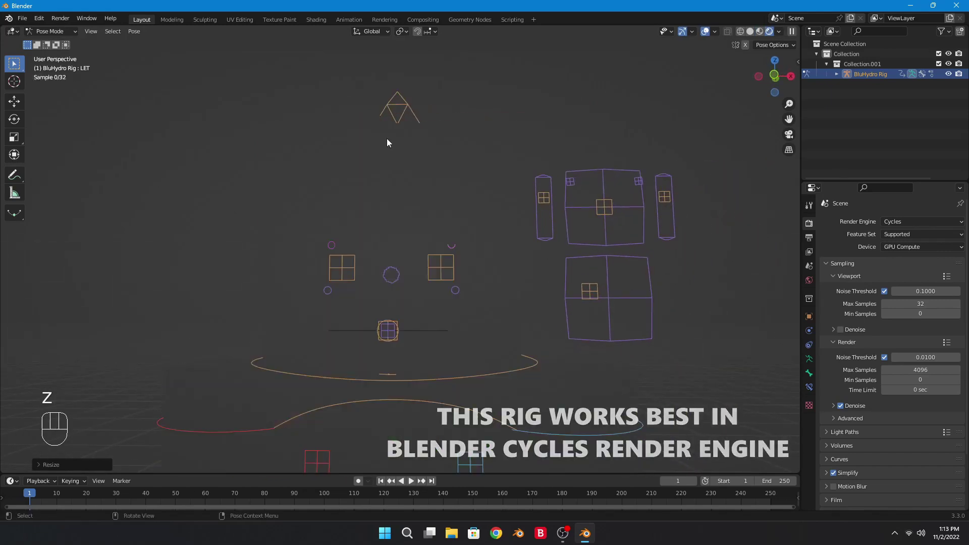
{"action": "left_click", "coordinate": [779, 32]}
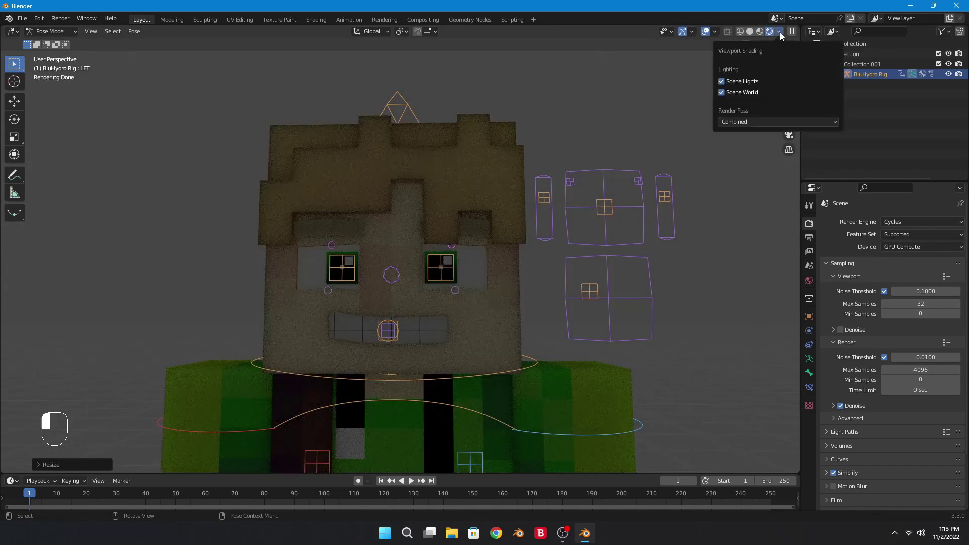
{"action": "left_click", "coordinate": [722, 83]}
{"action": "left_click", "coordinate": [722, 94]}
Hide the viewport overlays and gizmos and examine the rendered face up close
{"action": "middle_click_drag", "start_coordinate": [495, 317], "coordinate": [479, 317]}
{"action": "middle_click_drag", "start_coordinate": [479, 317], "coordinate": [550, 308], "text": "shift"}
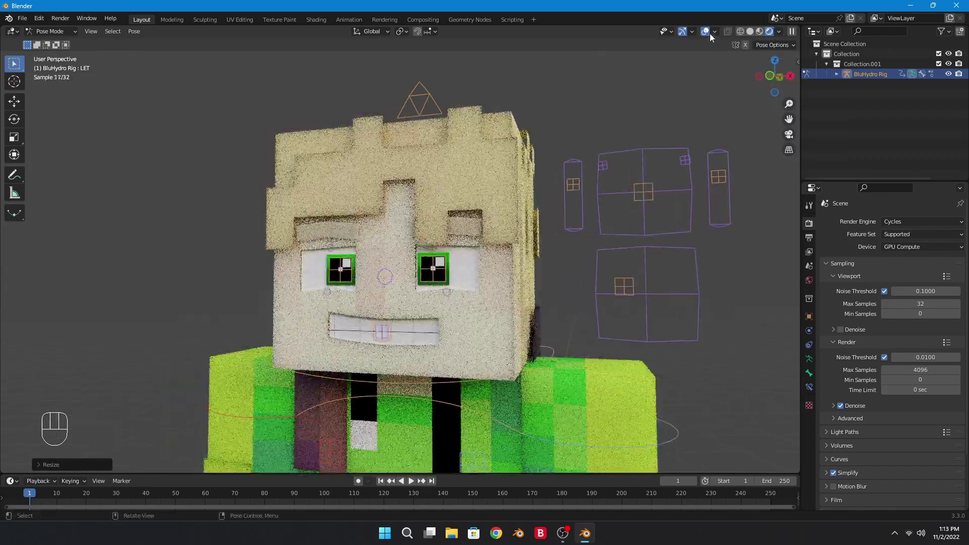
{"action": "left_click", "coordinate": [706, 32]}
{"action": "left_click", "coordinate": [683, 32]}
{"action": "middle_click_drag", "start_coordinate": [586, 189], "coordinate": [542, 129], "text": "shift"}
{"action": "middle_click_drag", "start_coordinate": [568, 184], "coordinate": [555, 234]}
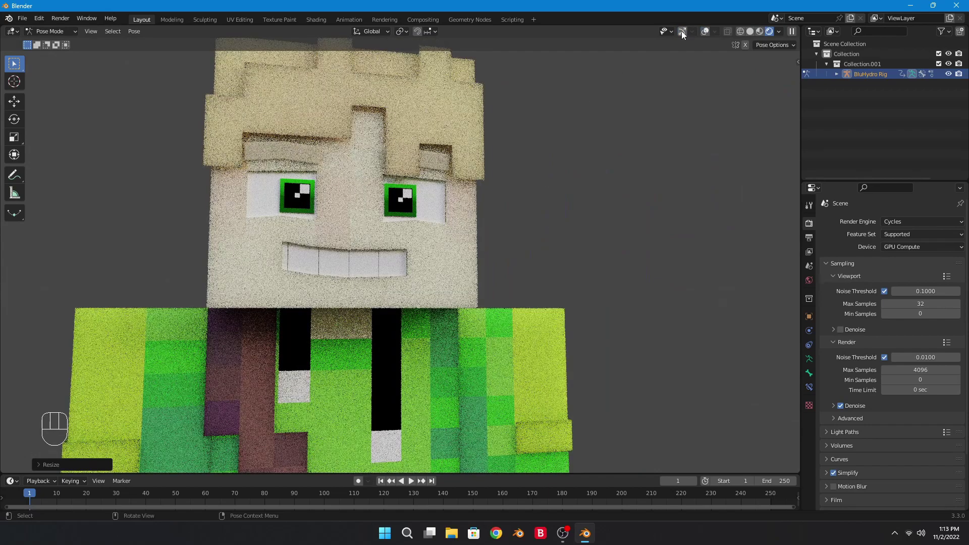
Return to Material Preview shading with bone controls visible, check the Rendered view once more, and go back to Material Preview
{"action": "left_click", "coordinate": [437, 371]}
{"action": "scroll", "coordinate": [437, 372], "scroll_direction": "down", "scroll_amount": 3}
{"action": "middle_click_drag", "start_coordinate": [437, 371], "coordinate": [471, 358]}
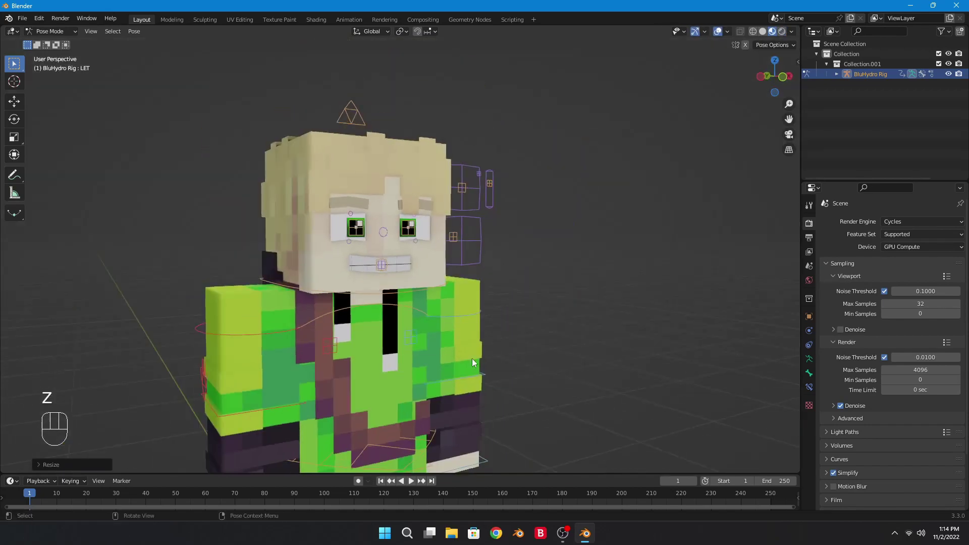
{"action": "key", "text": "z"}
{"action": "left_click", "coordinate": [491, 283]}
{"action": "middle_click_drag", "start_coordinate": [492, 283], "coordinate": [527, 282]}
{"action": "key", "text": "z"}
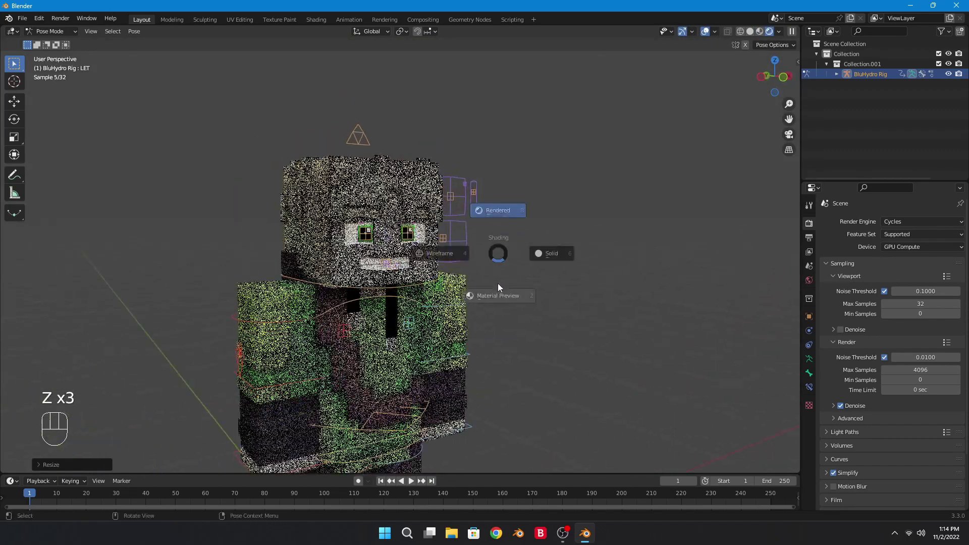
{"action": "left_click", "coordinate": [498, 287]}
Try rotating the RightArm bone freely with trackball rotation
{"action": "scroll", "coordinate": [522, 289], "scroll_direction": "up", "scroll_amount": 2}
{"action": "scroll", "coordinate": [452, 297], "scroll_direction": "up", "scroll_amount": 3}
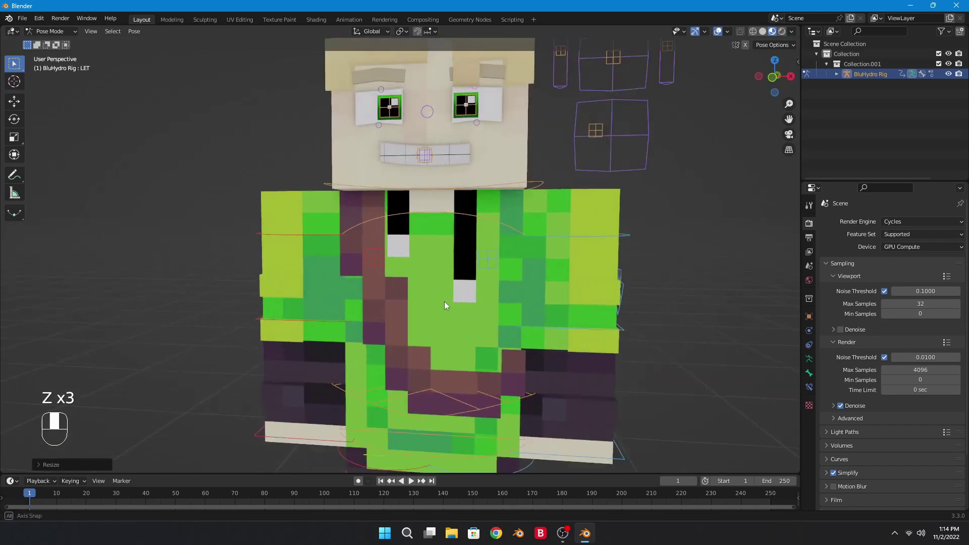
{"action": "mouse_move", "coordinate": [346, 275]}
{"action": "middle_mouse_down"}
{"action": "mouse_move", "coordinate": [417, 296]}
{"action": "mouse_move", "coordinate": [352, 272]}
{"action": "middle_mouse_up"}
{"action": "scroll", "coordinate": [418, 296], "scroll_direction": "down", "scroll_amount": 2}
{"action": "left_click", "coordinate": [335, 236]}
{"action": "scroll", "coordinate": [372, 268], "scroll_direction": "up", "scroll_amount": 2}
{"action": "key", "text": "r"}
{"action": "key", "text": "r"}
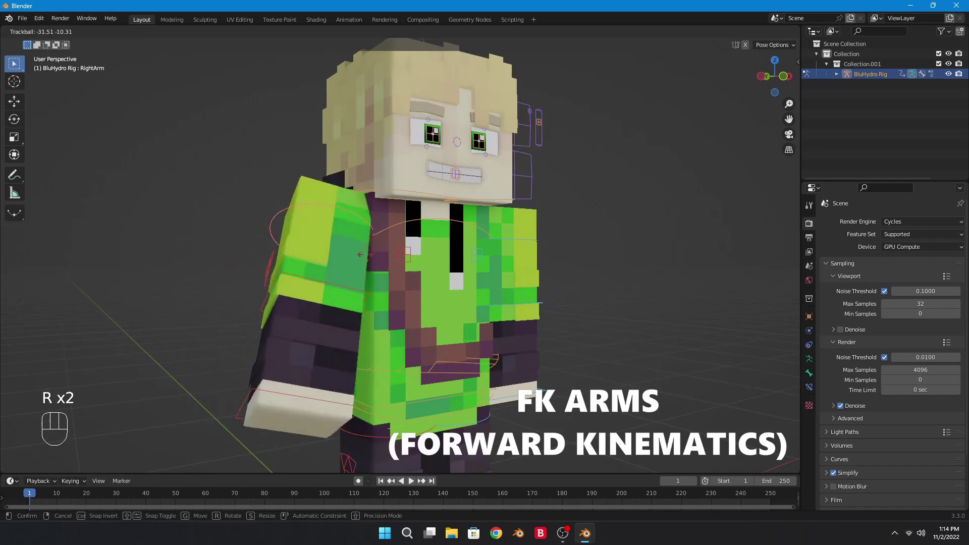
{"action": "right_click", "coordinate": [351, 322]}
Try bending the elbow by rotating the RightArmBend bone
{"action": "middle_click_drag", "start_coordinate": [411, 337], "coordinate": [431, 339]}
{"action": "left_click", "coordinate": [350, 317]}
{"action": "key", "text": "r"}
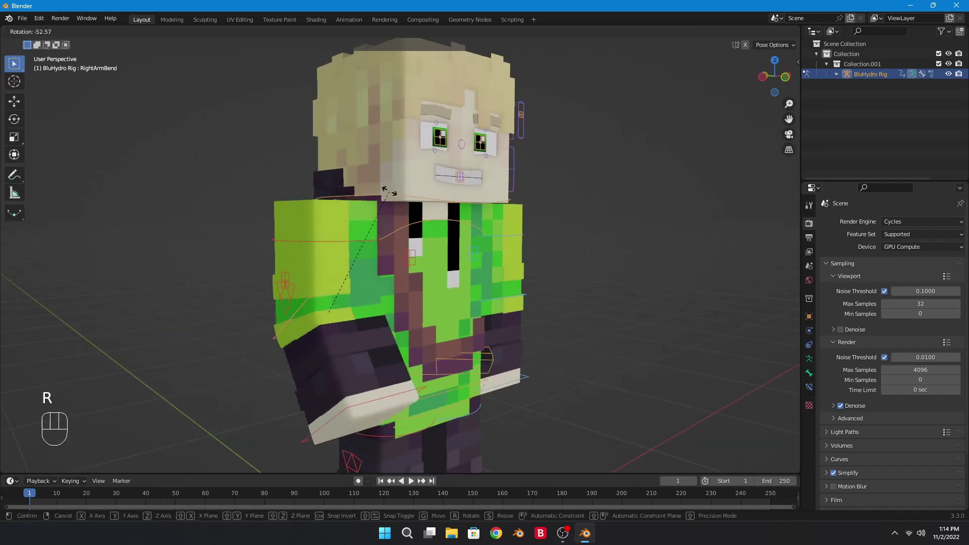
{"action": "right_click", "coordinate": [298, 93]}
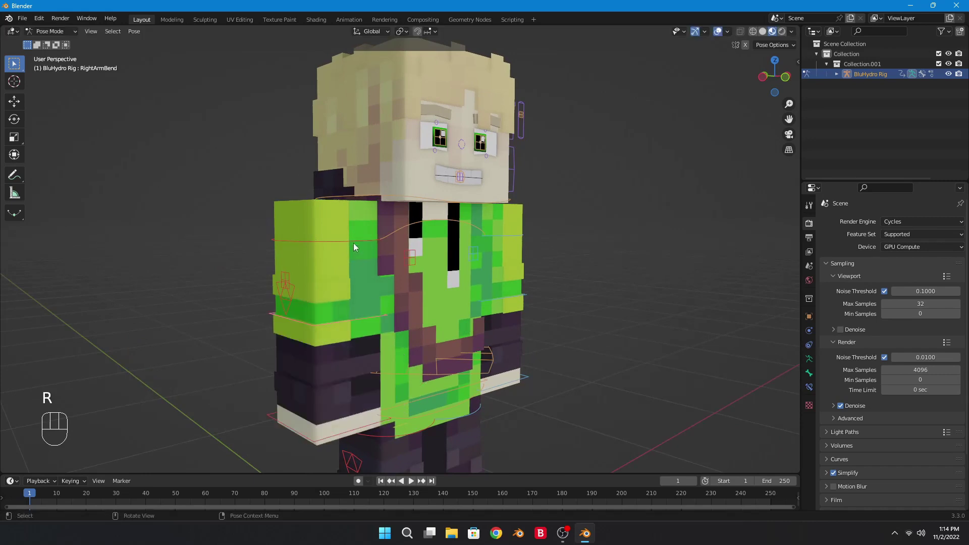
Rotate the RightArm bone freely to raise the arm outward and forward
{"action": "middle_click_drag", "start_coordinate": [353, 244], "coordinate": [395, 307]}
{"action": "left_click", "coordinate": [326, 240]}
{"action": "left_click", "coordinate": [326, 240]}
{"action": "key", "text": "r"}
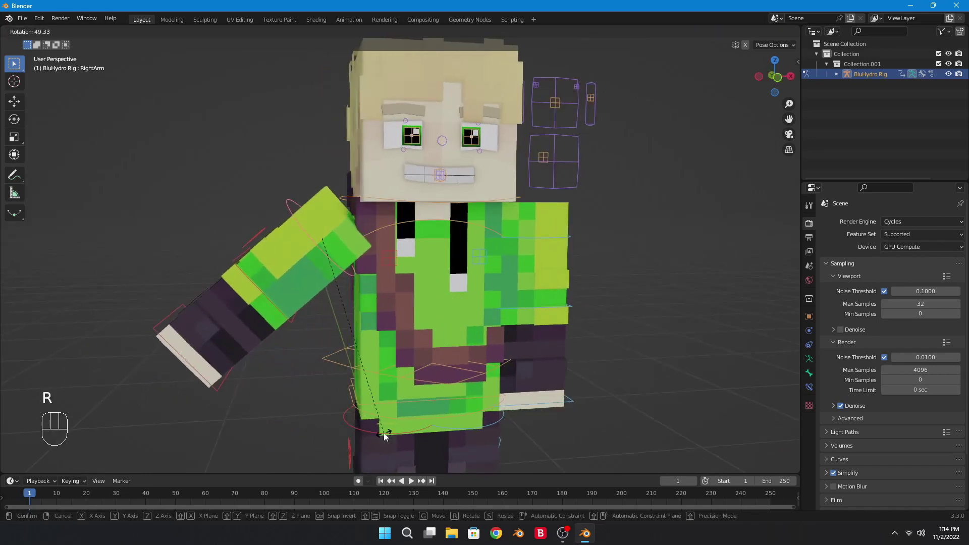
{"action": "key", "text": "r"}
{"action": "key", "text": "r"}
{"action": "left_click", "coordinate": [370, 355]}
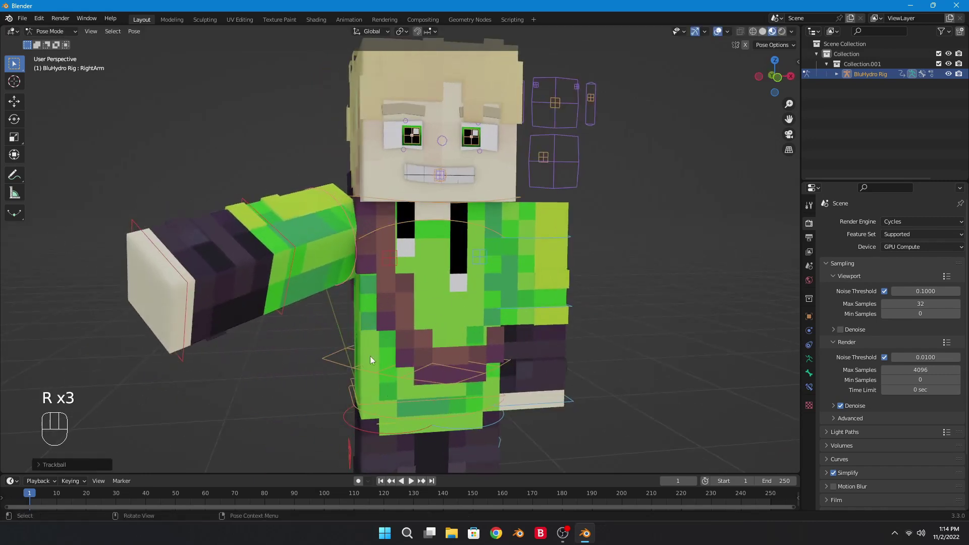
Rotate the RightArmBend bone to bend the raised arm at the elbow
{"action": "left_click", "coordinate": [291, 265]}
{"action": "key", "text": "r"}
{"action": "left_click", "coordinate": [271, 374]}
Tilt the hand with a free rotation of the RightArmWrist bone
{"action": "key", "text": "f"}
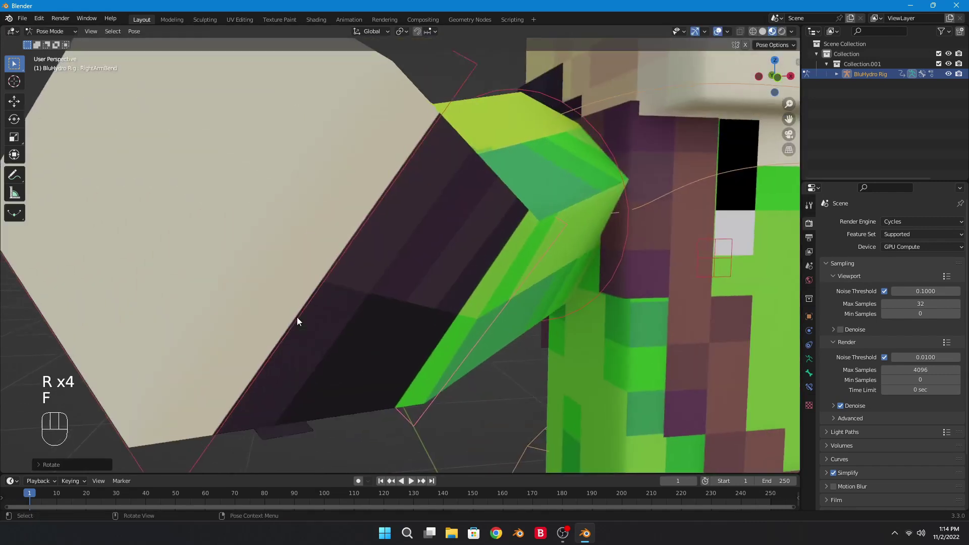
{"action": "scroll", "coordinate": [297, 317], "scroll_direction": "down", "scroll_amount": 3}
{"action": "middle_click_drag", "start_coordinate": [297, 317], "coordinate": [269, 298]}
{"action": "left_click", "coordinate": [270, 189]}
{"action": "key", "text": "r"}
{"action": "key", "text": "r"}
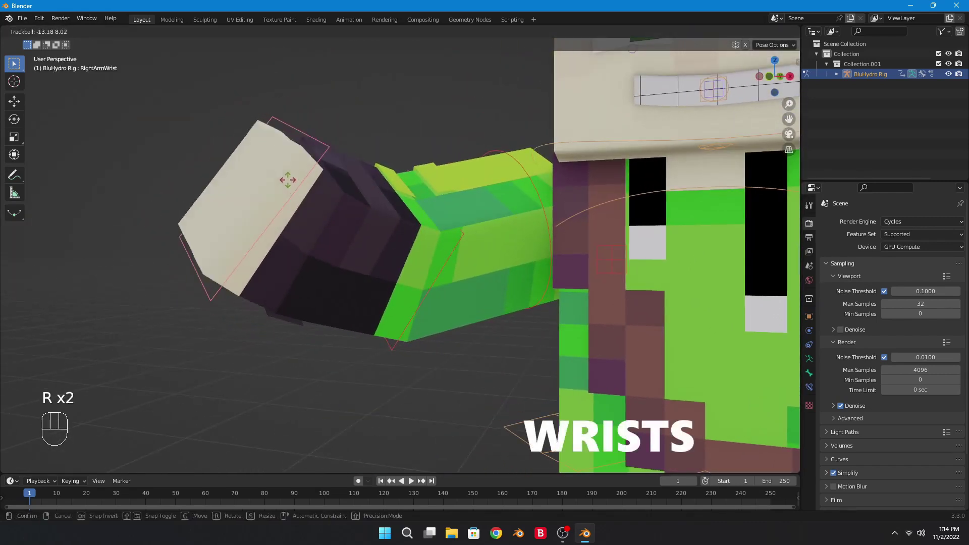
{"action": "left_click", "coordinate": [294, 182]}
Try stretching the bent arm by moving the RightArm.S triangle bone
{"action": "middle_click_drag", "start_coordinate": [515, 216], "coordinate": [416, 262]}
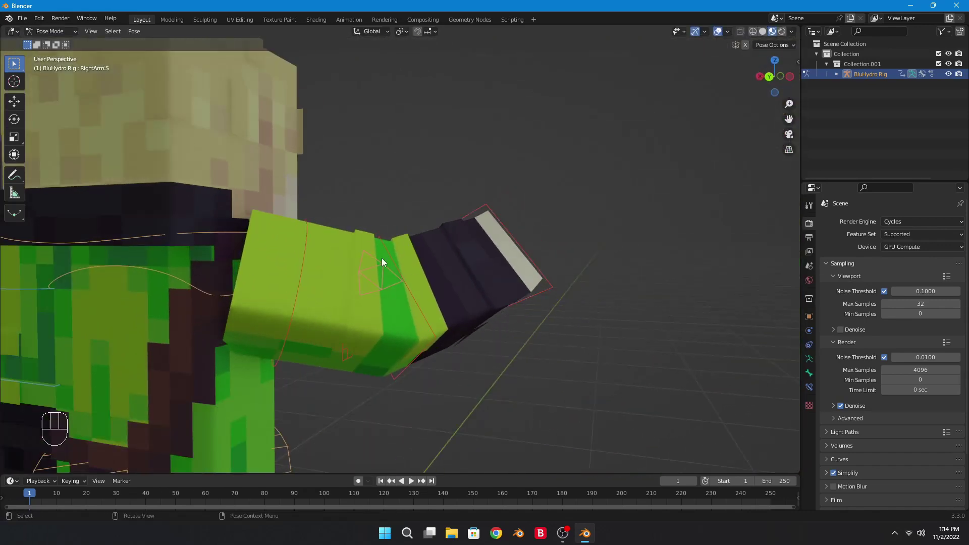
{"action": "key", "text": "g"}
{"action": "left_click", "coordinate": [404, 317]}
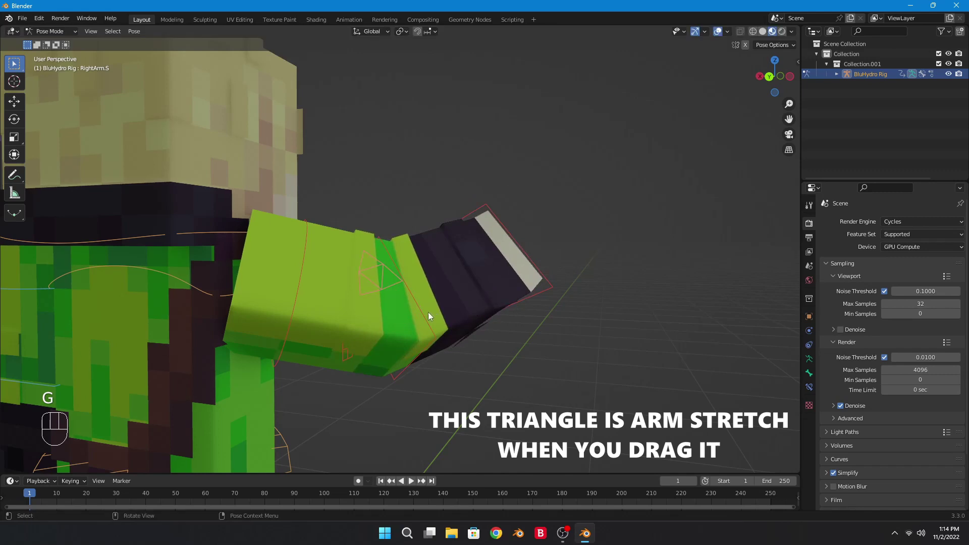
Clear the rotations of the RightArmBend and RightArmWrist bones and try stretching the straightened arm with RightArm.S
{"action": "left_click", "coordinate": [424, 314]}
{"action": "key", "text": "alt+r"}
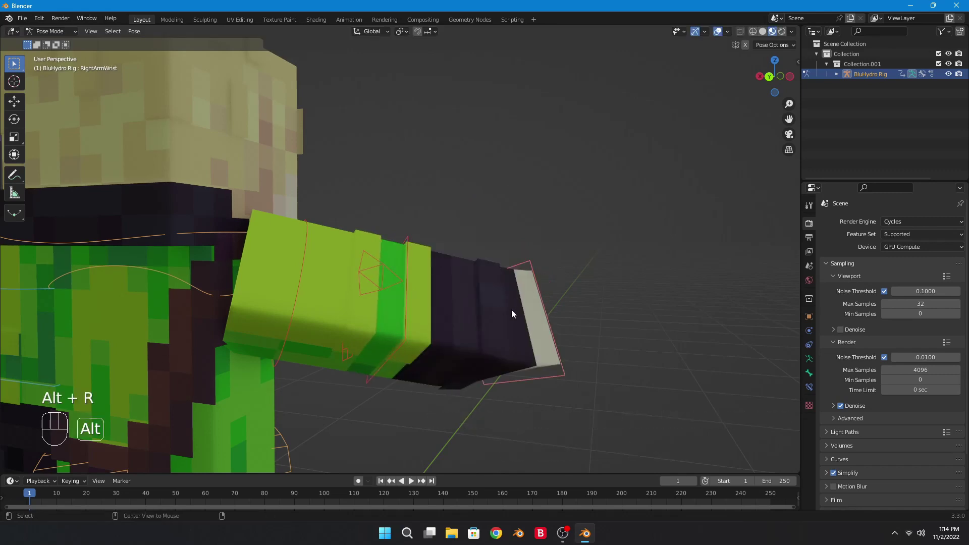
{"action": "key", "text": "alt+r"}
{"action": "left_click", "coordinate": [387, 290]}
{"action": "key", "text": "g"}
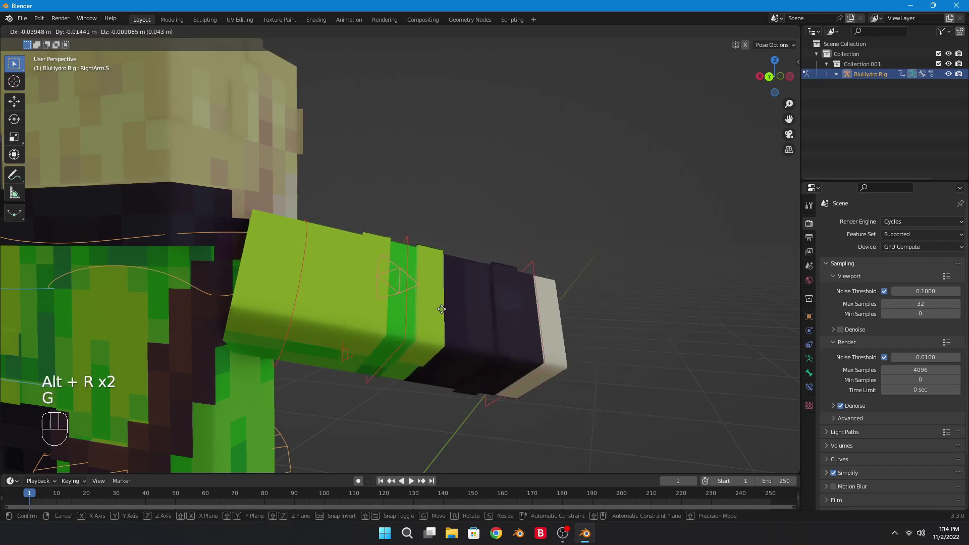
{"action": "right_click", "coordinate": [462, 308]}
Clear the RightArm bone's rotation
{"action": "middle_click_drag", "start_coordinate": [462, 311], "coordinate": [292, 275]}
{"action": "left_click", "coordinate": [340, 286]}
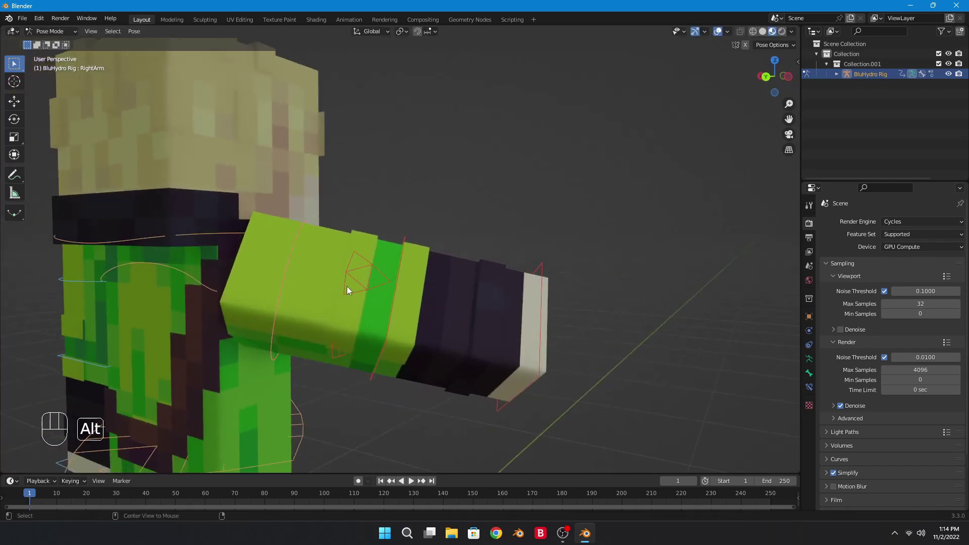
{"action": "key", "text": "alt+r"}
Move the RightArm.IKS square bone upward to enable IK on the right arm
{"action": "left_click", "coordinate": [358, 340]}
{"action": "key", "text": "f"}
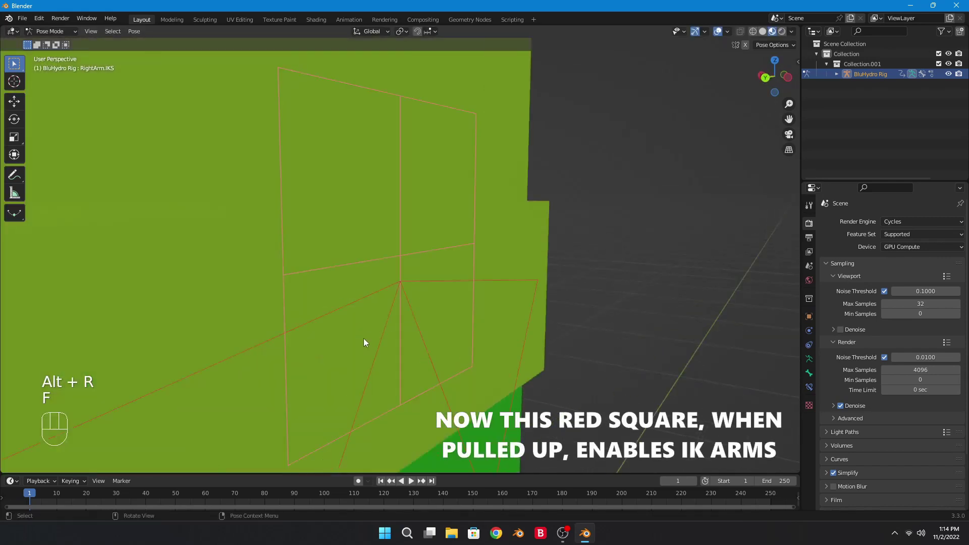
{"action": "middle_click_drag", "start_coordinate": [363, 338], "coordinate": [382, 298]}
{"action": "scroll", "coordinate": [347, 328], "scroll_direction": "down", "scroll_amount": 6}
{"action": "key", "text": "g"}
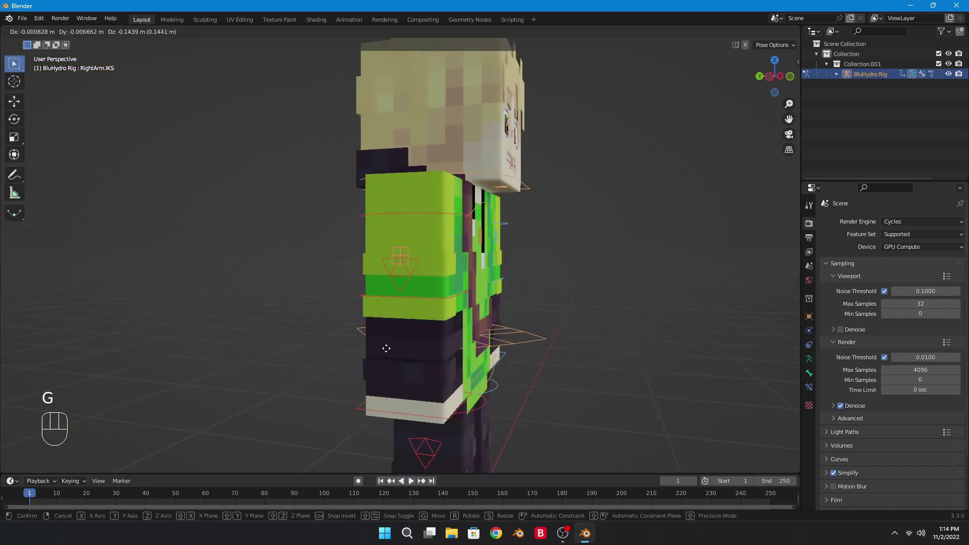
{"action": "left_click", "coordinate": [418, 244]}
Move the RightArm.IK hand control outward to place the character's right hand away from the body
{"action": "middle_click_drag", "start_coordinate": [440, 380], "coordinate": [439, 405]}
{"action": "left_click", "coordinate": [439, 431]}
{"action": "key", "text": "g"}
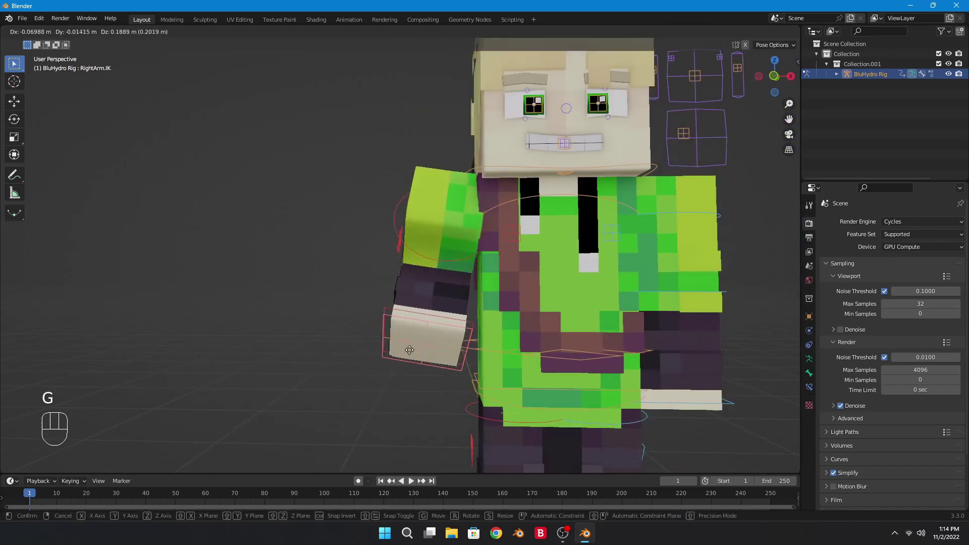
{"action": "left_click", "coordinate": [360, 347]}
{"action": "middle_click_drag", "start_coordinate": [397, 353], "coordinate": [483, 378]}
{"action": "key", "text": "g"}
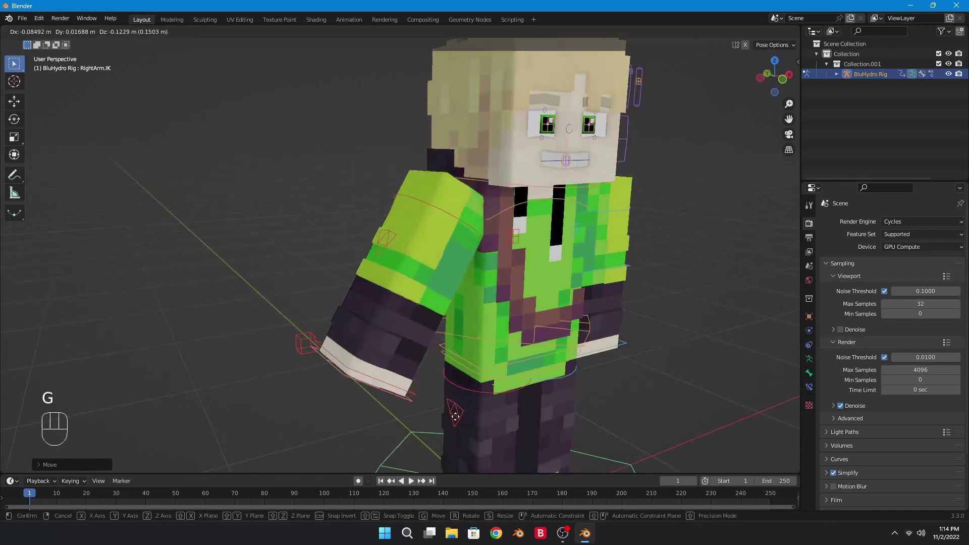
{"action": "left_click", "coordinate": [464, 390]}
Move the RightArm.IK.Pole control farther outward to turn the elbow away from the body
{"action": "left_click", "coordinate": [316, 322]}
{"action": "key", "text": "g"}
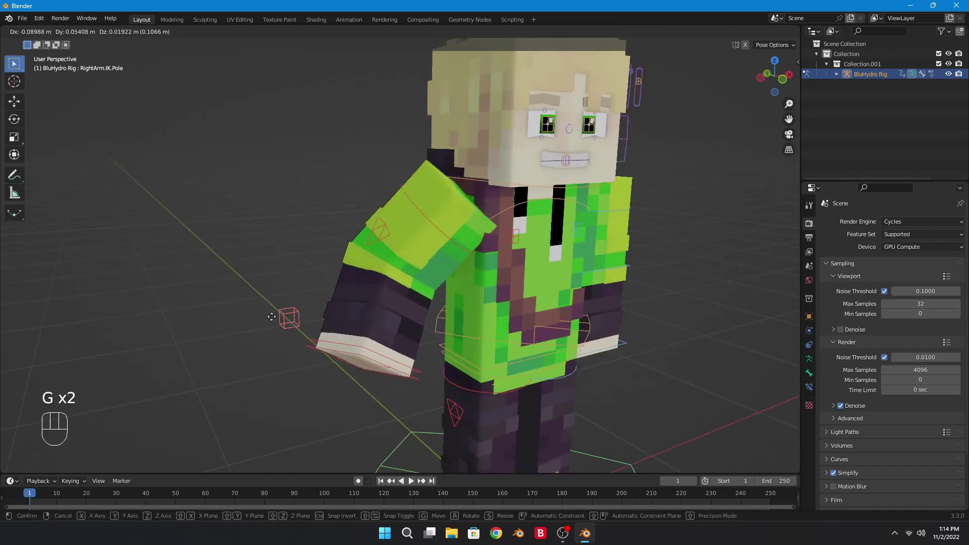
{"action": "left_click", "coordinate": [283, 323]}
{"action": "middle_click_drag", "start_coordinate": [340, 320], "coordinate": [317, 301]}
Rotate the LeftArm bone freely to raise the arm outward and forward
{"action": "left_click", "coordinate": [676, 220]}
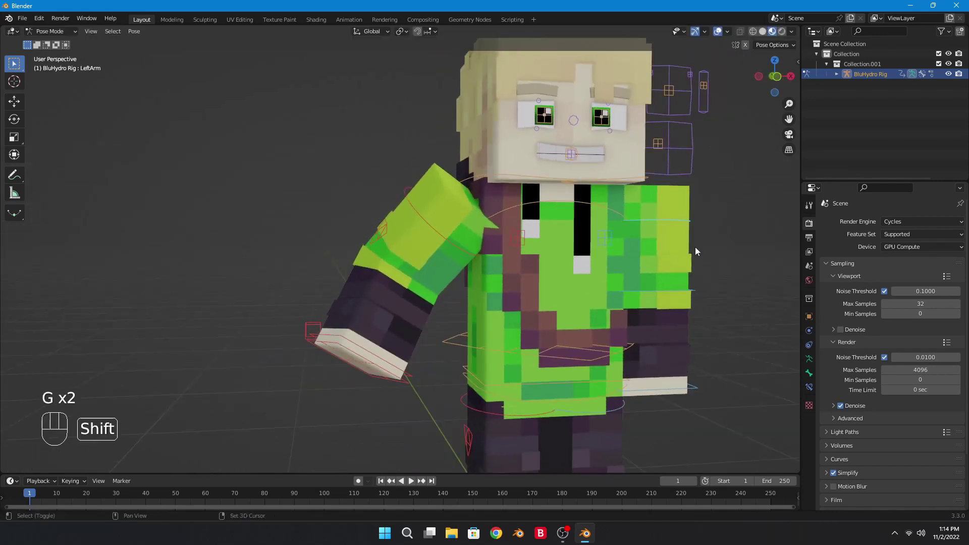
{"action": "middle_click_drag", "start_coordinate": [695, 247], "coordinate": [597, 290], "text": "shift"}
{"action": "key", "text": "r"}
{"action": "key", "text": "r"}
{"action": "left_click", "coordinate": [664, 290]}
{"action": "key", "text": "r"}
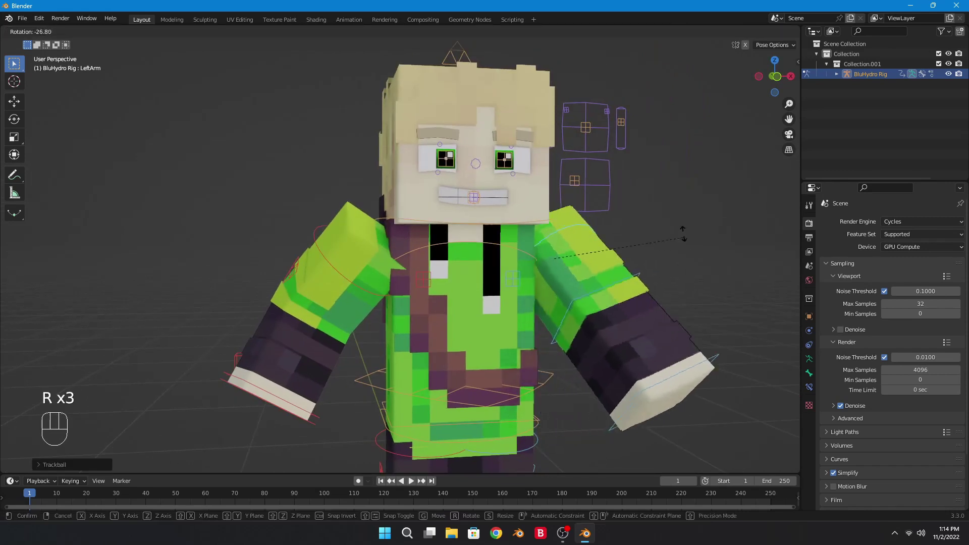
{"action": "left_click", "coordinate": [590, 289]}
{"action": "middle_click_drag", "start_coordinate": [589, 289], "coordinate": [561, 282]}
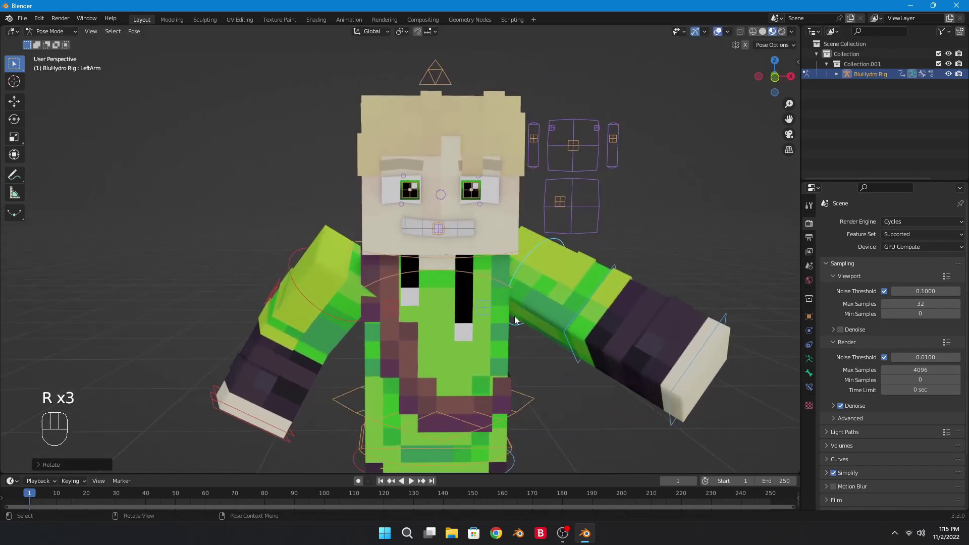
Rotate the LeftArmBend bone to bend the elbow and bring the forearm forward
{"action": "left_click", "coordinate": [596, 284]}
{"action": "key", "text": "r"}
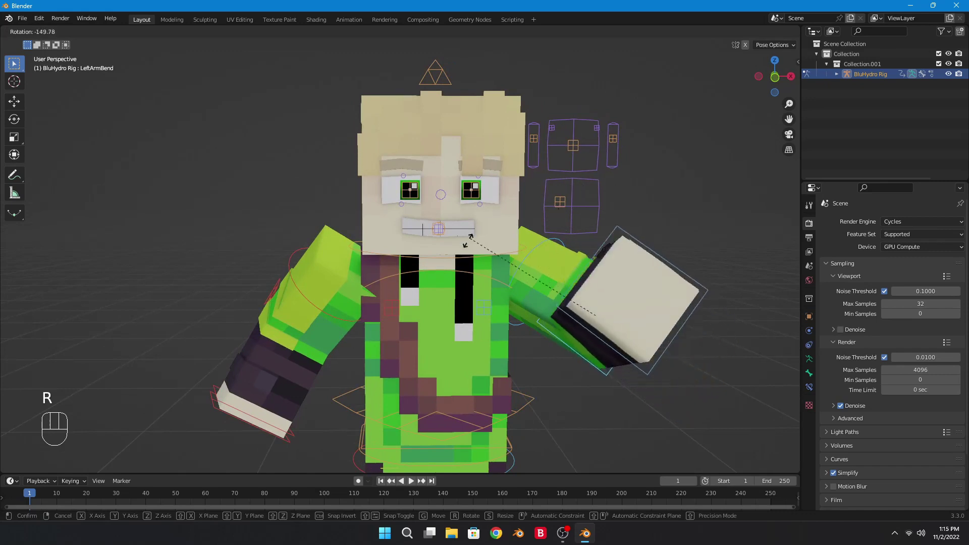
{"action": "left_click", "coordinate": [478, 281]}
Select the shoulder square controls in turn and move the LeftShoulder bone slightly
{"action": "left_click", "coordinate": [393, 309]}
{"action": "middle_click_drag", "start_coordinate": [395, 310], "coordinate": [441, 307], "text": "shift"}
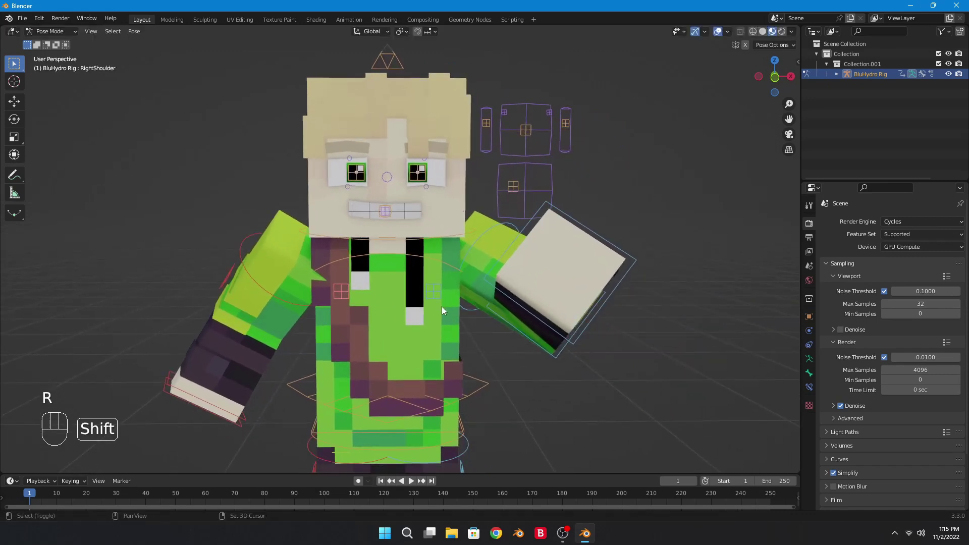
{"action": "left_click", "coordinate": [444, 299]}
{"action": "key", "text": "g"}
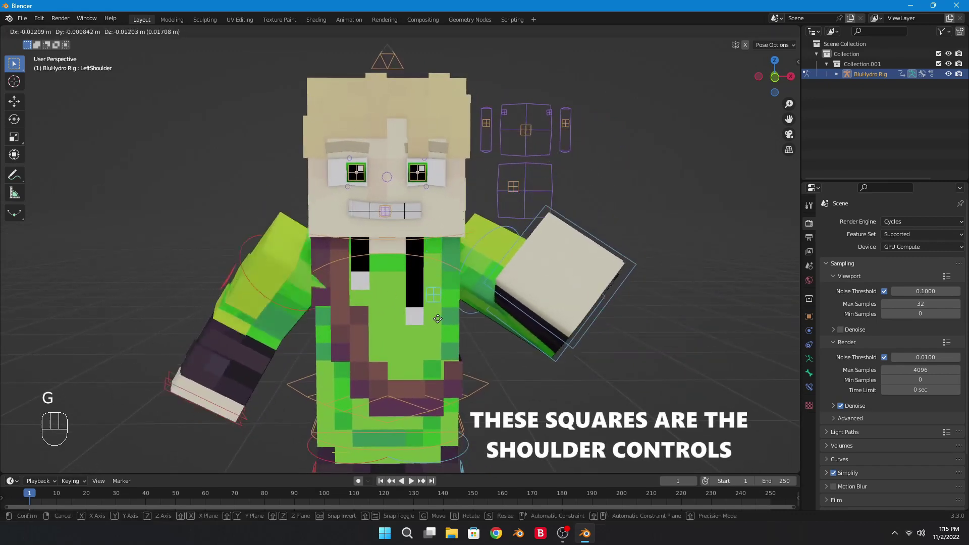
{"action": "left_click", "coordinate": [451, 320]}
{"action": "middle_click_drag", "start_coordinate": [451, 319], "coordinate": [447, 353]}
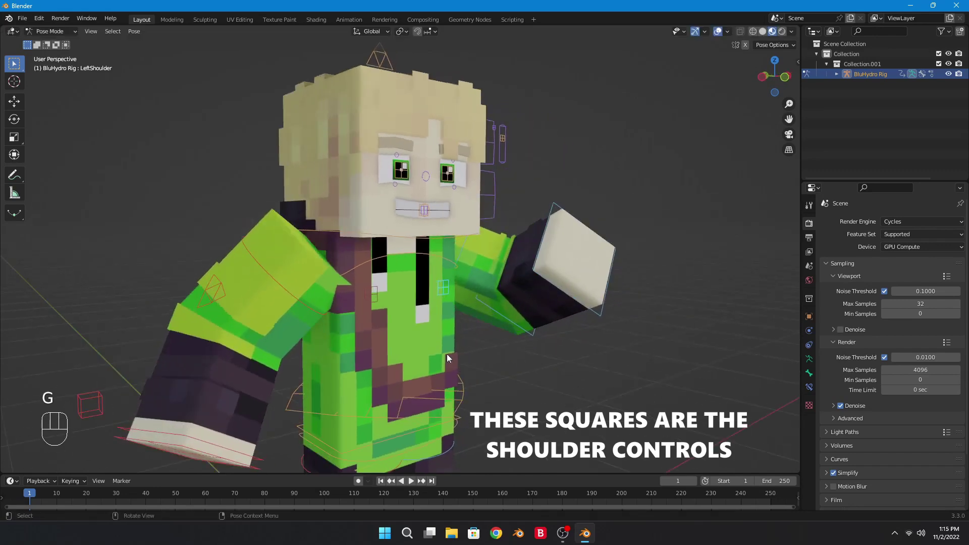
Try rotating the whole character freely with the Flip bone
{"action": "left_click", "coordinate": [465, 405]}
{"action": "scroll", "coordinate": [470, 400], "scroll_direction": "down", "scroll_amount": 3}
{"action": "middle_click_drag", "start_coordinate": [470, 400], "coordinate": [473, 365], "text": "shift"}
{"action": "key", "text": "f"}
{"action": "scroll", "coordinate": [472, 365], "scroll_direction": "down", "scroll_amount": 2}
{"action": "key", "text": "r"}
{"action": "key", "text": "r"}
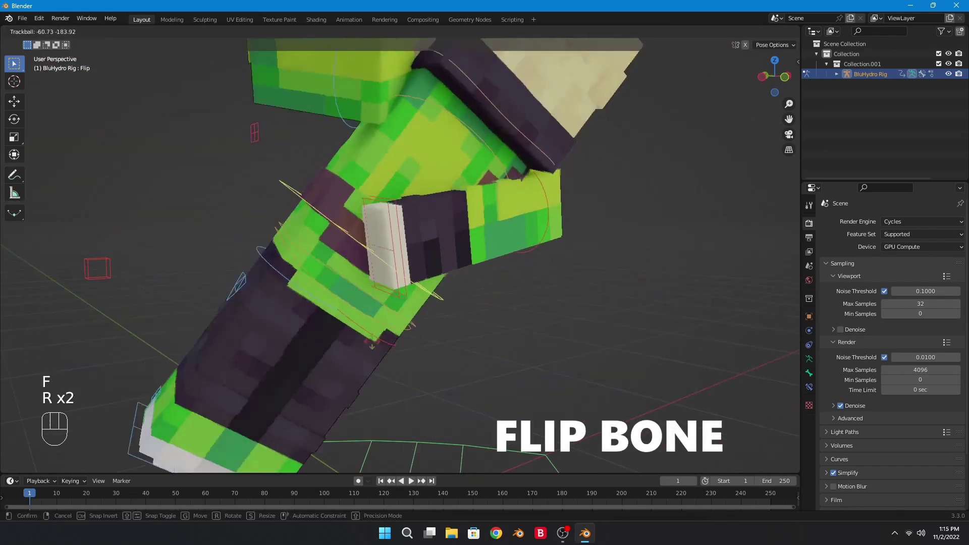
{"action": "left_click", "coordinate": [518, 346]}
{"action": "scroll", "coordinate": [518, 344], "scroll_direction": "down", "scroll_amount": 3}
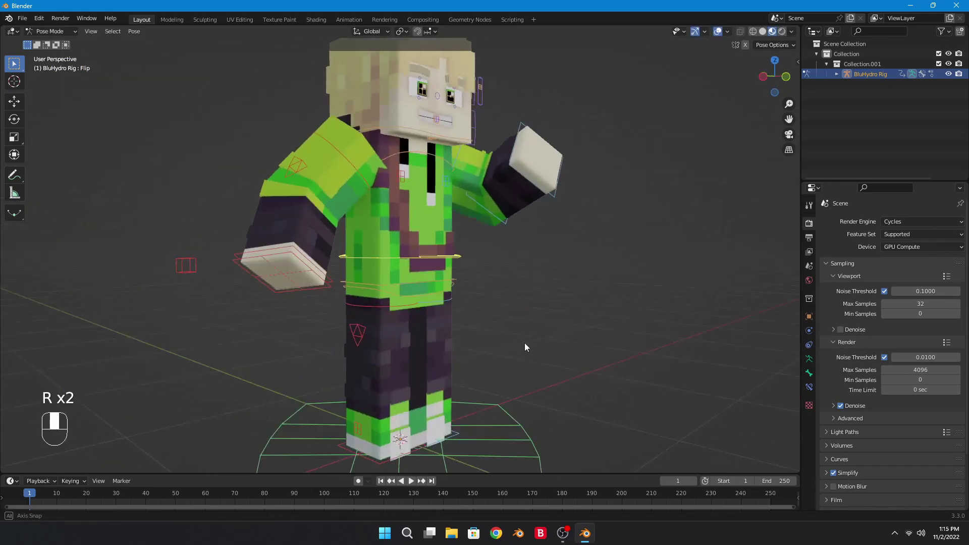
Move the Pelvis bone freely and lower it along the Z axis to bend the knees
{"action": "scroll", "coordinate": [429, 338], "scroll_direction": "up", "scroll_amount": 1}
{"action": "middle_click_drag", "start_coordinate": [318, 331], "coordinate": [323, 235], "text": "shift"}
{"action": "scroll", "coordinate": [396, 243], "scroll_direction": "up", "scroll_amount": 1}
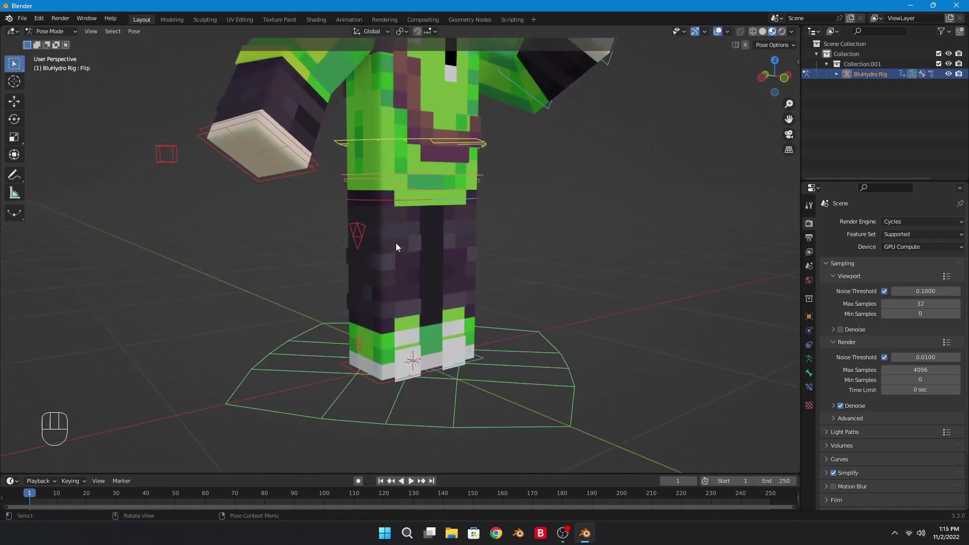
{"action": "left_click", "coordinate": [411, 183]}
{"action": "scroll", "coordinate": [532, 240], "scroll_direction": "up", "scroll_amount": 1}
{"action": "key", "text": "g"}
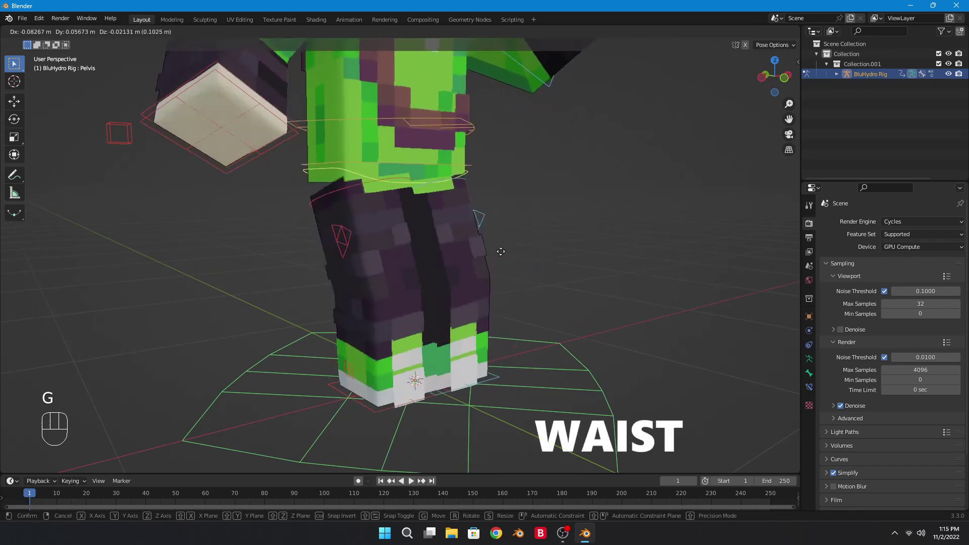
{"action": "key", "text": "g"}
{"action": "key", "text": "z"}
{"action": "left_click", "coordinate": [499, 240]}
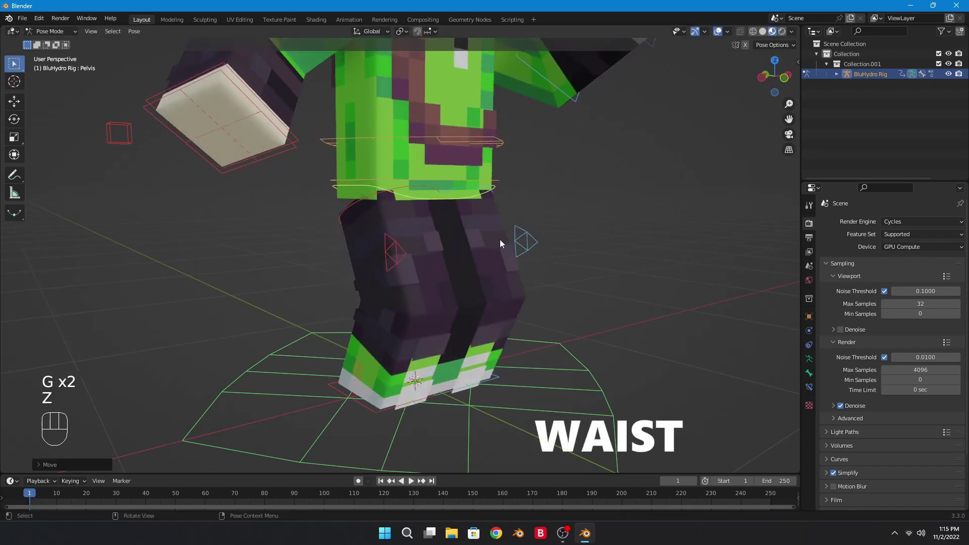
Rotate the Hips bone freely to tilt the character's hips
{"action": "left_click", "coordinate": [450, 177]}
{"action": "key", "text": "r"}
{"action": "key", "text": "r"}
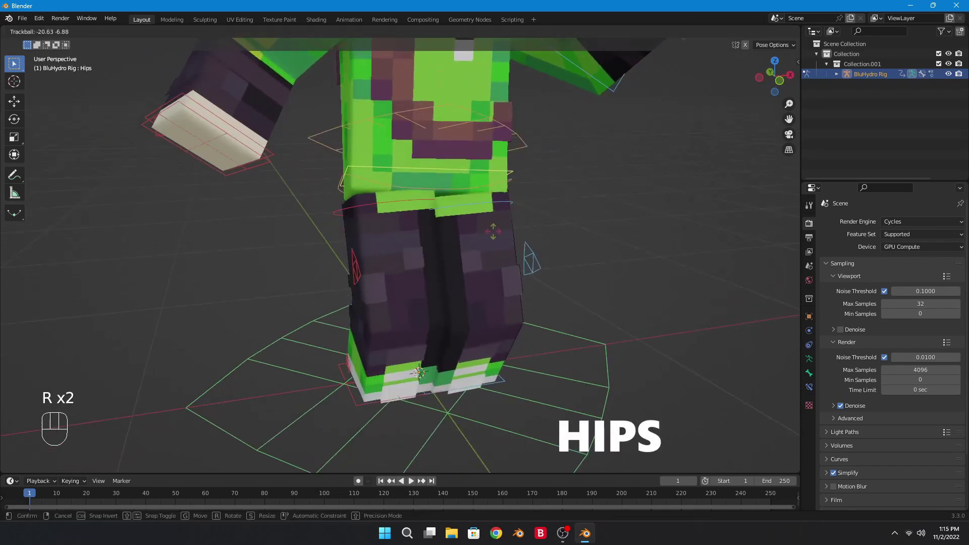
{"action": "left_click", "coordinate": [497, 234]}
{"action": "middle_click_drag", "start_coordinate": [498, 234], "coordinate": [544, 316], "text": "shift"}
{"action": "key", "text": "g"}
{"action": "left_click", "coordinate": [509, 325]}
Try moving the right foot with the RightLeg.IK control
{"action": "left_click", "coordinate": [416, 467]}
{"action": "scroll", "coordinate": [441, 397], "scroll_direction": "down", "scroll_amount": 1}
{"action": "middle_click_drag", "start_coordinate": [455, 396], "coordinate": [453, 388], "text": "shift"}
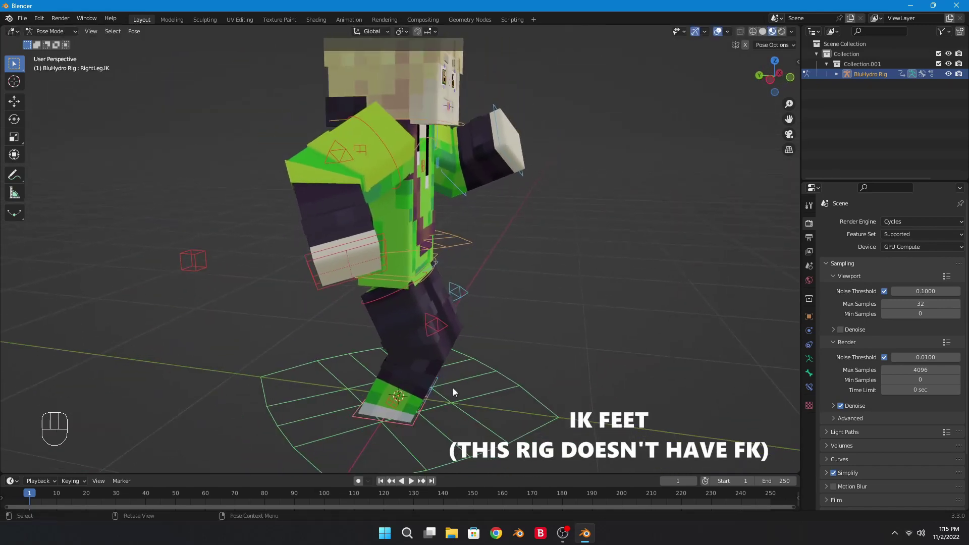
{"action": "key", "text": "g"}
{"action": "right_click", "coordinate": [454, 424]}
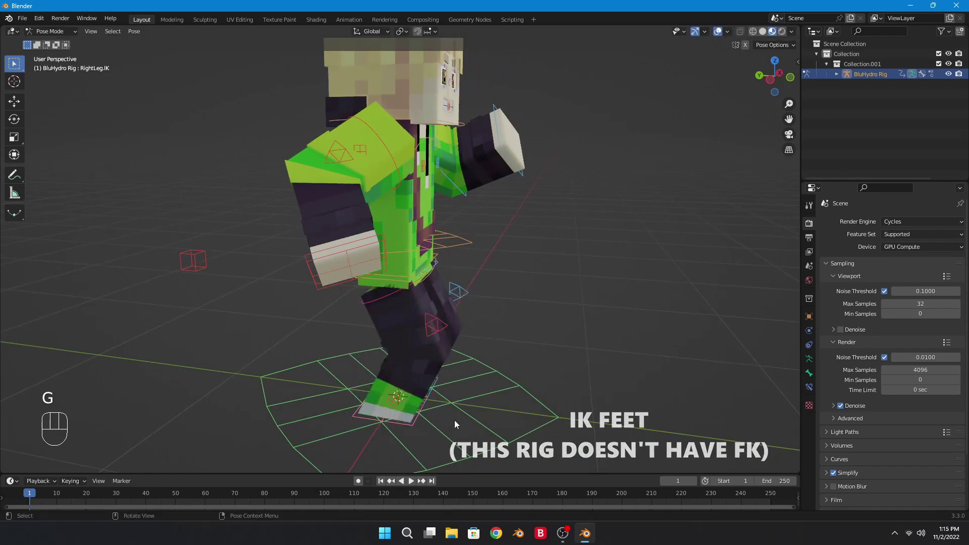
{"action": "right_click", "coordinate": [454, 420]}
Move the RightLeg.FFS control to switch the fancy feet behavior of the right foot
{"action": "middle_click_drag", "start_coordinate": [462, 392], "coordinate": [471, 363], "text": "shift"}
{"action": "left_click", "coordinate": [405, 374]}
{"action": "key", "text": "g"}
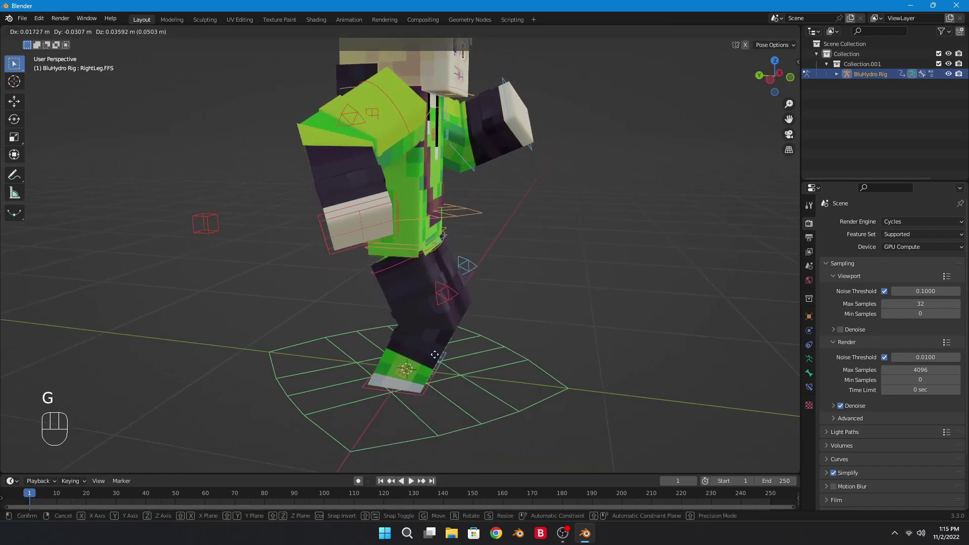
{"action": "left_click", "coordinate": [408, 413]}
Move the RightLeg.IK control backward so the right foot tilts with its heel raised
{"action": "left_click", "coordinate": [415, 404]}
{"action": "key", "text": "g"}
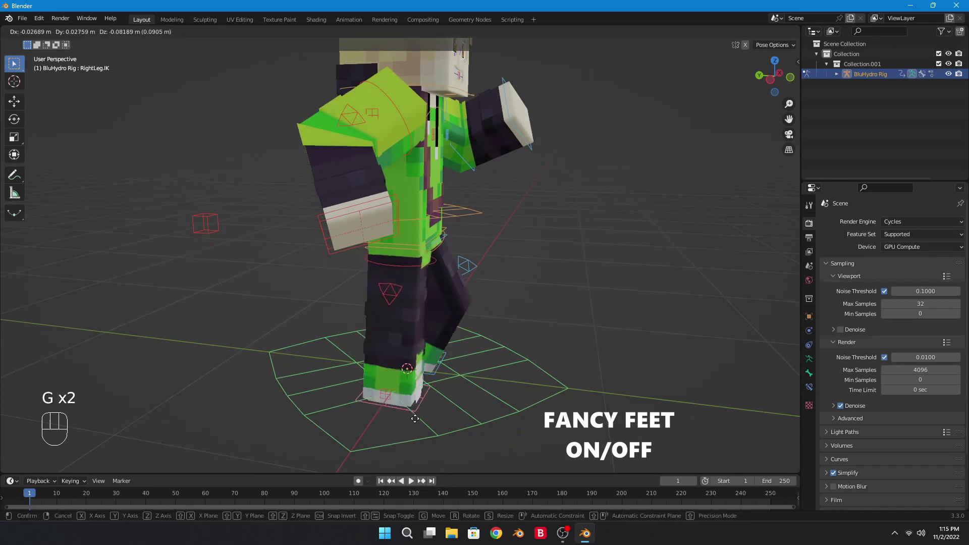
{"action": "left_click", "coordinate": [429, 409]}
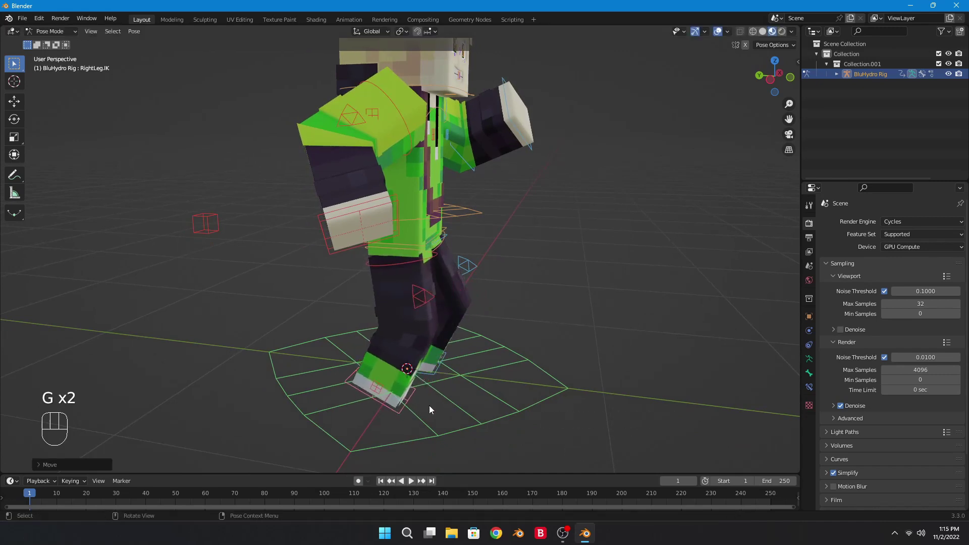
Try stretching the left leg by moving the LeftLeg.S control
{"action": "middle_click_drag", "start_coordinate": [429, 404], "coordinate": [361, 369]}
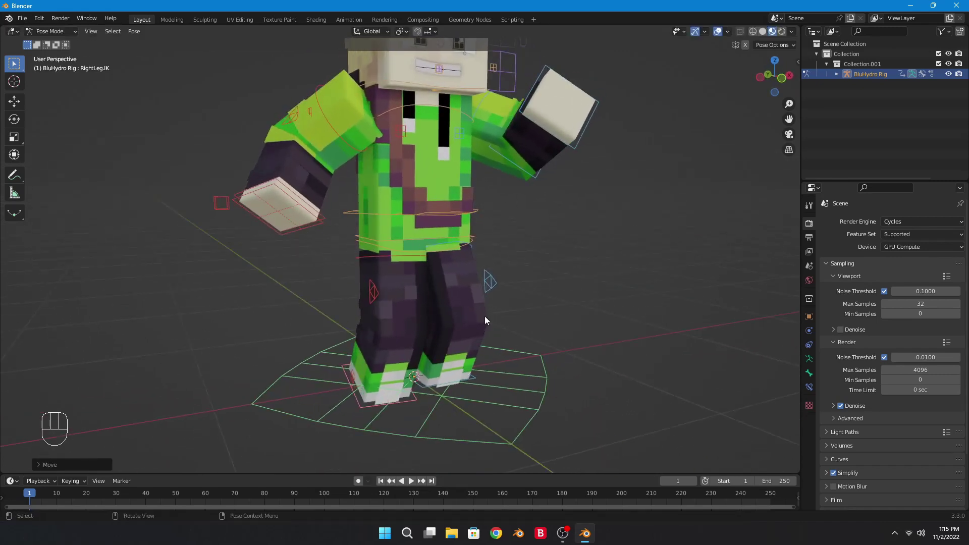
{"action": "middle_click_drag", "start_coordinate": [484, 320], "coordinate": [404, 300]}
{"action": "left_click", "coordinate": [405, 300]}
{"action": "key", "text": "g"}
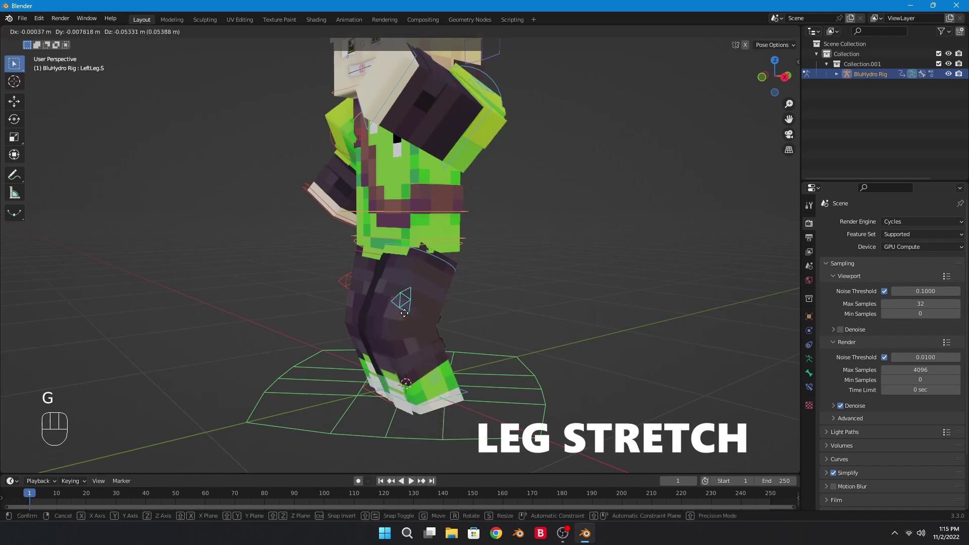
{"action": "left_click", "coordinate": [430, 286]}
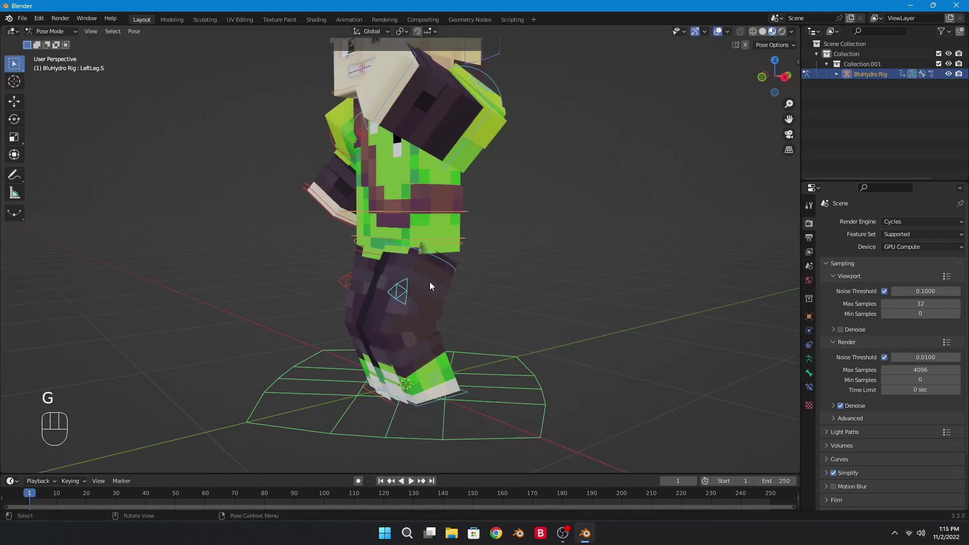
Try shifting both eyes by moving the EyeController.C square beside the head
{"action": "middle_click_drag", "start_coordinate": [430, 286], "coordinate": [486, 392]}
{"action": "scroll", "coordinate": [485, 392], "scroll_direction": "up", "scroll_amount": 5}
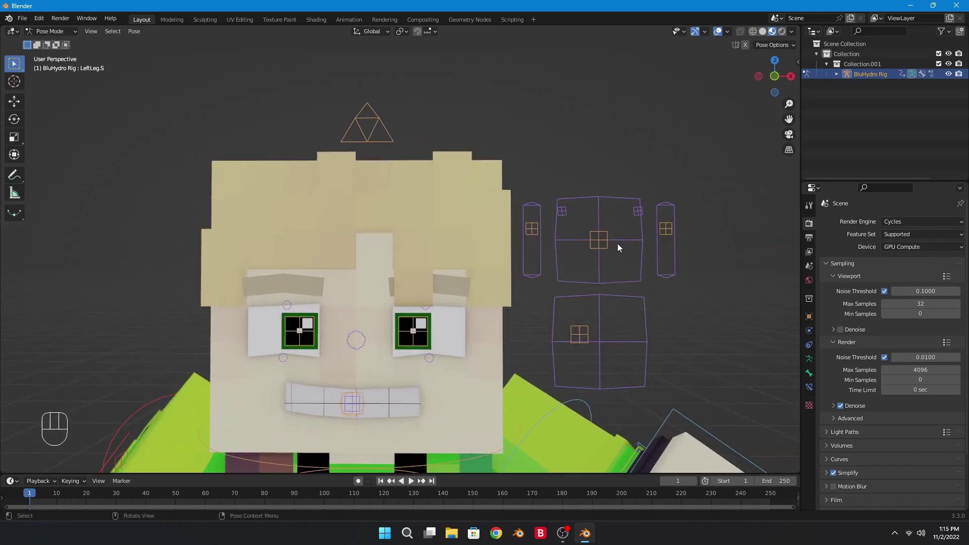
{"action": "left_click", "coordinate": [610, 248]}
{"action": "scroll", "coordinate": [610, 247], "scroll_direction": "up", "scroll_amount": 3}
{"action": "key", "text": "g"}
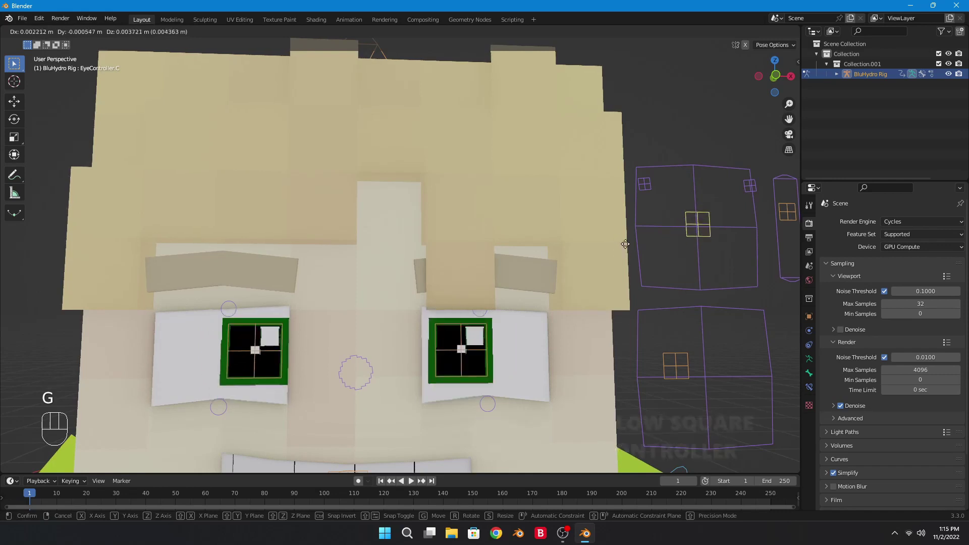
{"action": "right_click", "coordinate": [626, 243]}
Try squashing the head by moving the Head.S control down
{"action": "scroll", "coordinate": [551, 237], "scroll_direction": "down", "scroll_amount": 3}
{"action": "left_click", "coordinate": [400, 134]}
{"action": "key", "text": "g"}
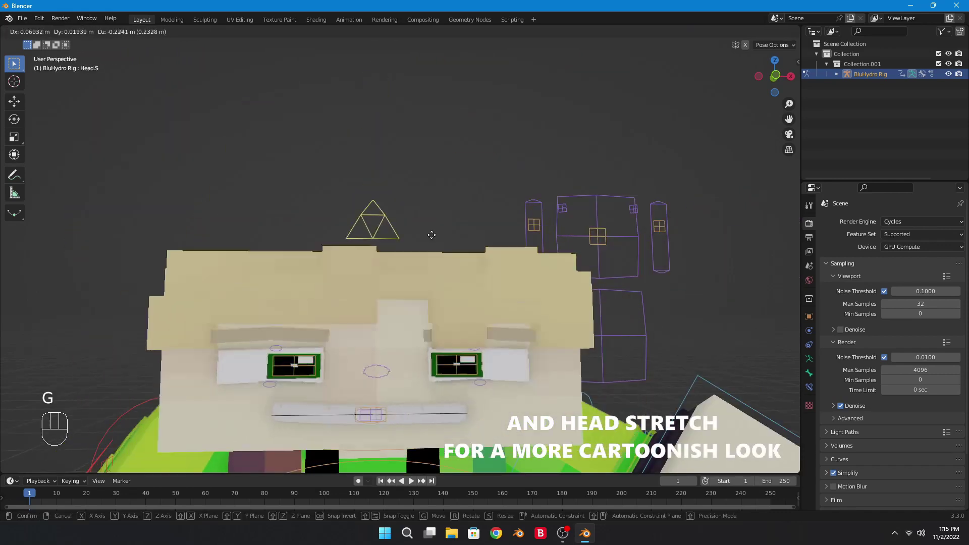
{"action": "right_click", "coordinate": [458, 244]}
Switch to Object Mode and inspect the full posed character in Rendered shading with overlays and gizmos hidden
{"action": "middle_click_drag", "start_coordinate": [464, 272], "coordinate": [490, 322]}
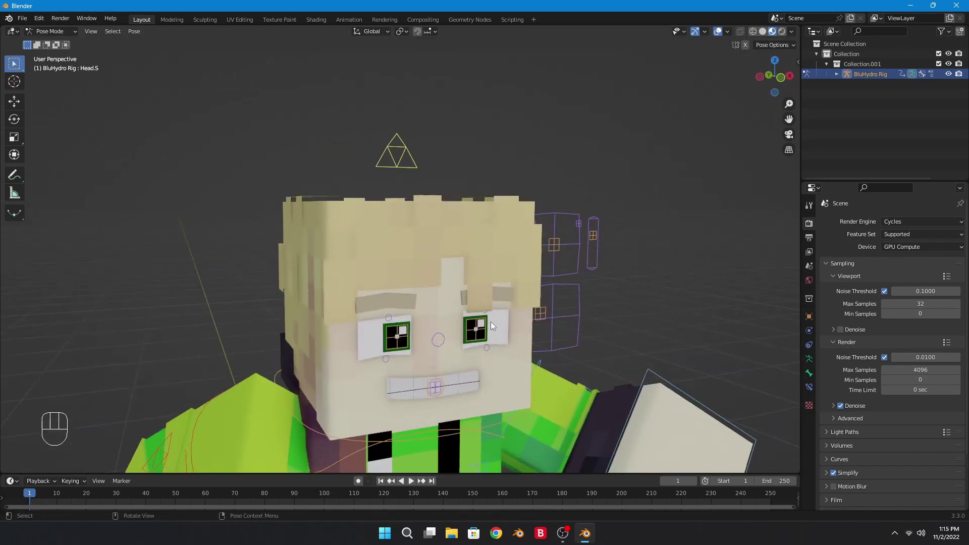
{"action": "key", "text": "ctrl+Tab"}
{"action": "scroll", "coordinate": [625, 335], "scroll_direction": "down", "scroll_amount": 3}
{"action": "key", "text": "z"}
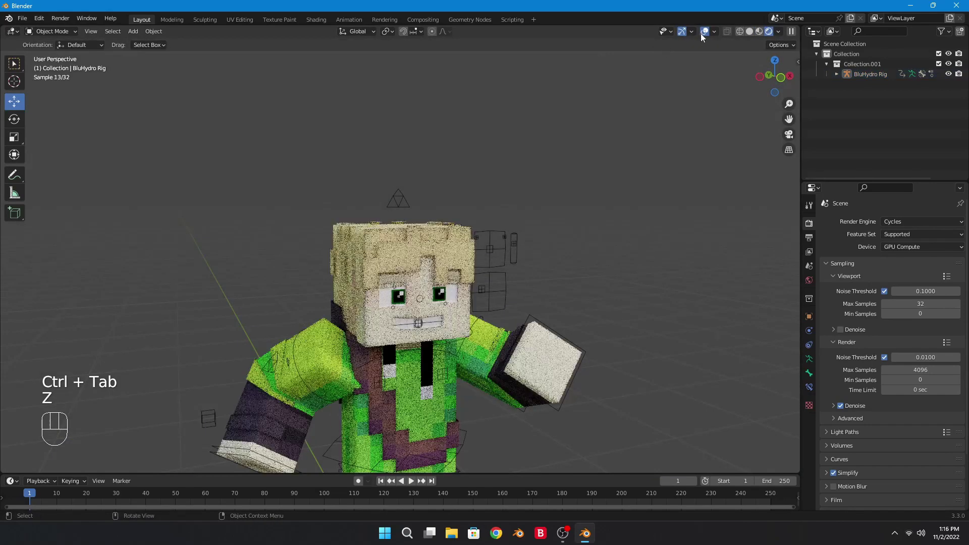
{"action": "left_click", "coordinate": [703, 31]}
{"action": "left_click", "coordinate": [682, 31]}
{"action": "scroll", "coordinate": [529, 237], "scroll_direction": "down", "scroll_amount": 1}
{"action": "middle_click_drag", "start_coordinate": [530, 239], "coordinate": [518, 123], "text": "shift"}
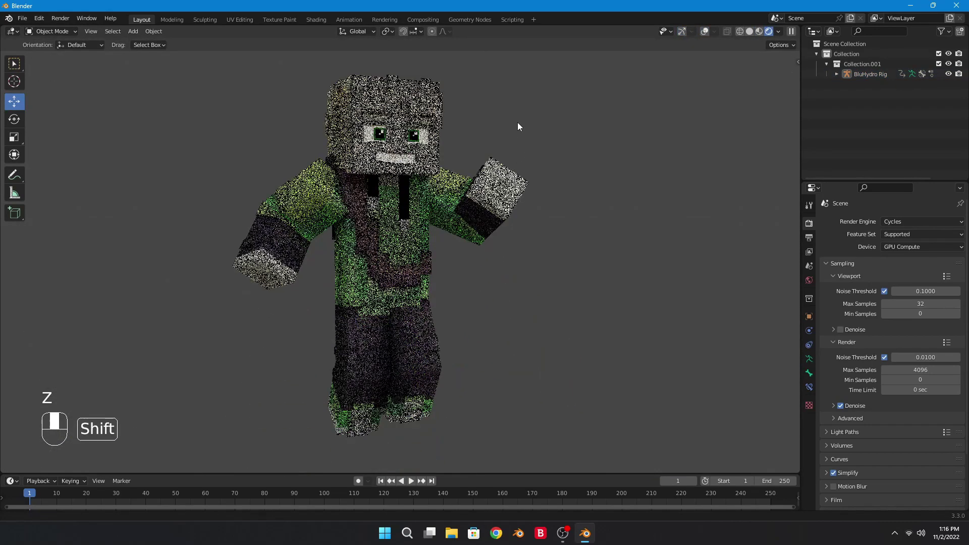
{"action": "mouse_move", "coordinate": [530, 222]}
{"action": "middle_mouse_down"}
{"action": "mouse_move", "coordinate": [488, 238]}
{"action": "mouse_move", "coordinate": [548, 227]}
{"action": "middle_mouse_up"}
Return the viewport to Material Preview shading and show the overlays and gizmos again
{"action": "key", "text": "z"}
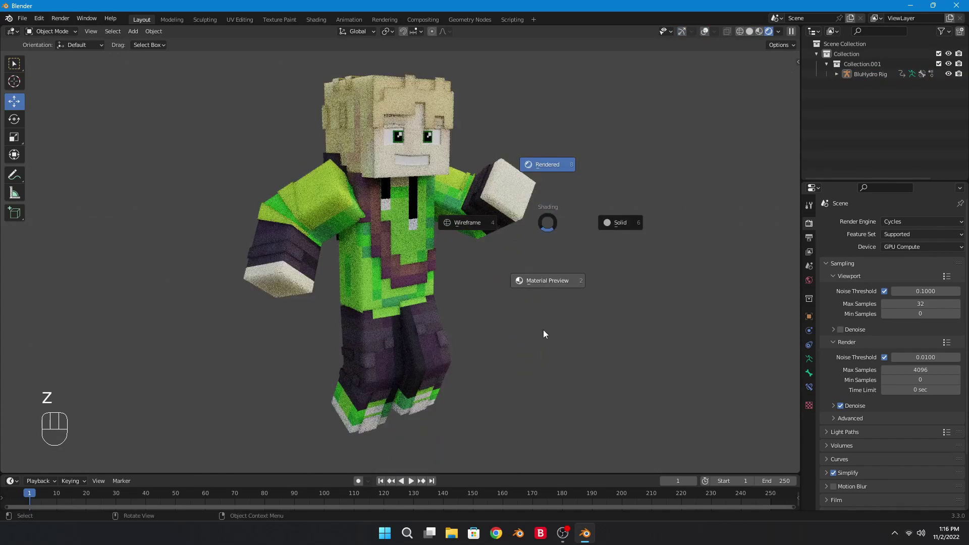
{"action": "left_click", "coordinate": [543, 330]}
{"action": "middle_click_drag", "start_coordinate": [551, 303], "coordinate": [565, 311], "text": "shift"}
{"action": "left_click", "coordinate": [716, 32]}
{"action": "left_click", "coordinate": [694, 31]}
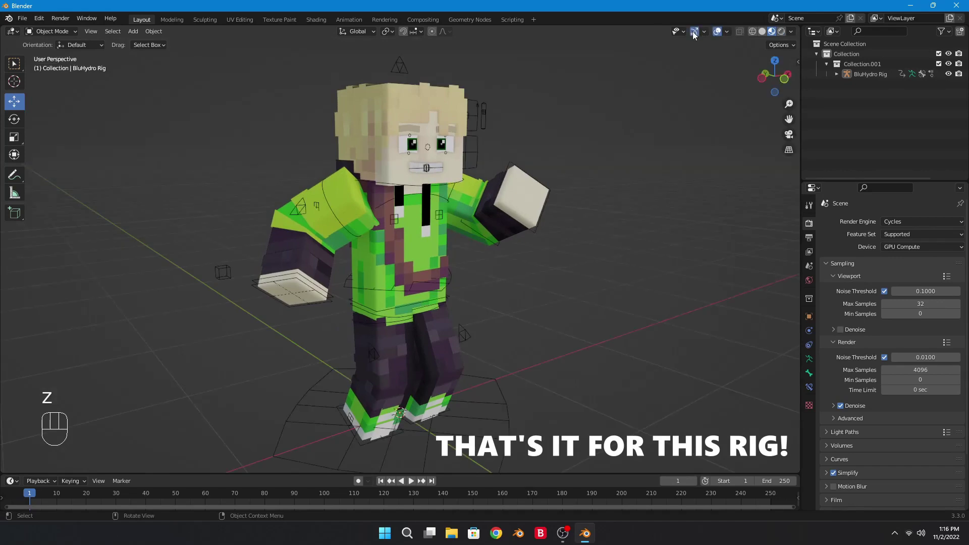
{"action": "scroll", "coordinate": [570, 213], "scroll_direction": "down", "scroll_amount": 3}
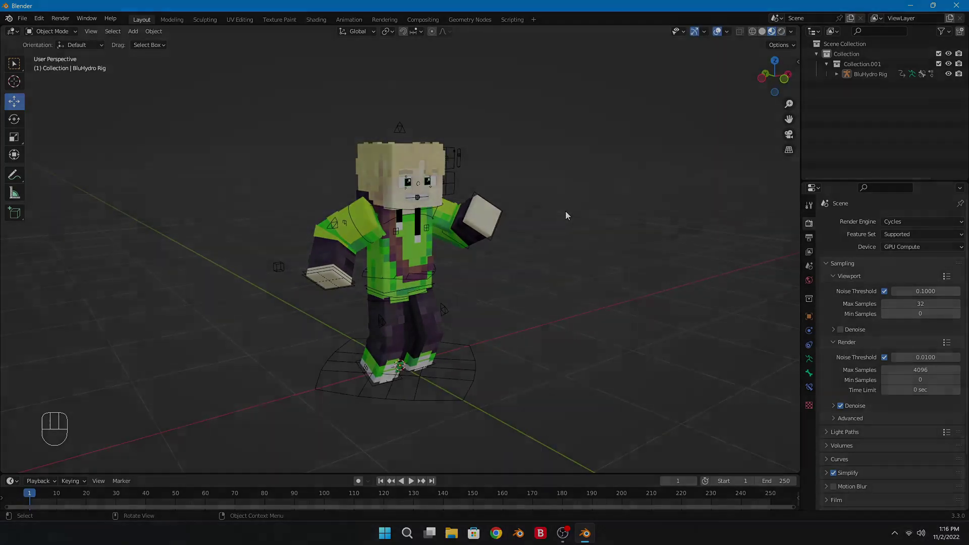